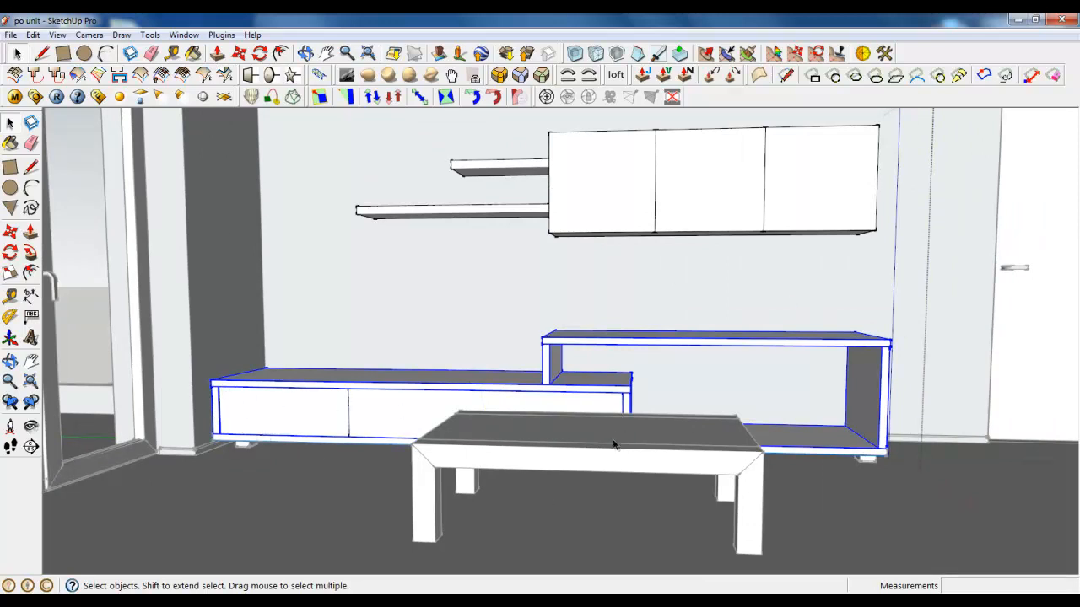
Step: Explode the selected lower TV cabinet and inspect it together with the wall units
scroll(302, 416, "up", 5)
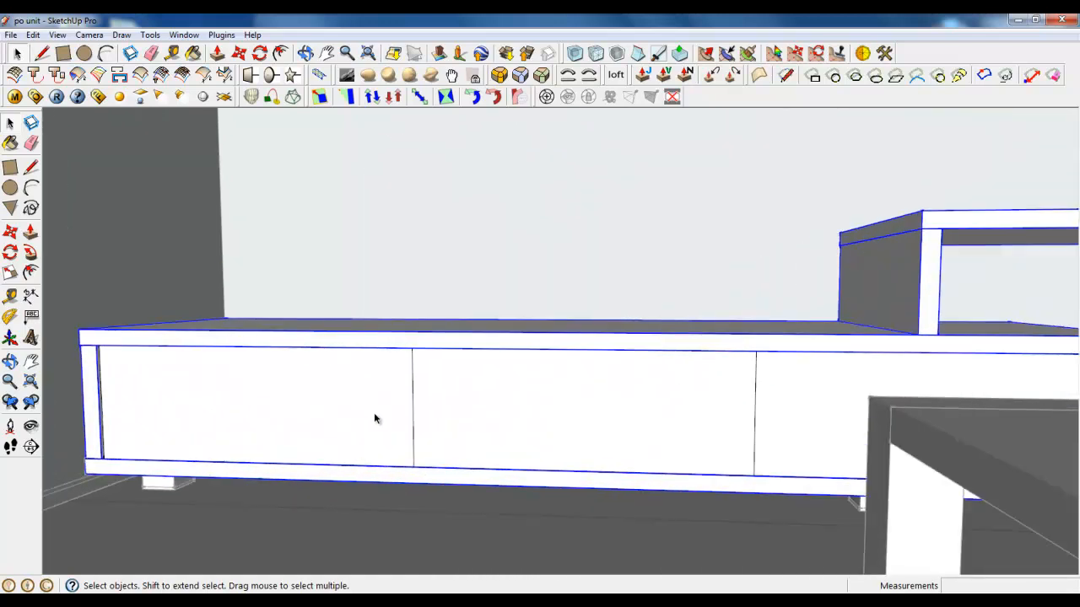
scroll(189, 429, "down", 3)
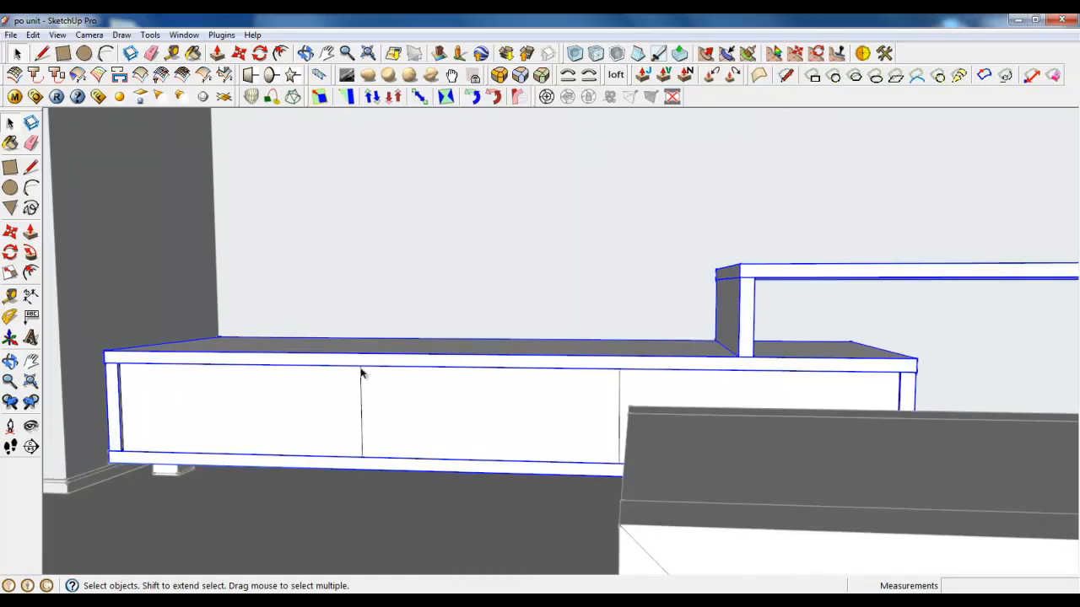
scroll(198, 379, "down", 3)
scroll(414, 408, "down", 2)
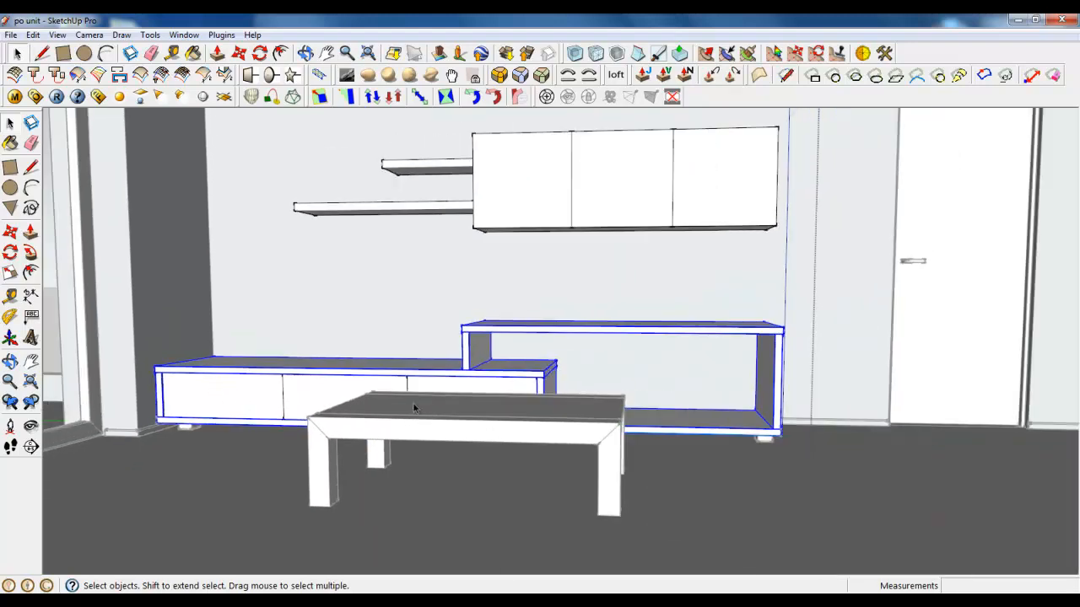
right_click(469, 351)
left_click(494, 305)
middle_click_drag(422, 426, 487, 368)
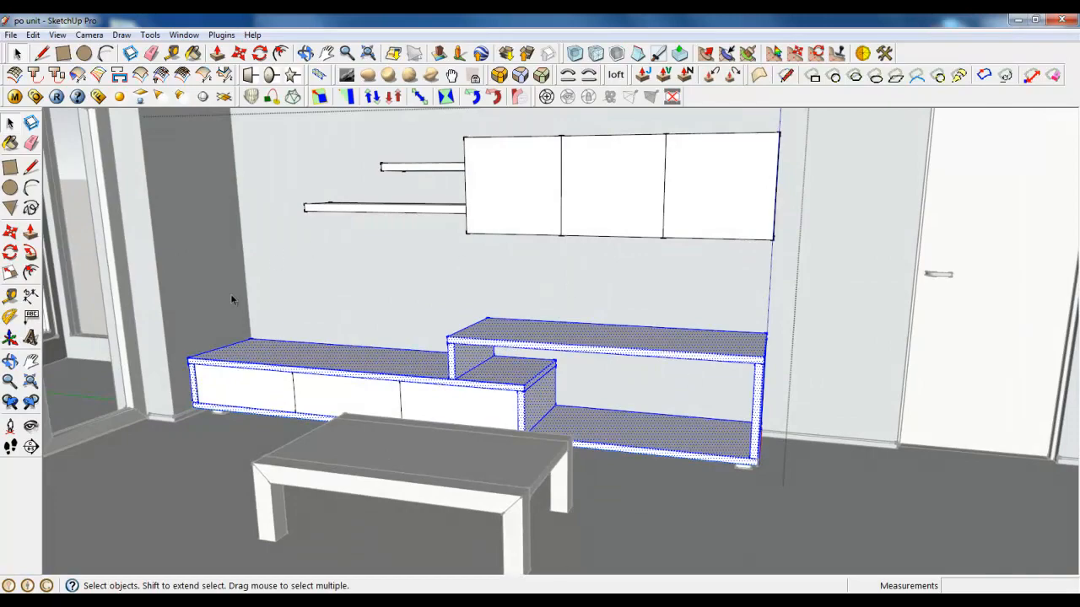
middle_click_drag(153, 333, 490, 324)
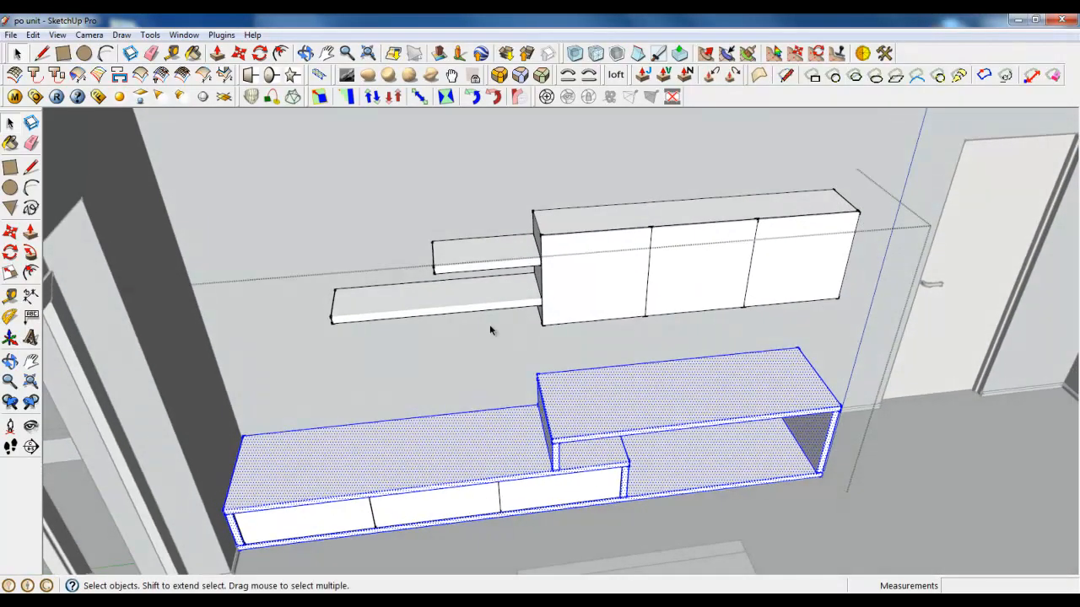
Step: Leave group editing of the TV wall unit so that the whole room model is active
scroll(489, 324, "down", 3)
right_click(656, 415)
left_click(657, 417)
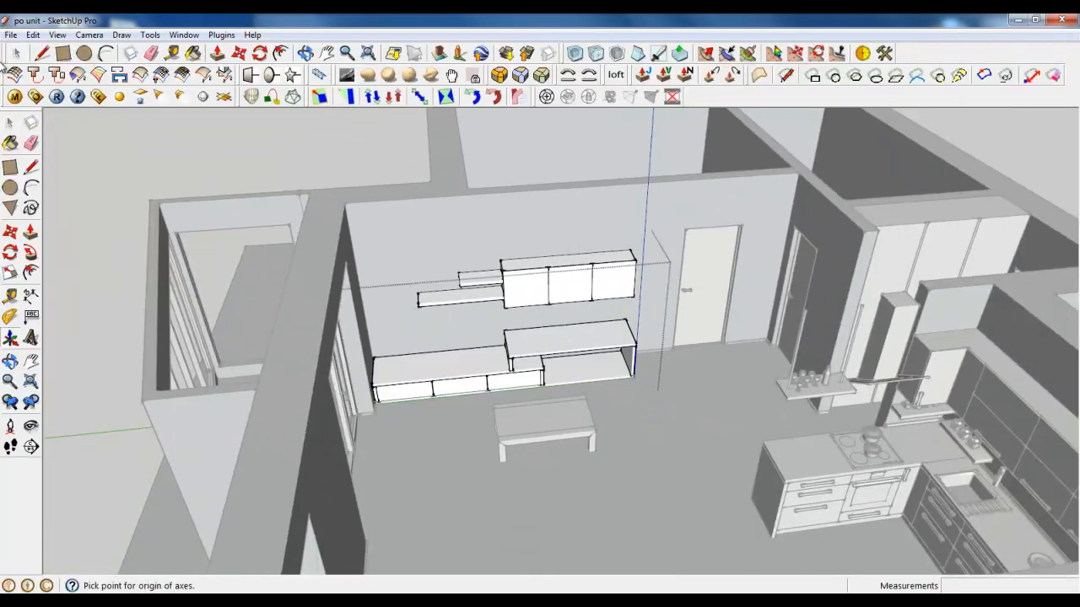
key("Escape")
right_click(658, 418)
left_click(659, 419)
Step: Draw a 2300 by 800 mm rectangle on the floor in front of the coffee table, its long side parallel to the TV unit
scroll(637, 410, "down", 3)
middle_click_drag(637, 410, 624, 518)
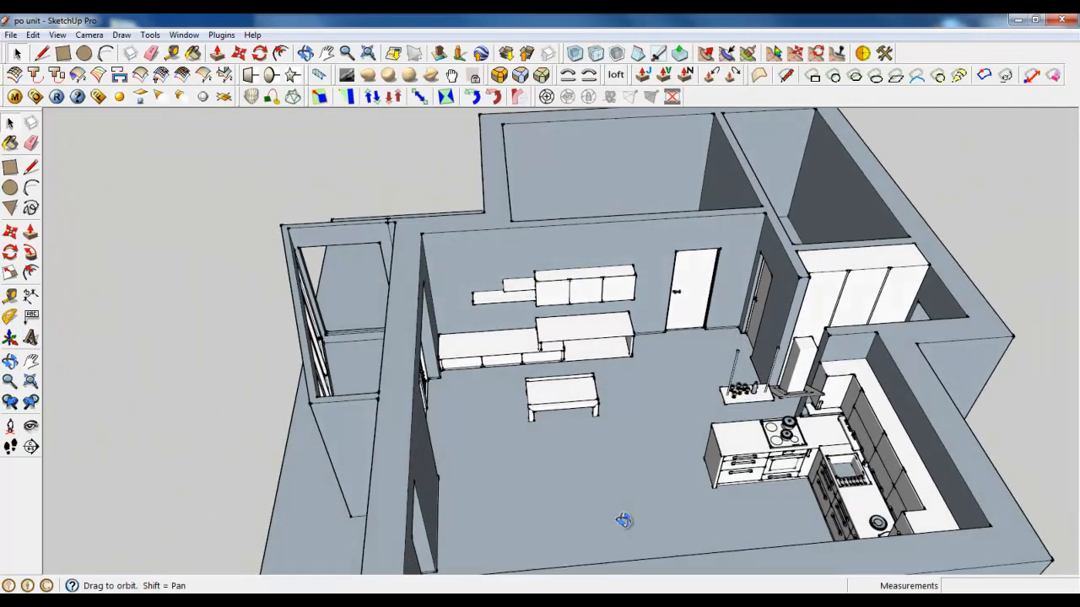
scroll(543, 540, "up", 5)
left_click(43, 53)
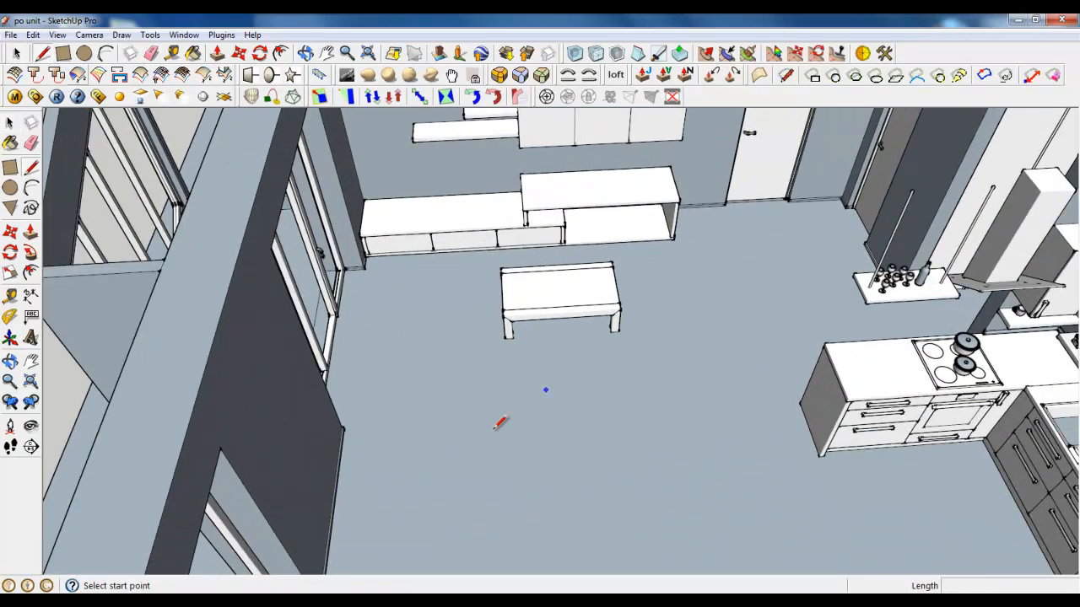
left_click(434, 430)
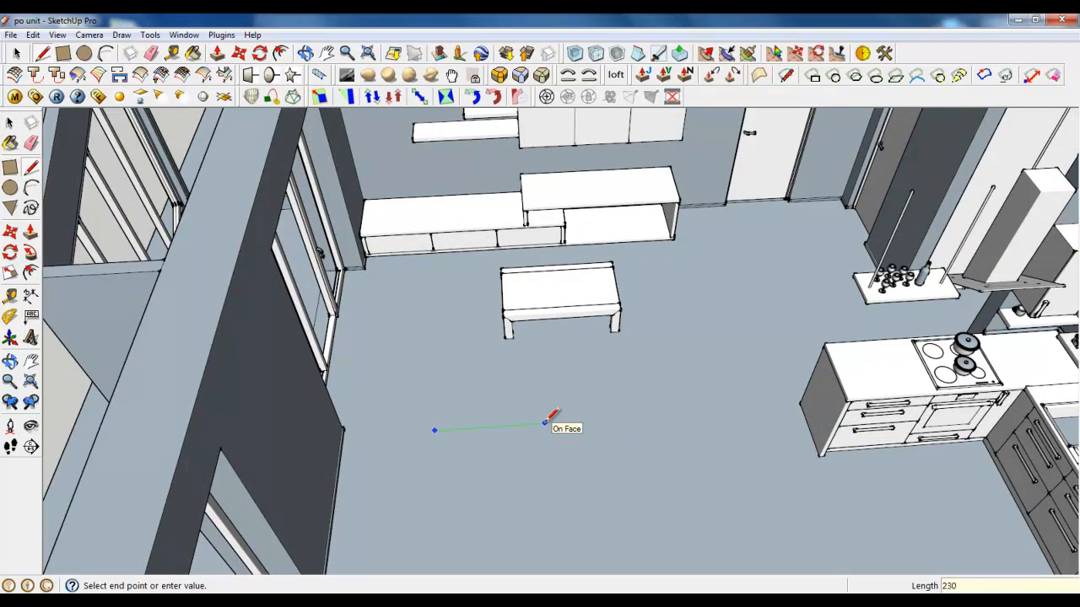
type("498")
key("Return")
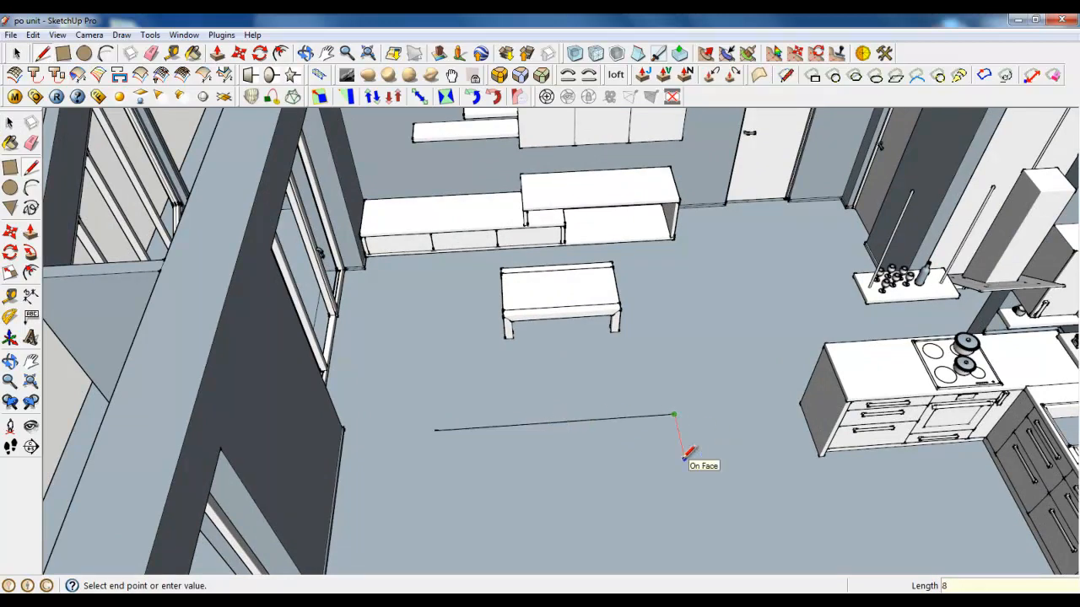
type("800")
key("Return")
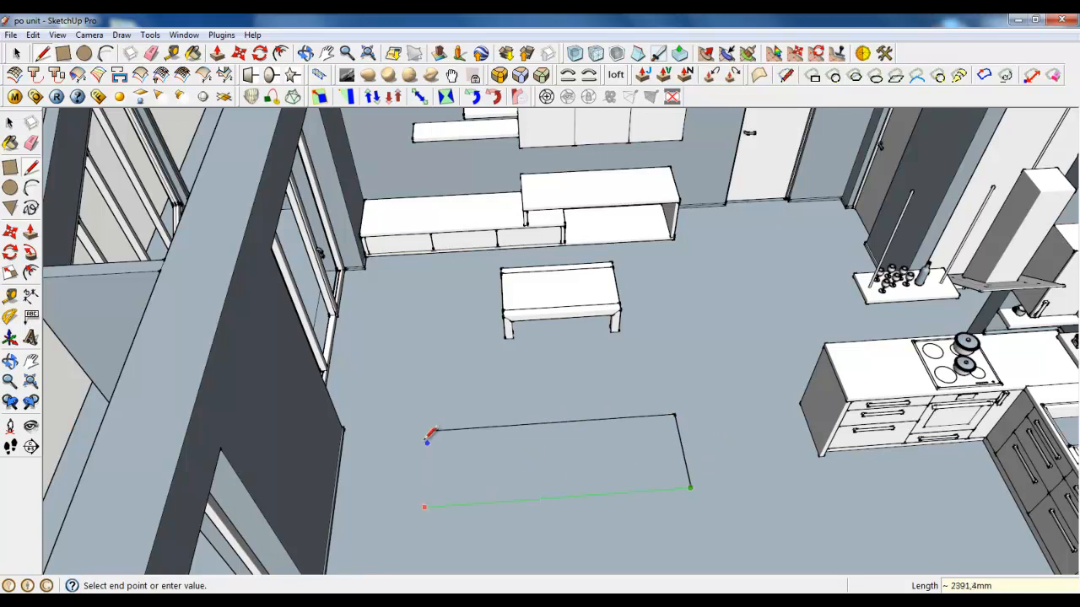
type("2300")
key("Return")
left_click(435, 429)
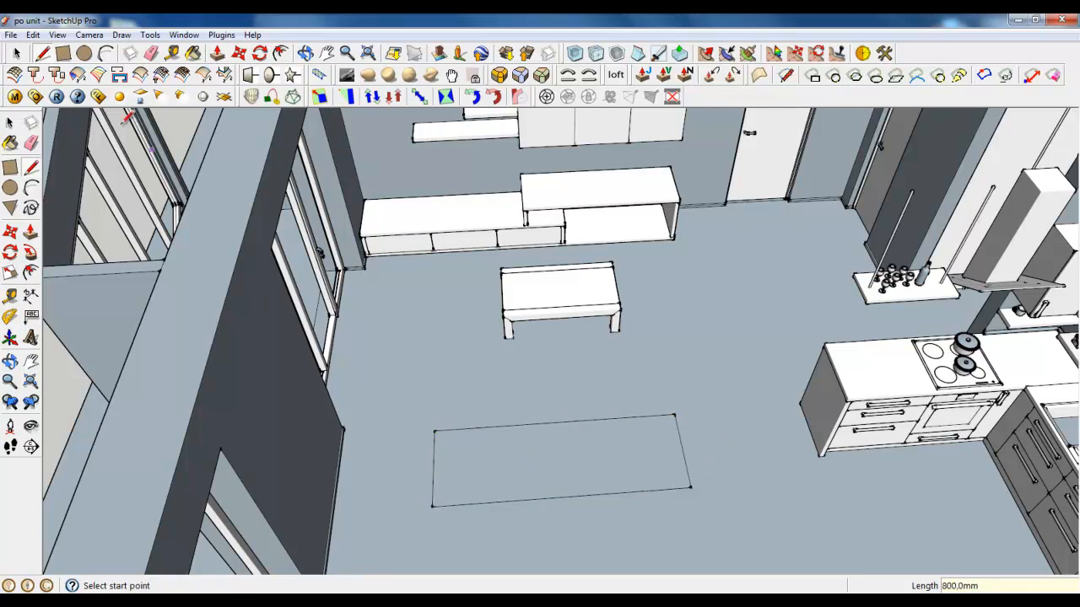
Step: Make the floor rectangle with its edges a group and open the group for editing
left_click(15, 53)
double_click(472, 451)
right_click(472, 451)
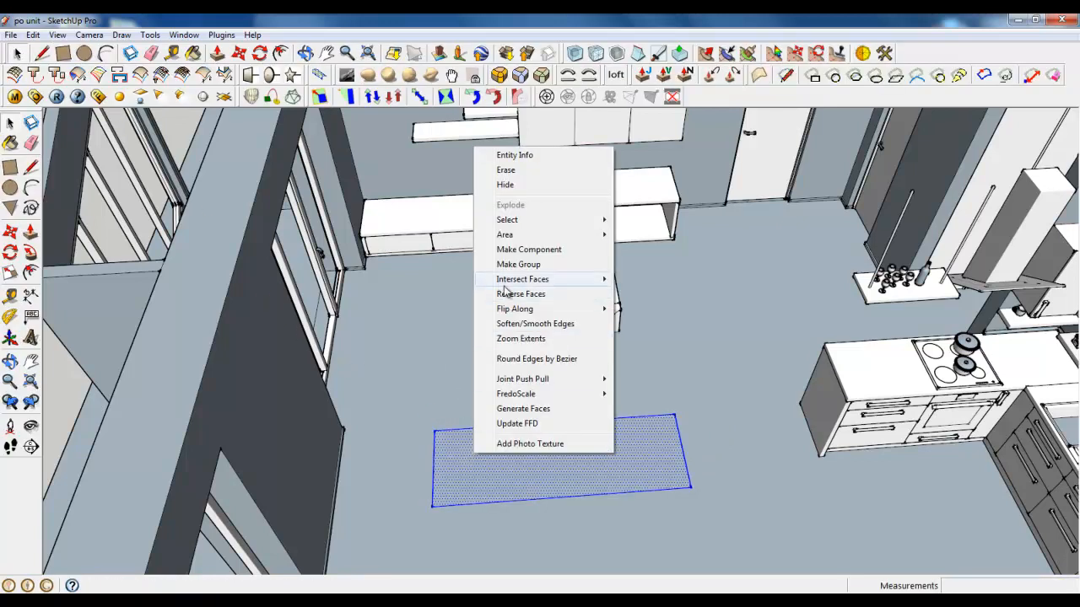
left_click(523, 264)
scroll(794, 467, "down", 1)
double_click(620, 466)
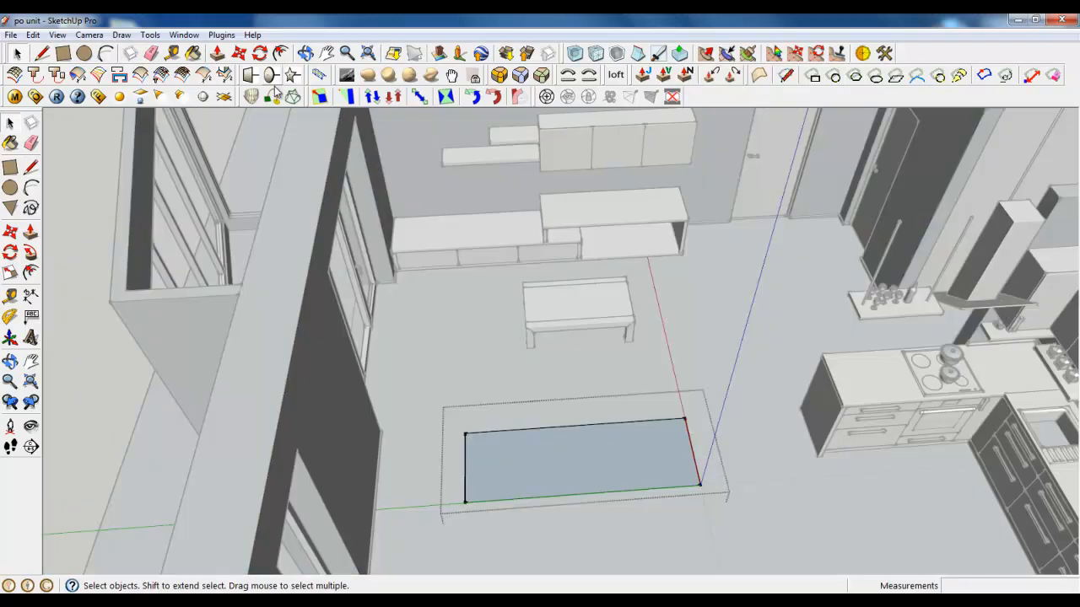
Step: Push/Pull the rectangle's face up 230 mm to form a box
left_click(217, 54)
middle_click_drag(607, 439, 463, 464)
left_click_drag(463, 464, 464, 449)
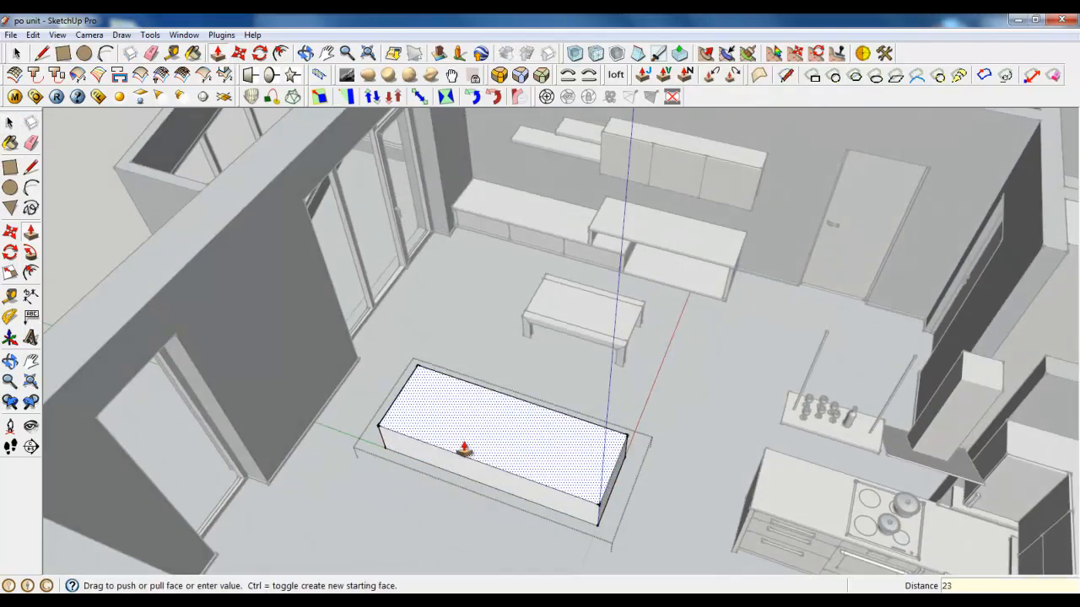
key("Return")
Step: Switch the camera to parallel projection and show the box in the standard top view
middle_click_drag(464, 449, 531, 405)
scroll(458, 410, "up", 4)
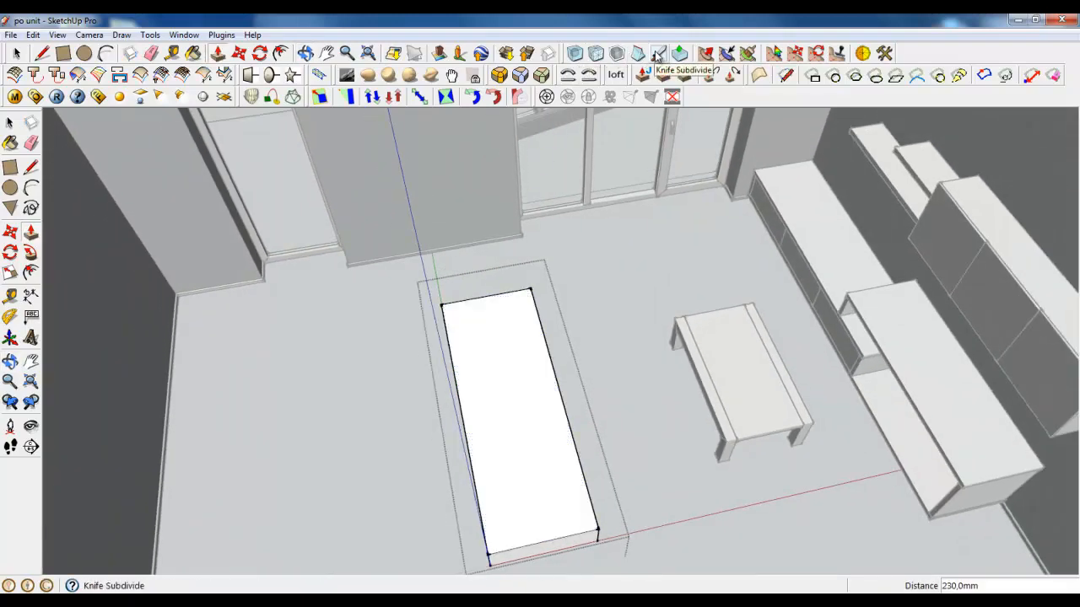
scroll(822, 199, "down", 3)
middle_click_drag(725, 330, 802, 320)
scroll(786, 302, "up", 2)
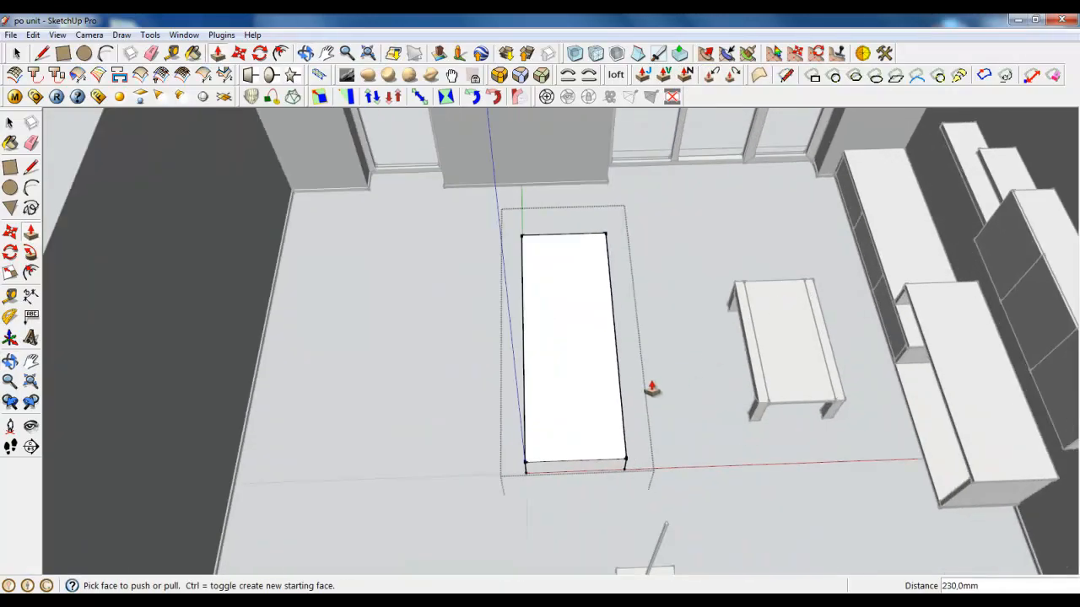
left_click(89, 36)
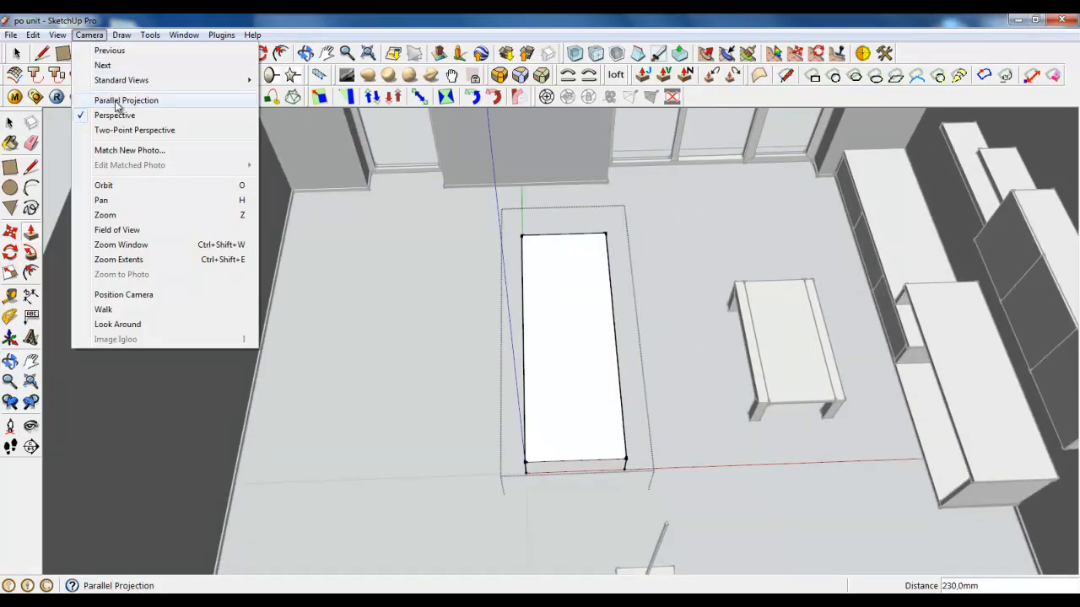
left_click(116, 101)
left_click(90, 36)
mouse_move(114, 80)
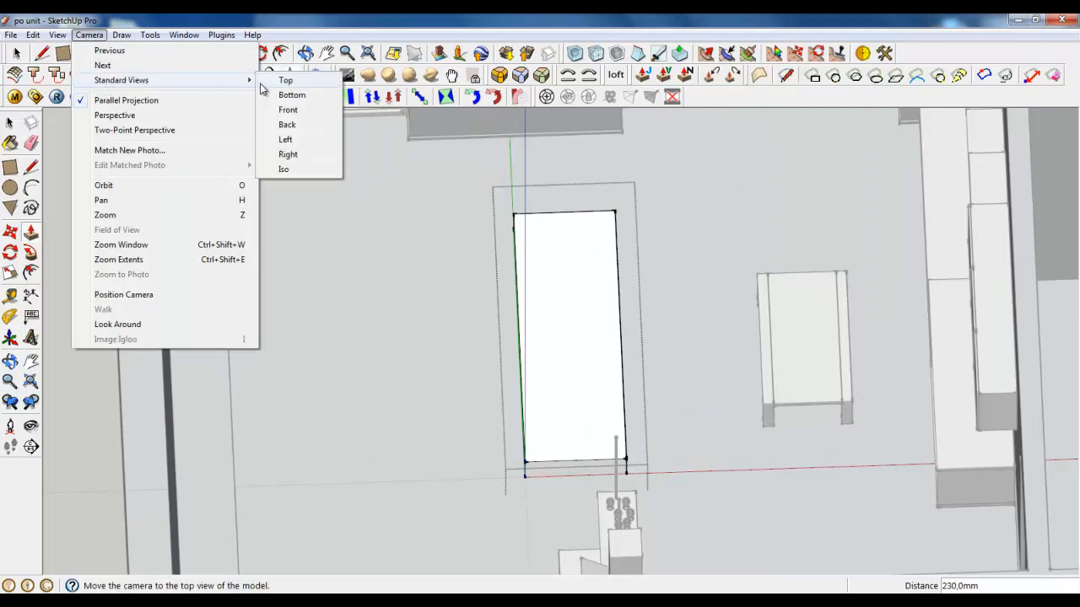
left_click(284, 81)
scroll(513, 451, "down", 2)
scroll(481, 294, "up", 3)
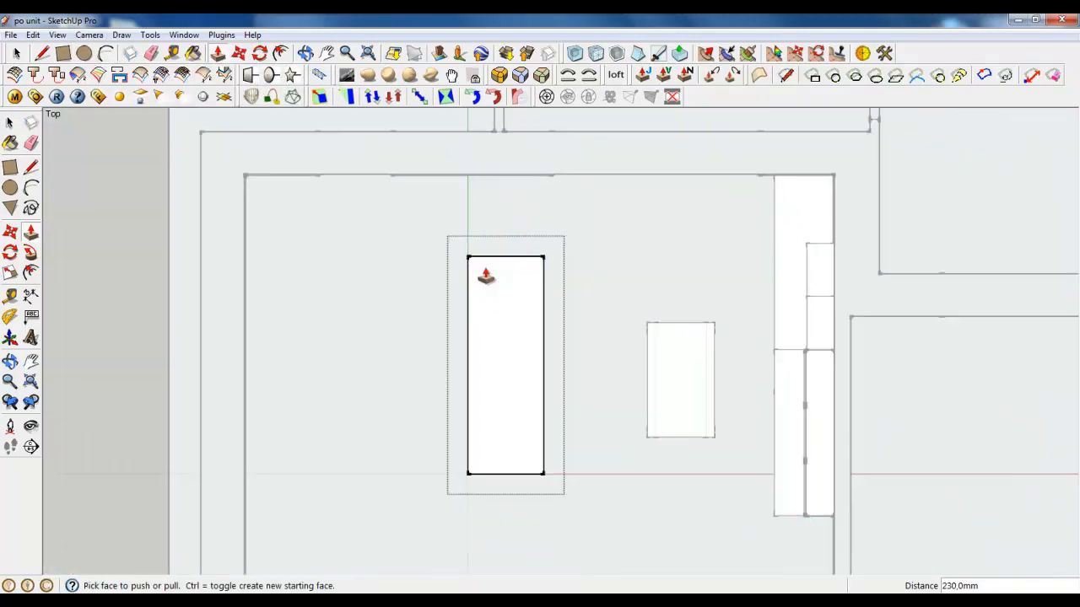
Step: Divide the box's long edge facing away from the coffee table into 3 equal segments
right_click(469, 305)
left_click(498, 393)
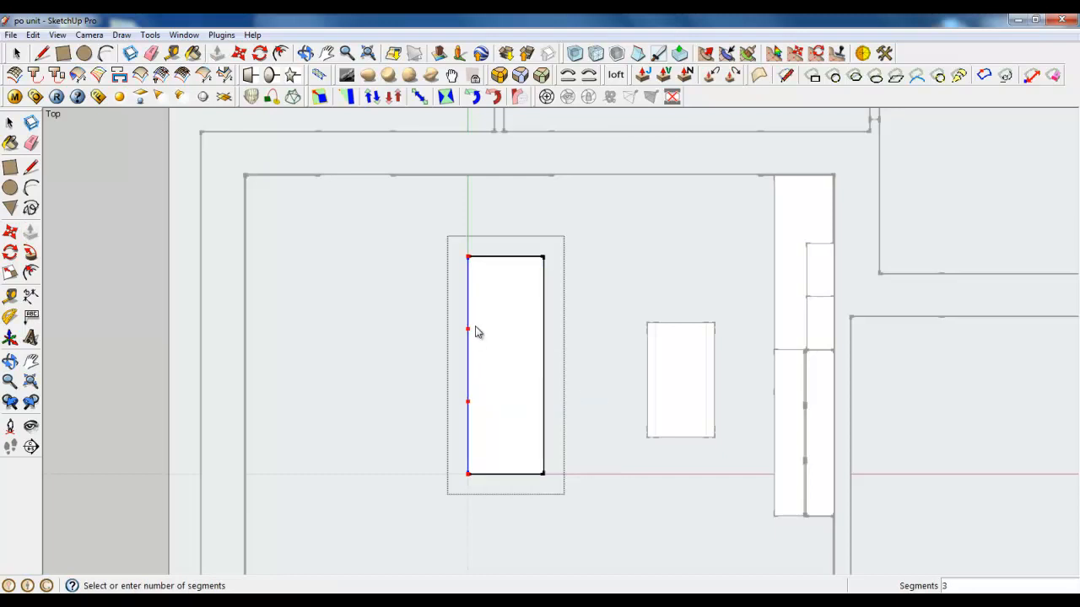
left_click(474, 330)
key("p")
key("l")
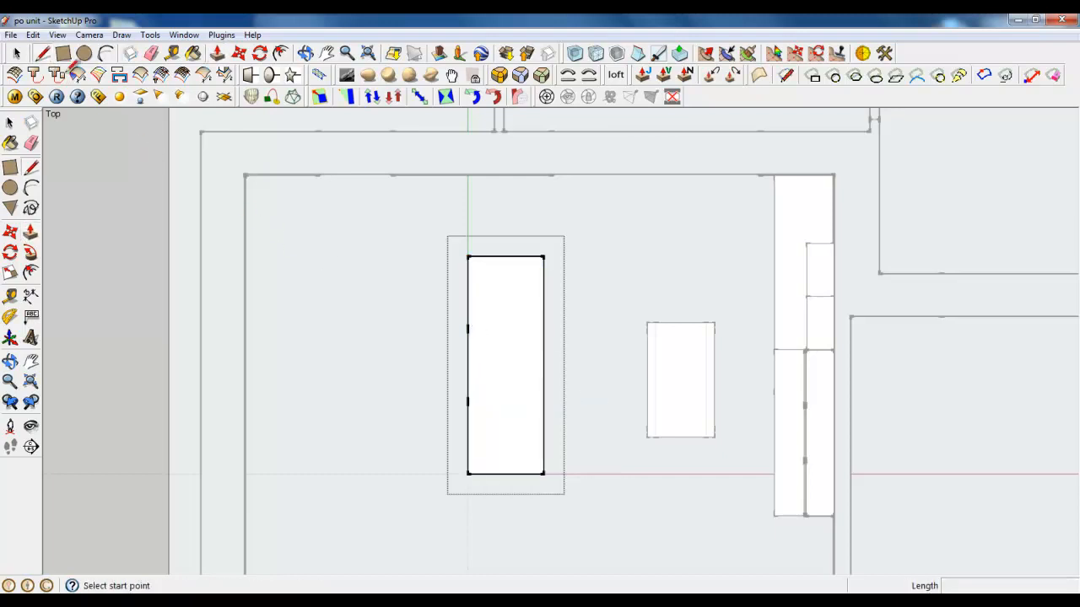
left_click(468, 330)
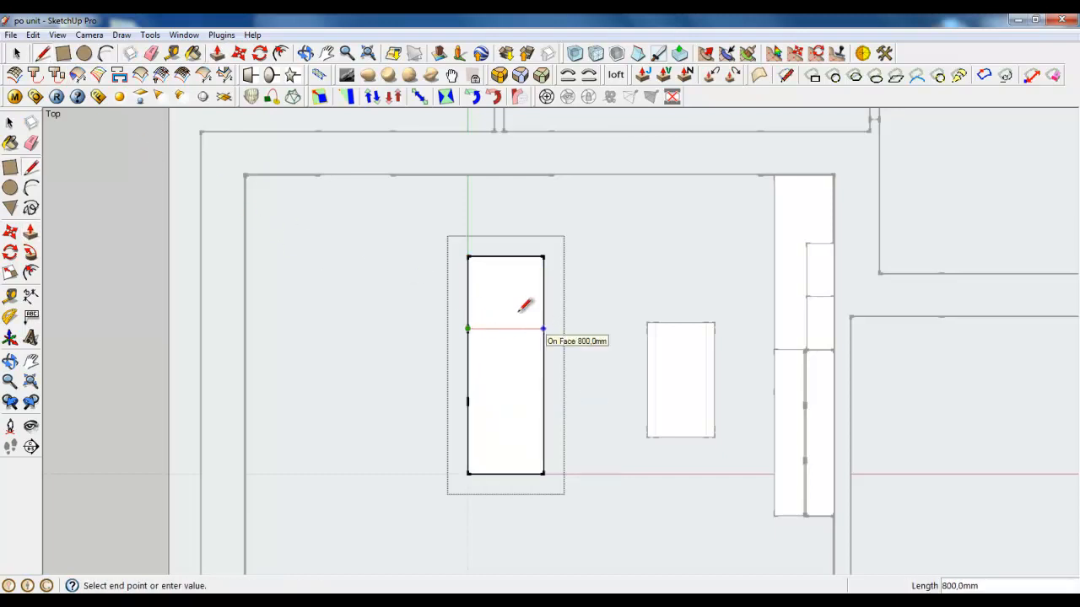
Step: Cut across the box's full 800 mm width at both division points with Knife Subdivide
left_click(630, 95)
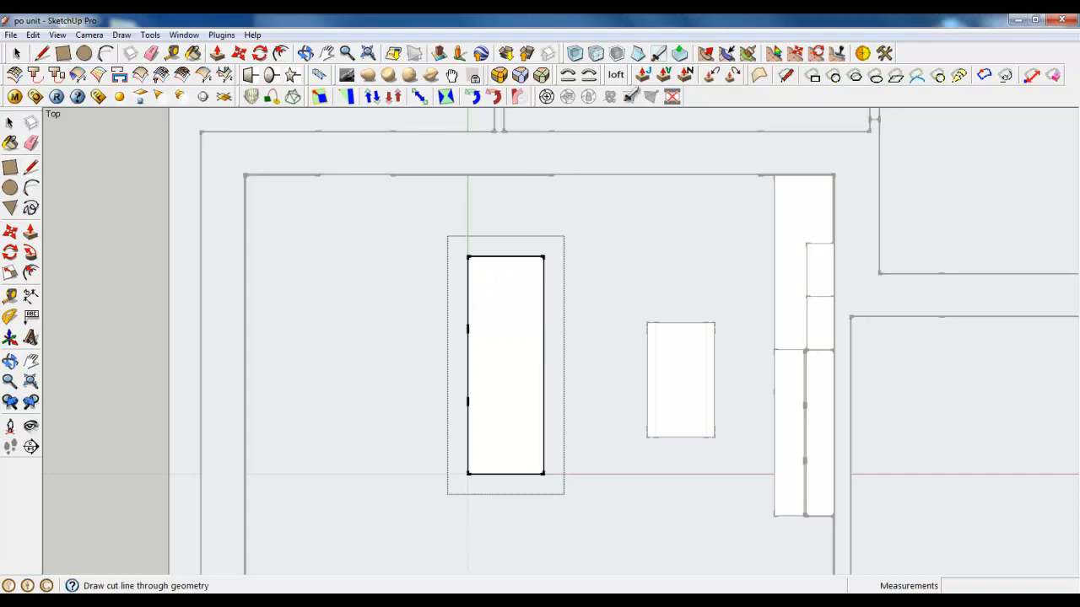
left_click(468, 329)
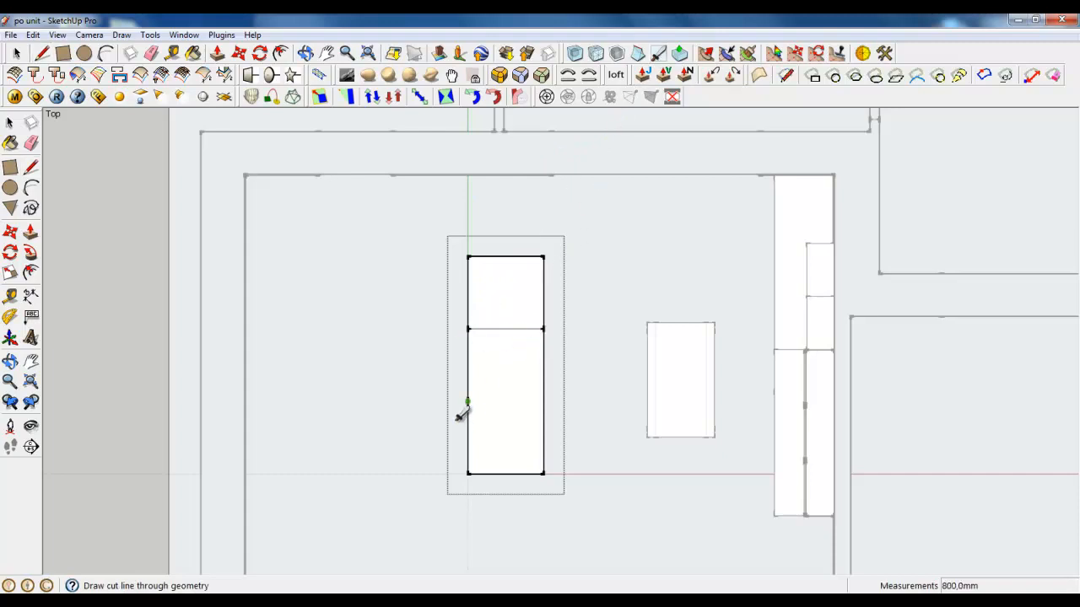
left_click(468, 402)
left_click(543, 402)
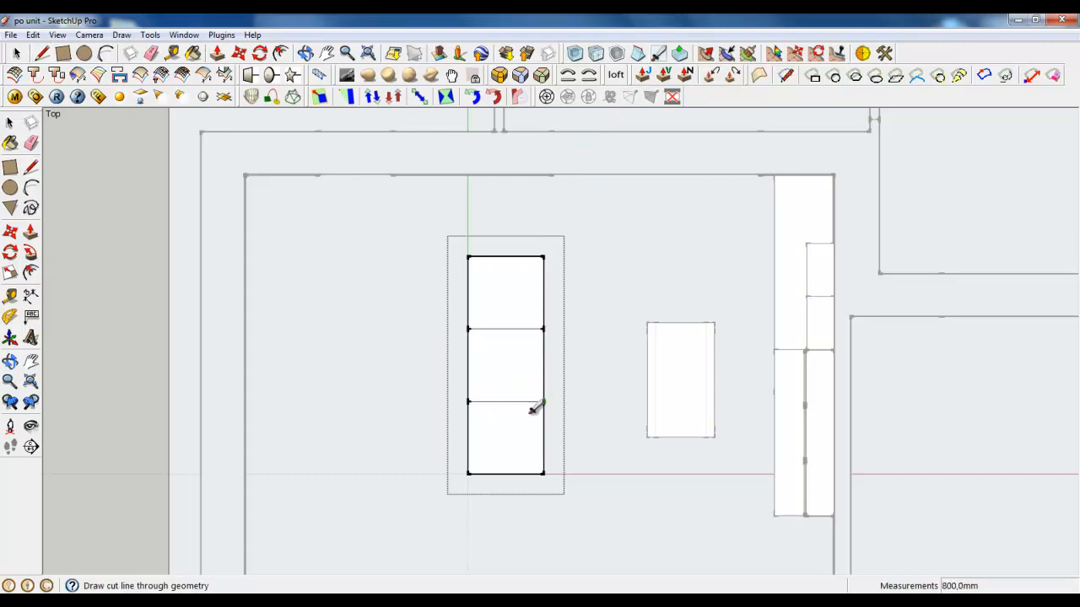
Step: Cut across the box through the middle of each of its three equal sections with Knife Subdivide
left_click(468, 365)
left_click(542, 365)
left_click(468, 293)
Step: Add two cuts across the box, one closely on each side of the lower one-third division line
scroll(489, 422, "up", 5)
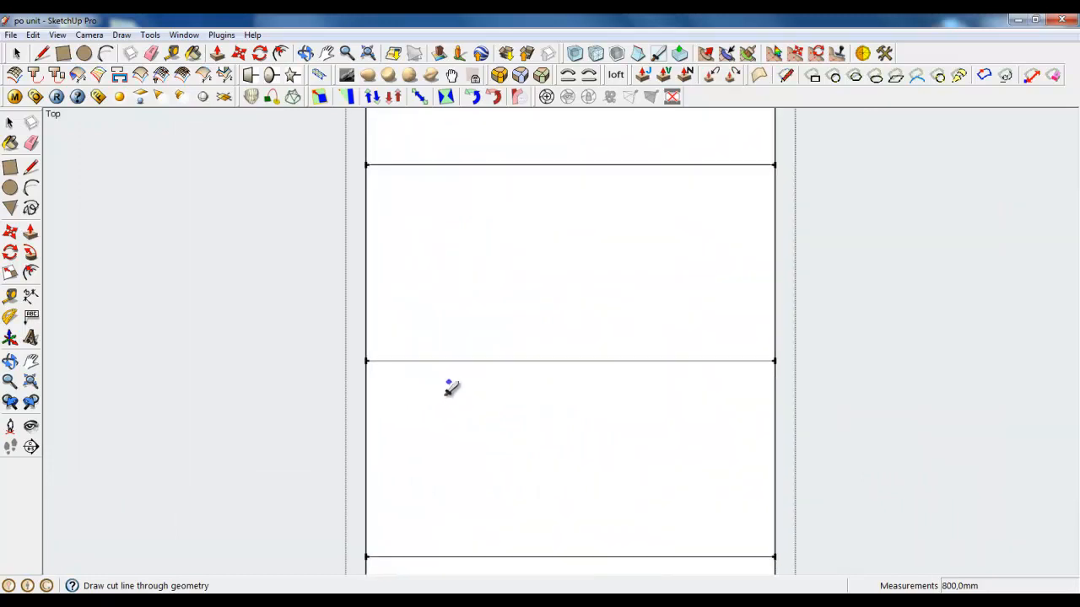
scroll(453, 384, "up", 3)
scroll(294, 371, "down", 4)
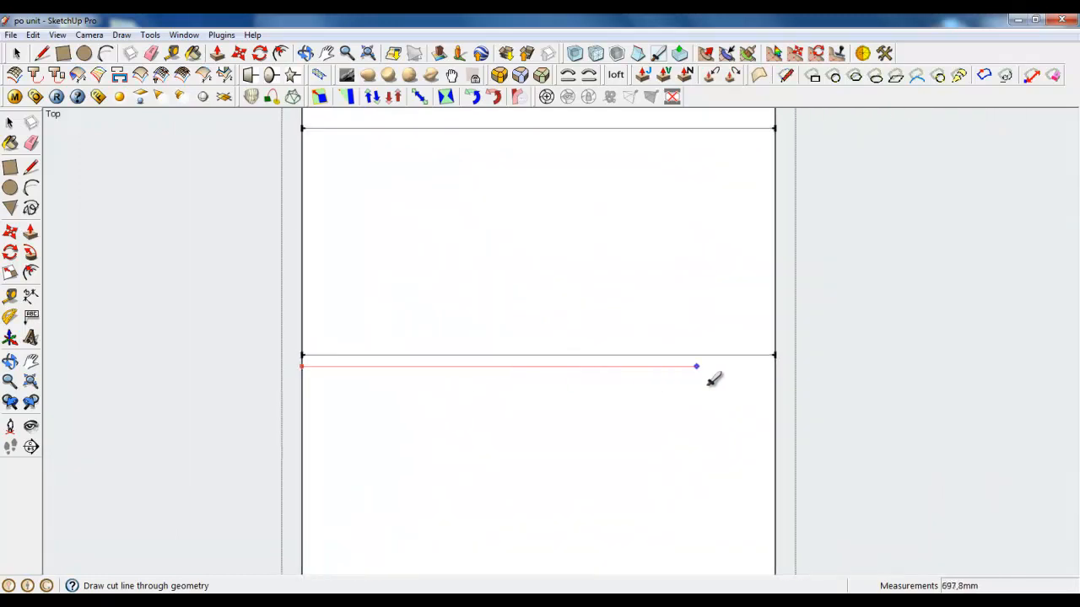
left_click(773, 366)
scroll(333, 352, "up", 3)
left_click(281, 338)
scroll(282, 339, "down", 4)
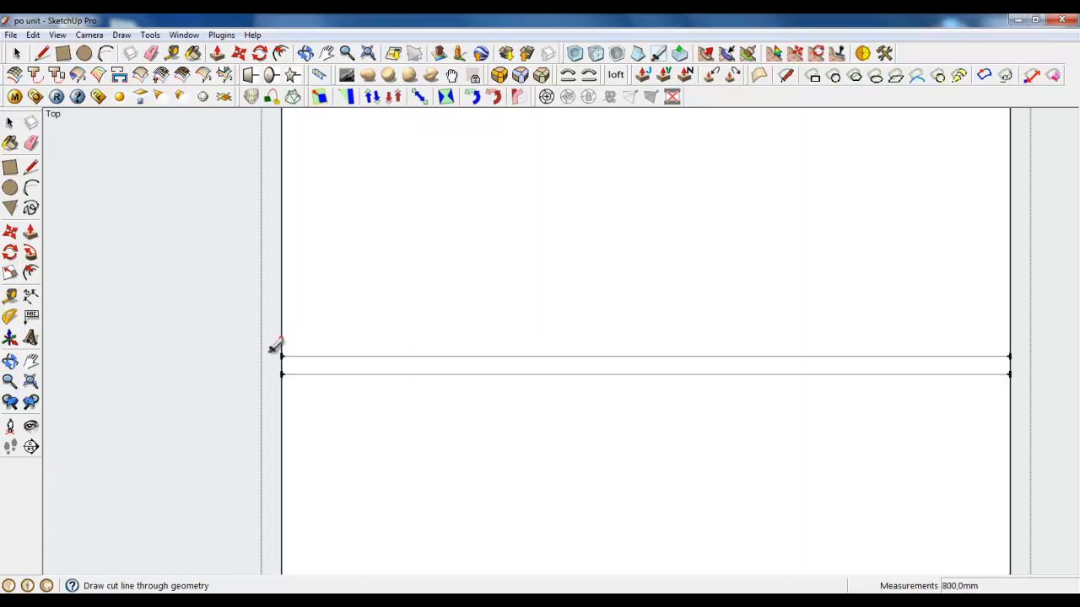
left_click(652, 340)
scroll(596, 445, "down", 4)
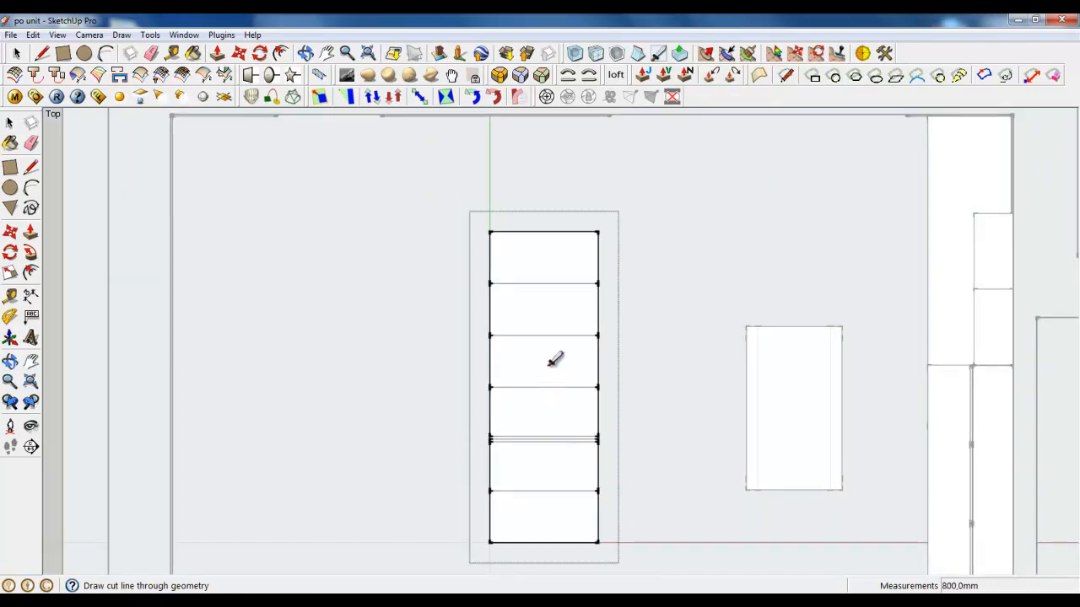
Step: Add a matching pair of close cuts on either side of the upper one-third division line
scroll(555, 361, "up", 5)
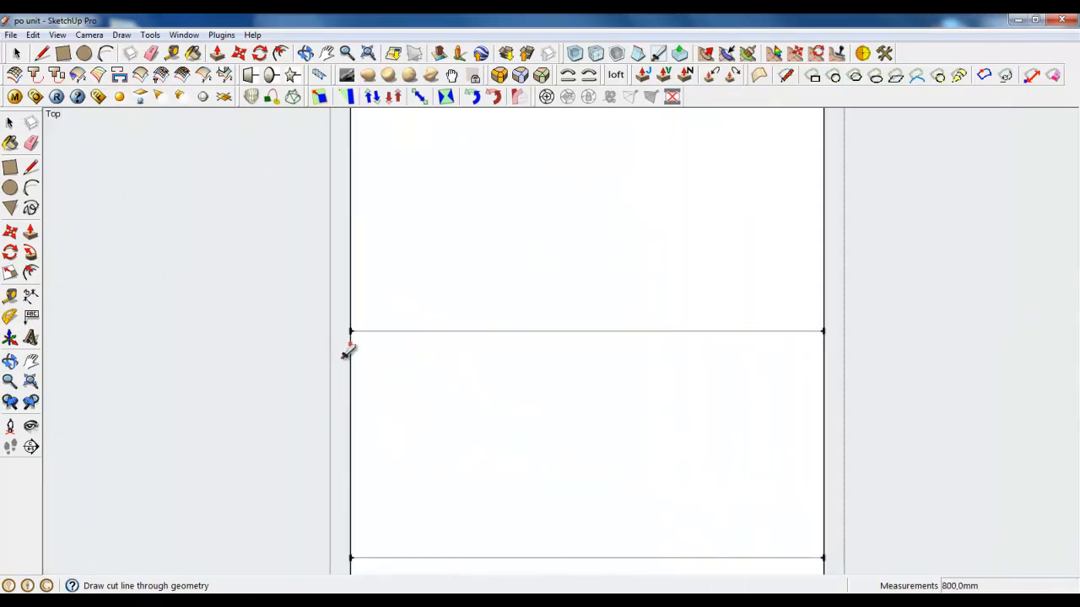
left_click(349, 344)
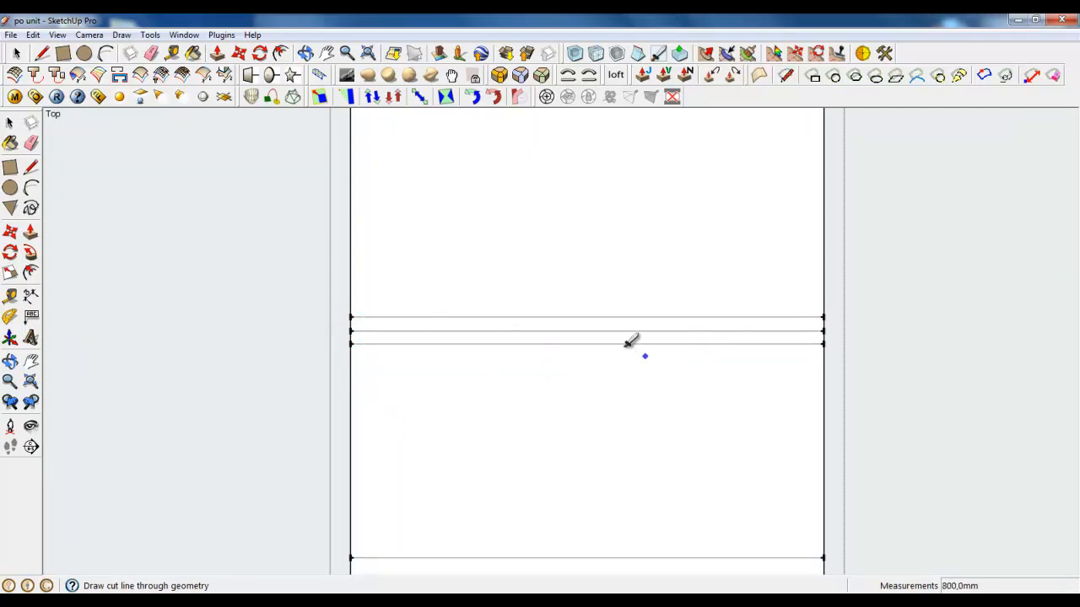
scroll(629, 341, "down", 6)
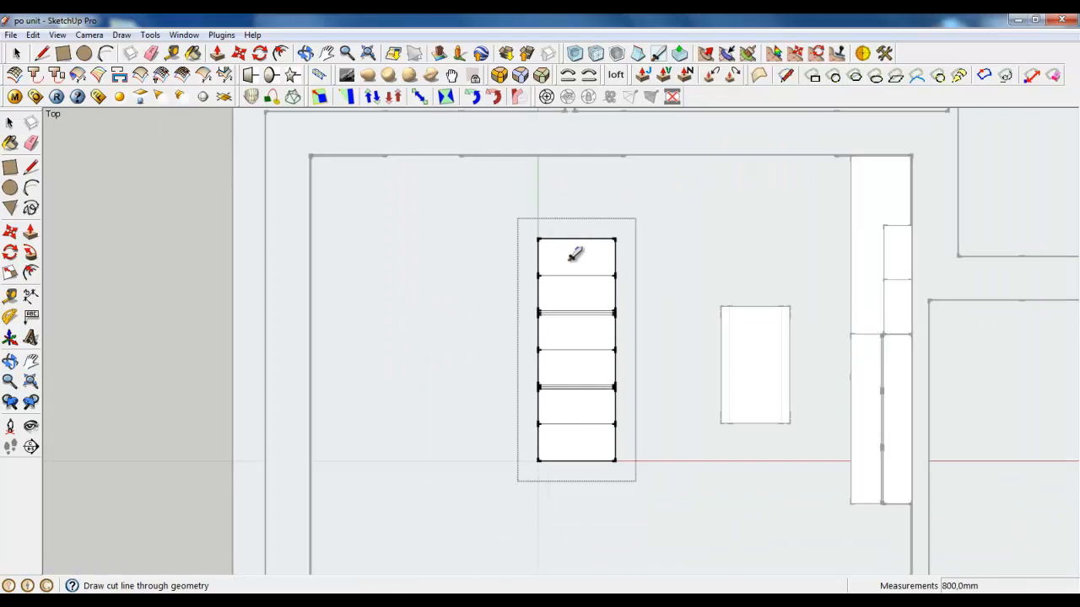
Step: Cut the box lengthwise along its centre and again midway between the centre and the coffee-table side
left_click(575, 240)
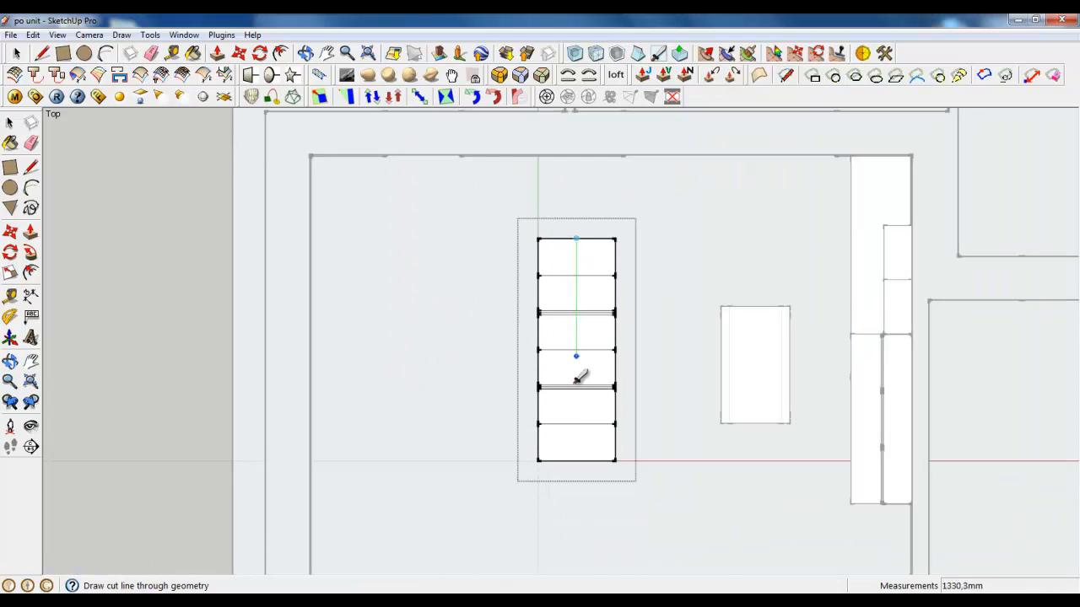
left_click(575, 460)
left_click(596, 239)
left_click(595, 461)
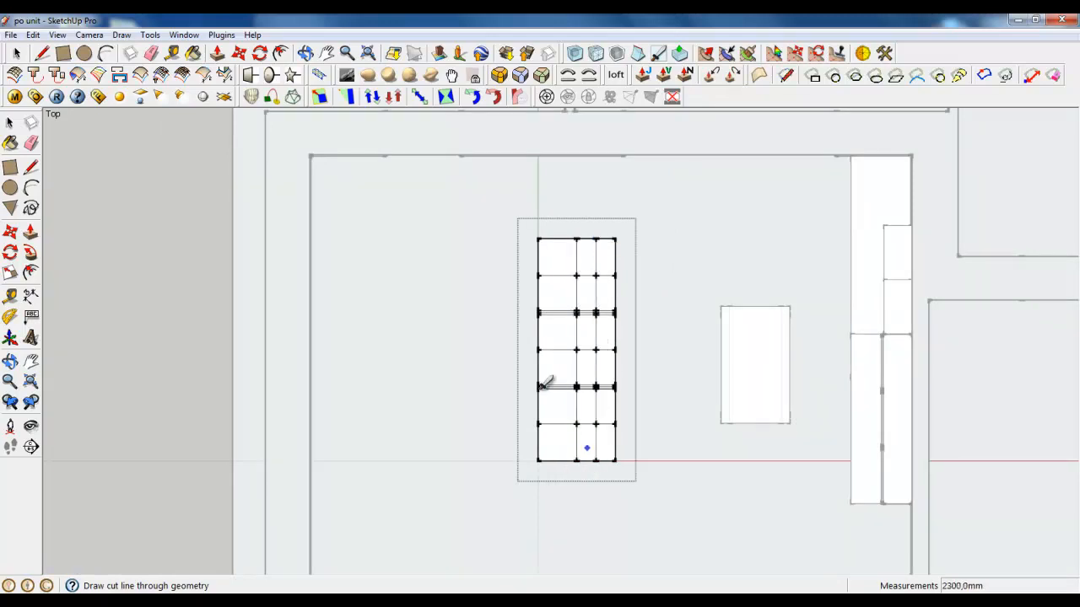
Step: Cut the box lengthwise midway between its centre and the side away from the coffee table, and once across near its upper end
left_click(556, 239)
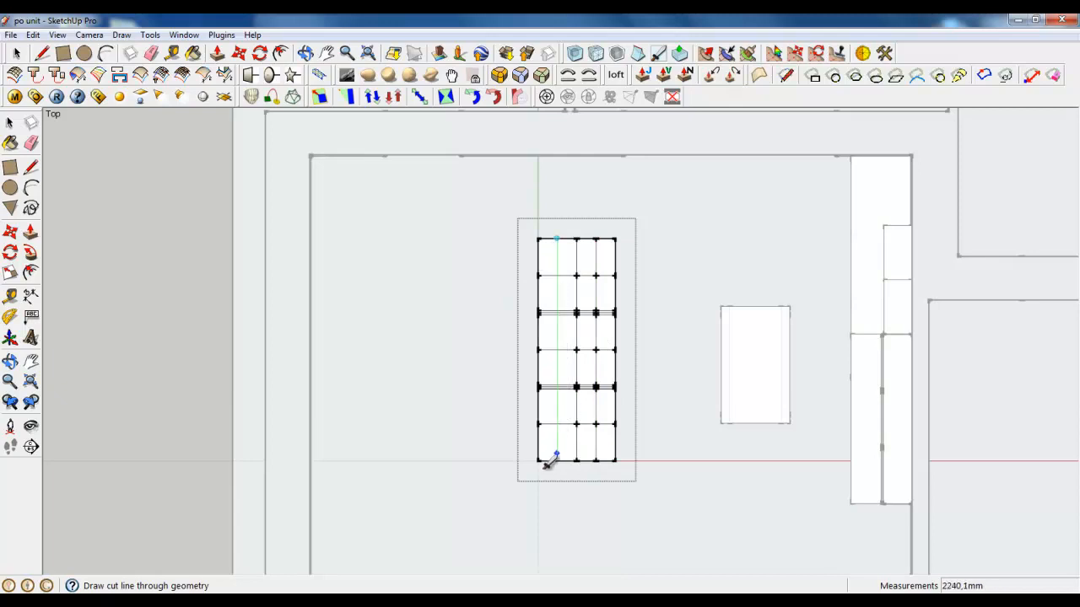
left_click(557, 461)
scroll(571, 241, "up", 6)
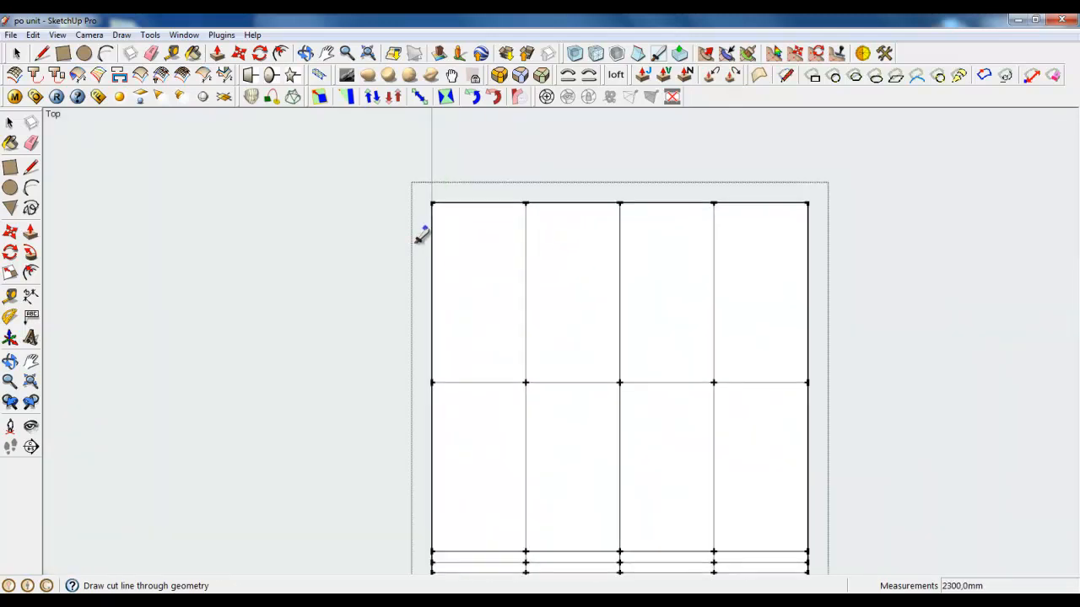
left_click(432, 226)
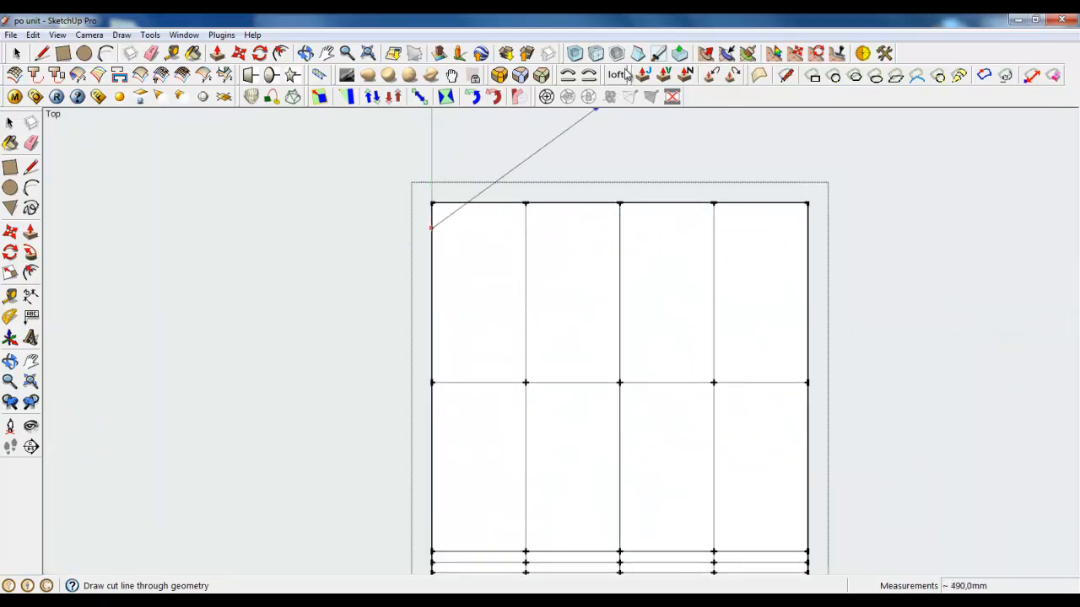
left_click(637, 53)
left_click(658, 53)
left_click(431, 252)
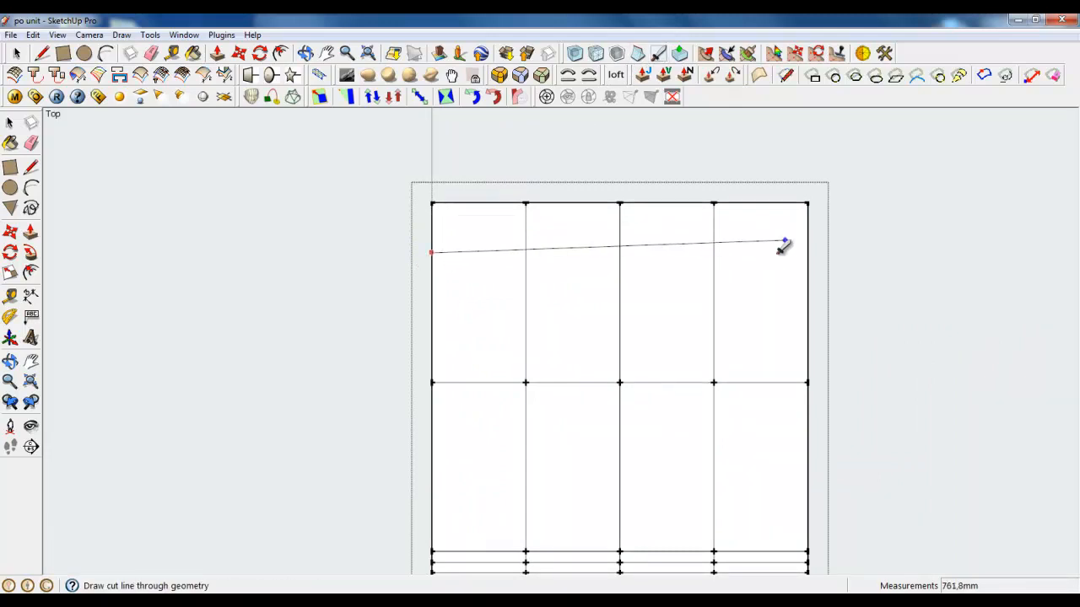
scroll(742, 208, "down", 5)
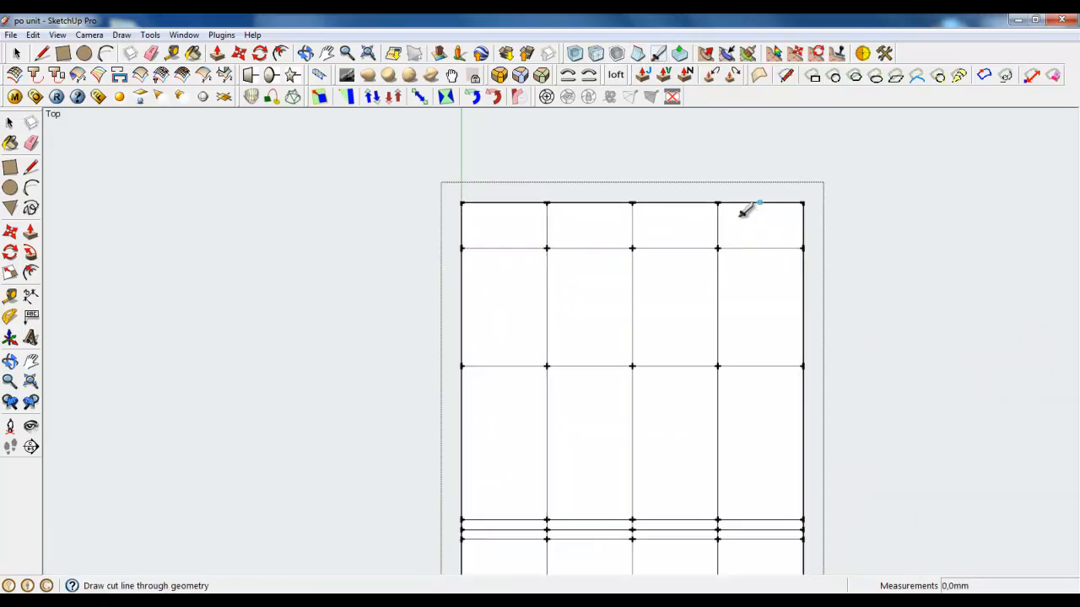
Step: Cut the strip nearest the coffee table in half lengthwise, and cut across the box near its lower end
scroll(700, 466, "up", 4)
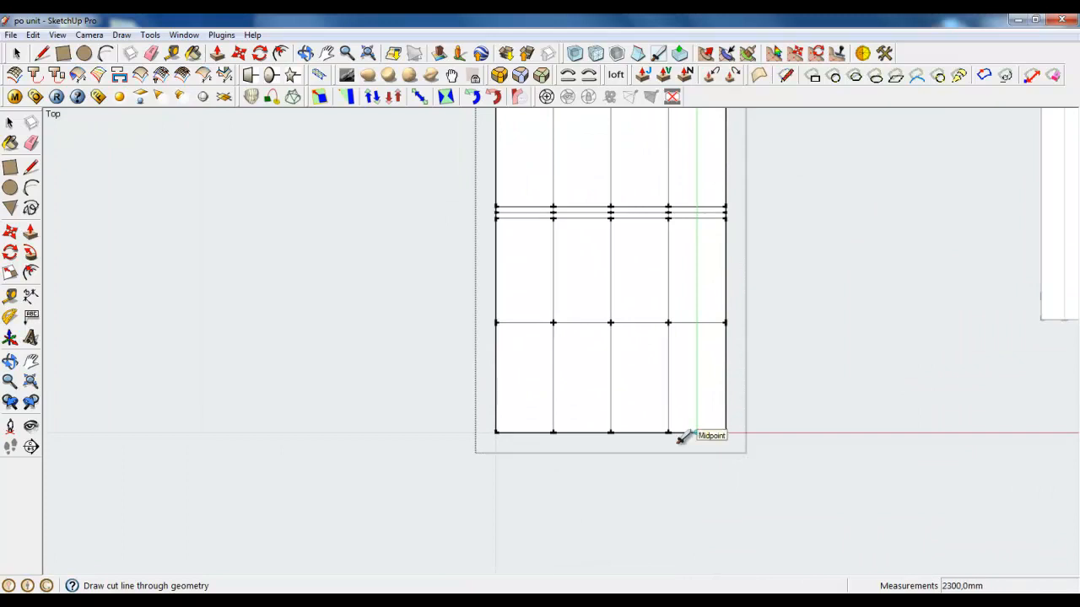
scroll(711, 427, "up", 2)
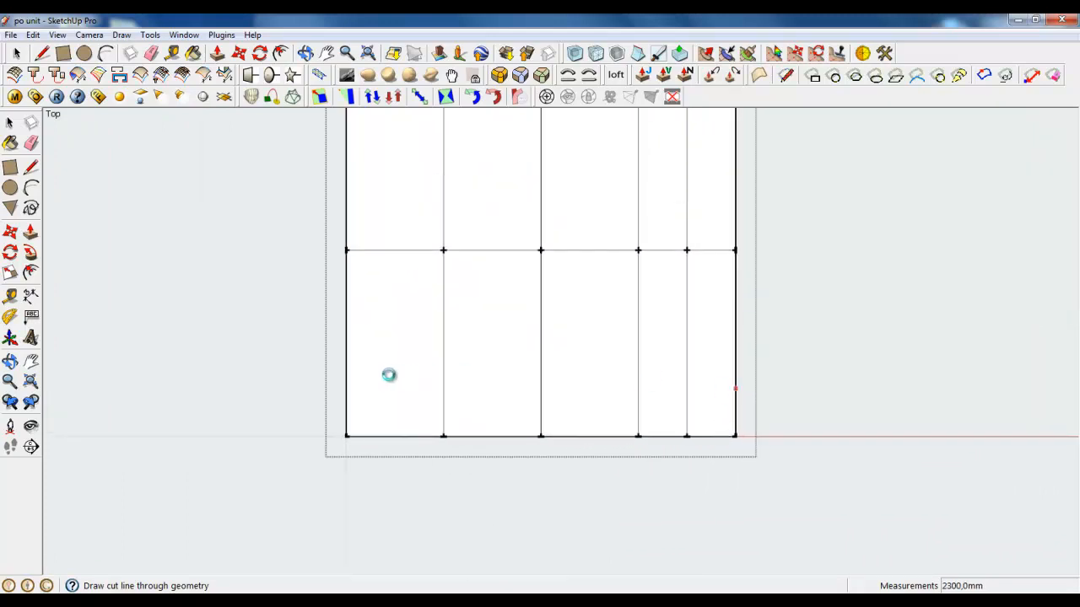
left_click(341, 393)
scroll(381, 448, "down", 5)
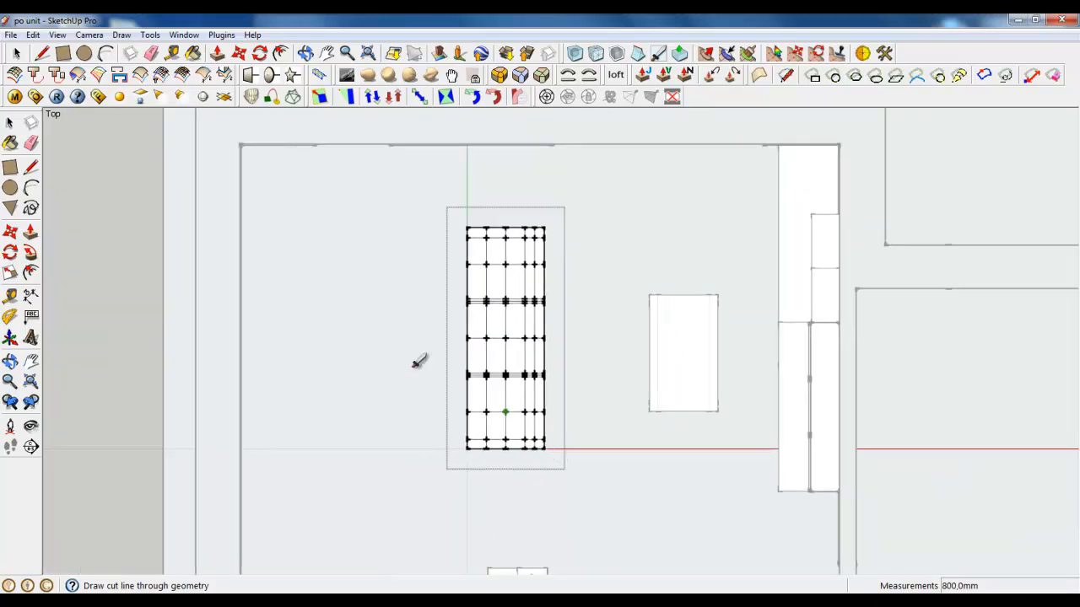
Step: Switch the camera to Perspective and bring the box's top, near end and coffee-table side into view
left_click(89, 35)
left_click(111, 113)
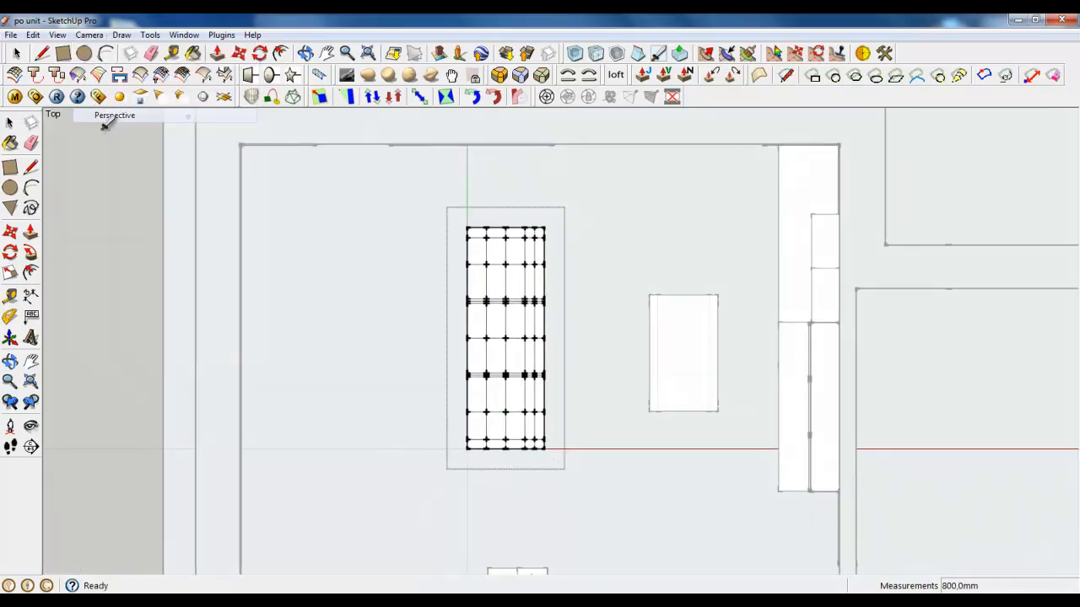
middle_click_drag(515, 411, 338, 208)
scroll(458, 410, "up", 6)
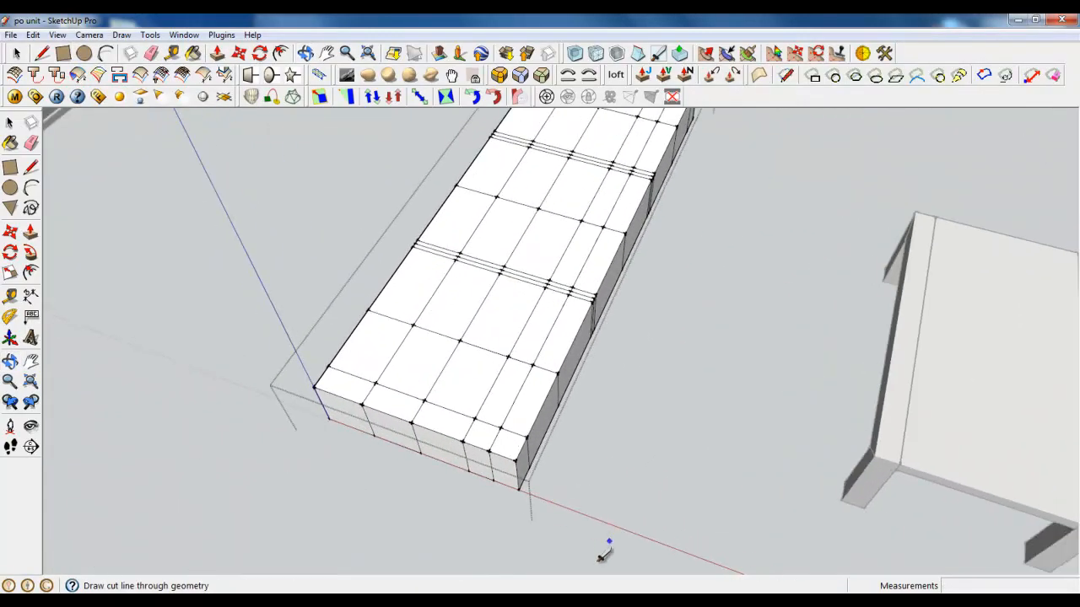
scroll(605, 549, "down", 3)
scroll(524, 447, "up", 2)
middle_click_drag(527, 445, 511, 386)
scroll(509, 265, "up", 4)
scroll(481, 441, "down", 4)
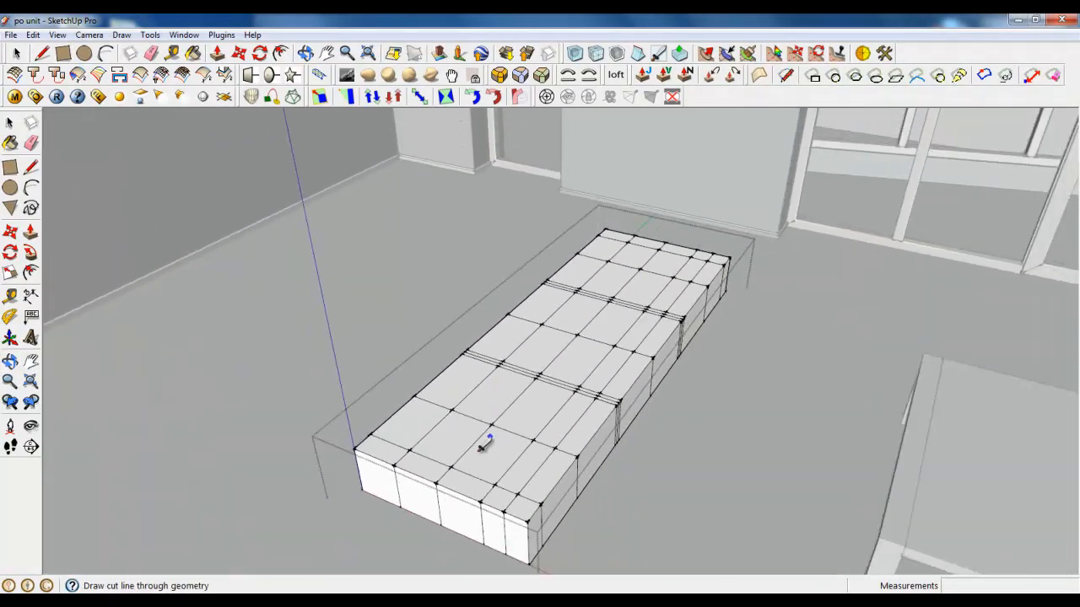
Step: Draw a horizontal rectangle through the whole box at mid-height, between the vertical edge midpoints of diagonally opposite corners
left_click(62, 53)
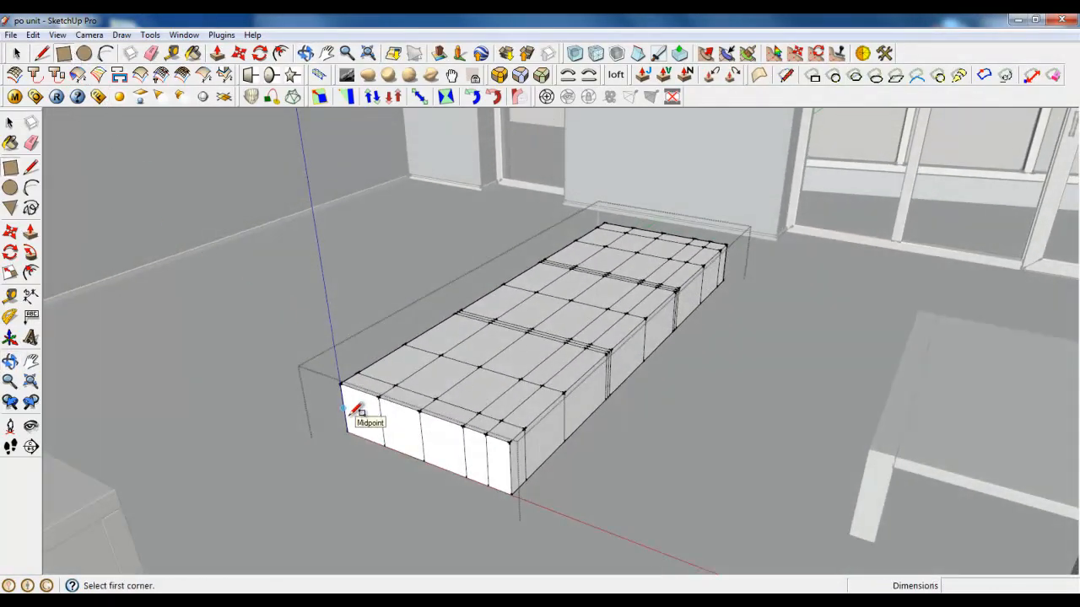
left_click(344, 407)
left_click(732, 257)
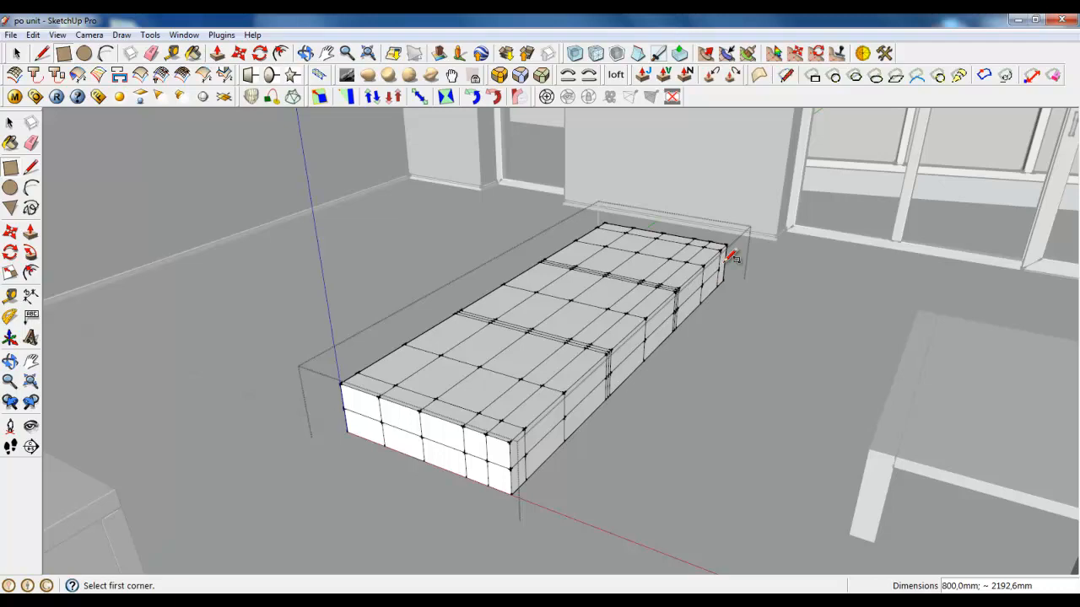
left_click(345, 410)
scroll(739, 264, "up", 2)
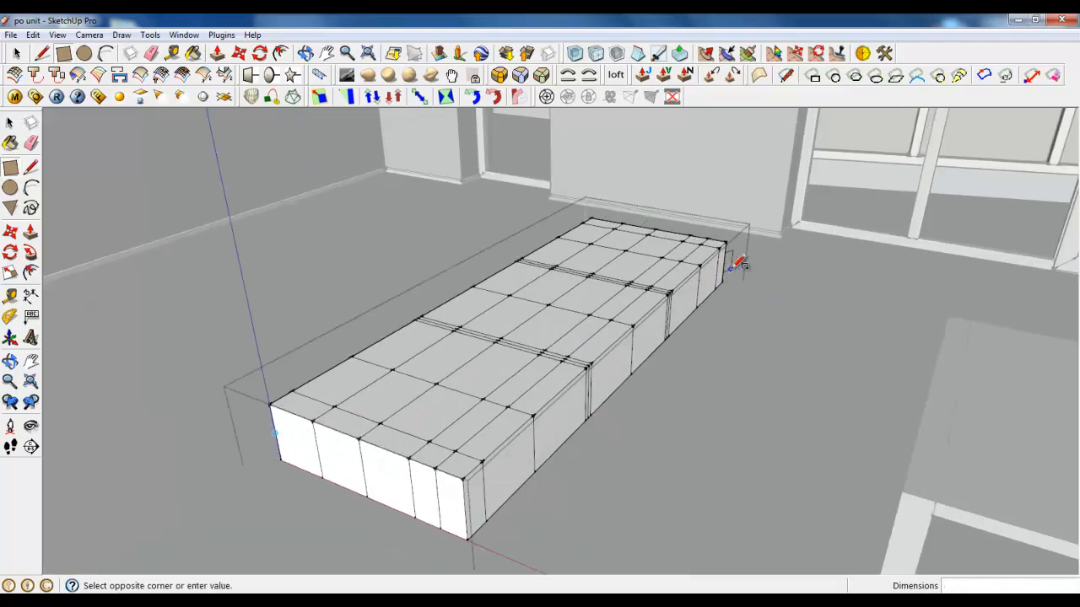
scroll(736, 253, "up", 3)
left_click(718, 245)
Step: Delete the horizontal mid-height face inside the box, keeping its edges on the outer sides
middle_click_drag(717, 246, 658, 251)
left_click(41, 54)
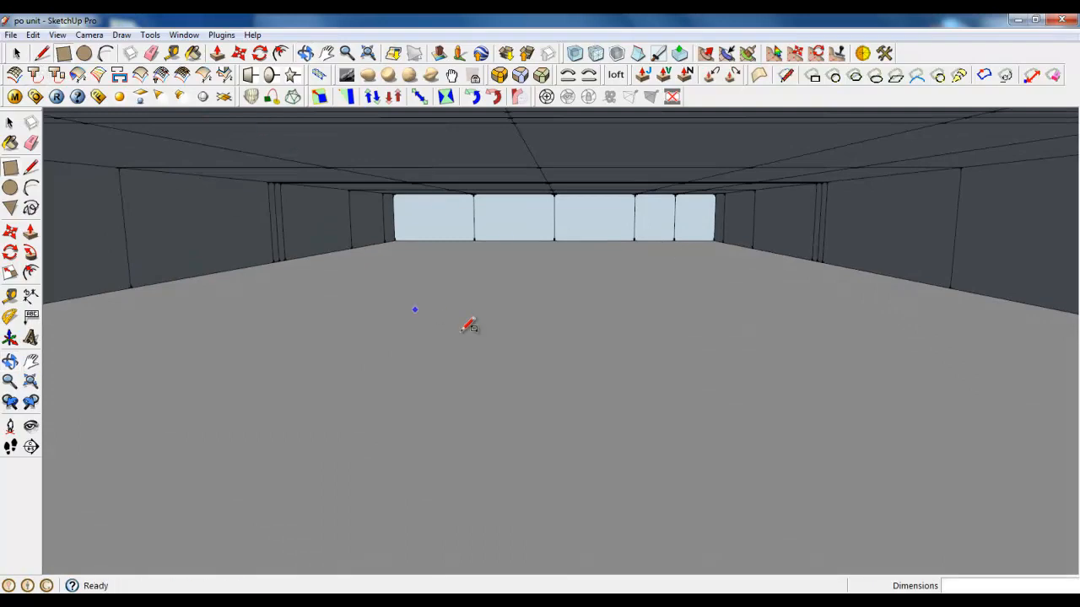
left_click(17, 53)
left_click(538, 372)
key("Delete")
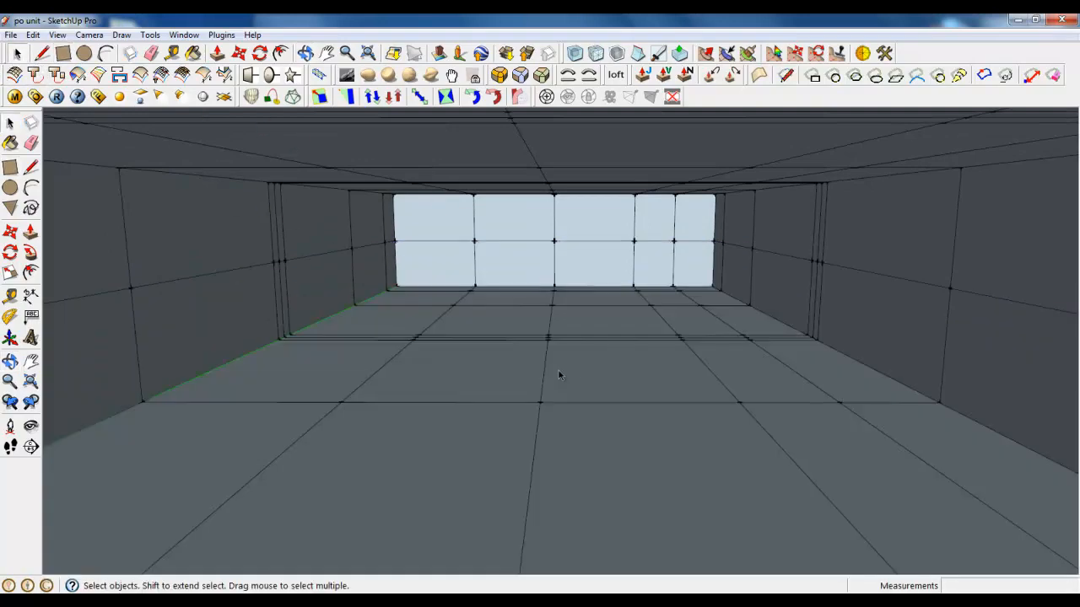
Step: Move the mid-height edges of the end at the axis origin 20 mm outward along the green axis
middle_click_drag(744, 273, 721, 236)
scroll(720, 236, "down", 6)
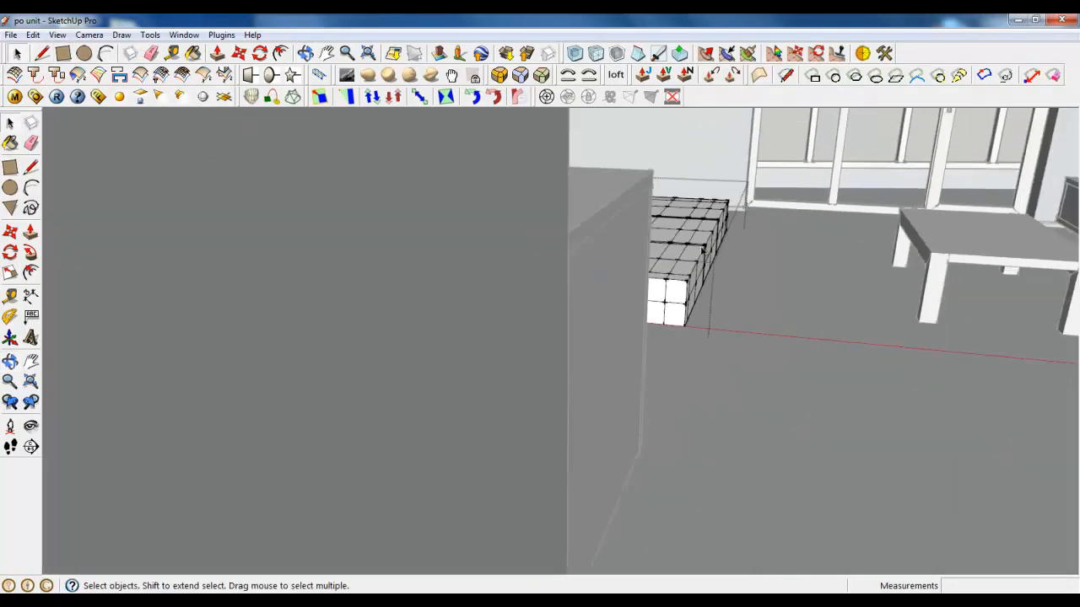
scroll(691, 270, "up", 3)
middle_click_drag(680, 285, 571, 314)
scroll(572, 314, "up", 3)
left_click(361, 300)
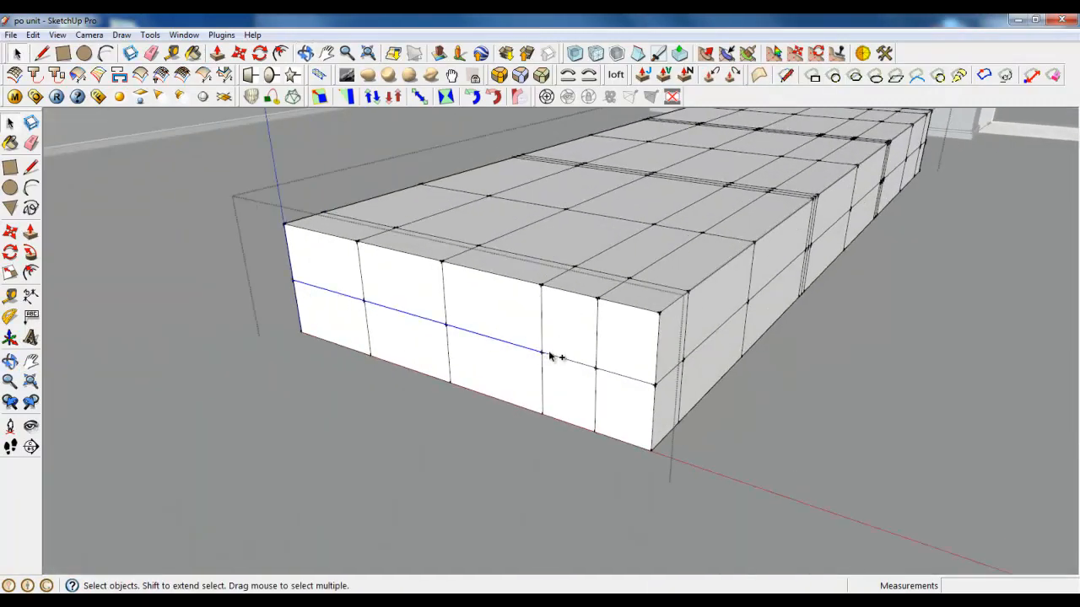
middle_click_drag(571, 358, 346, 211)
scroll(347, 212, "up", 3)
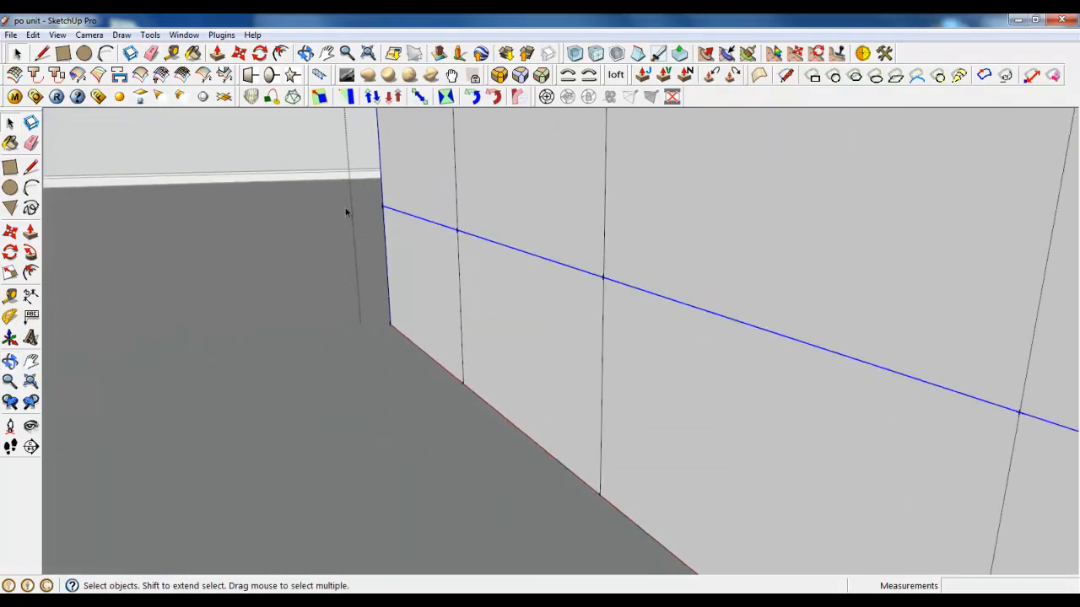
scroll(346, 212, "down", 3)
left_click(240, 54)
scroll(434, 264, "up", 4)
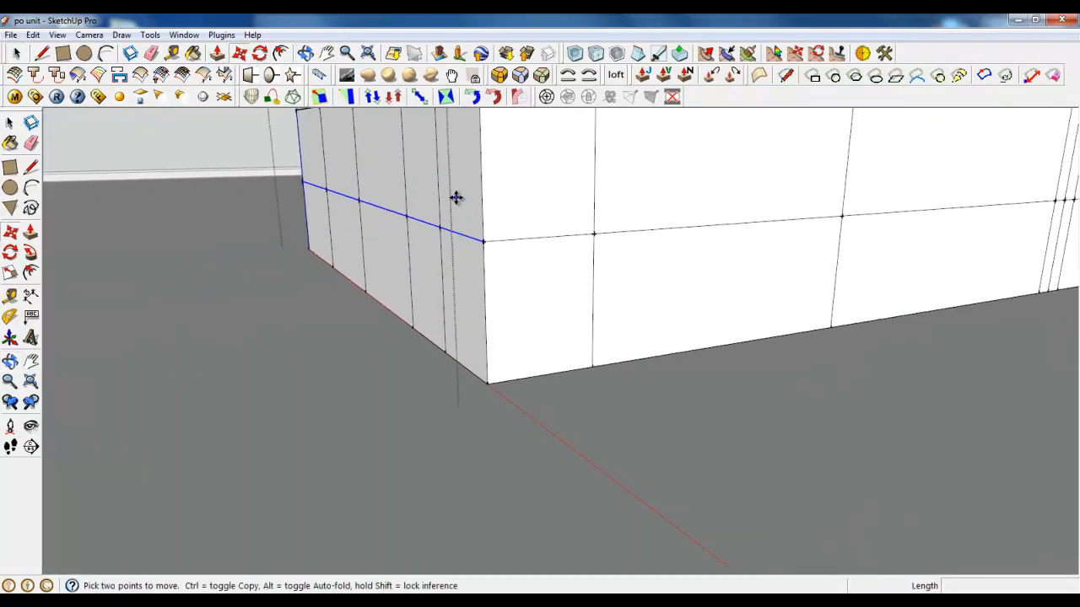
left_click(489, 256)
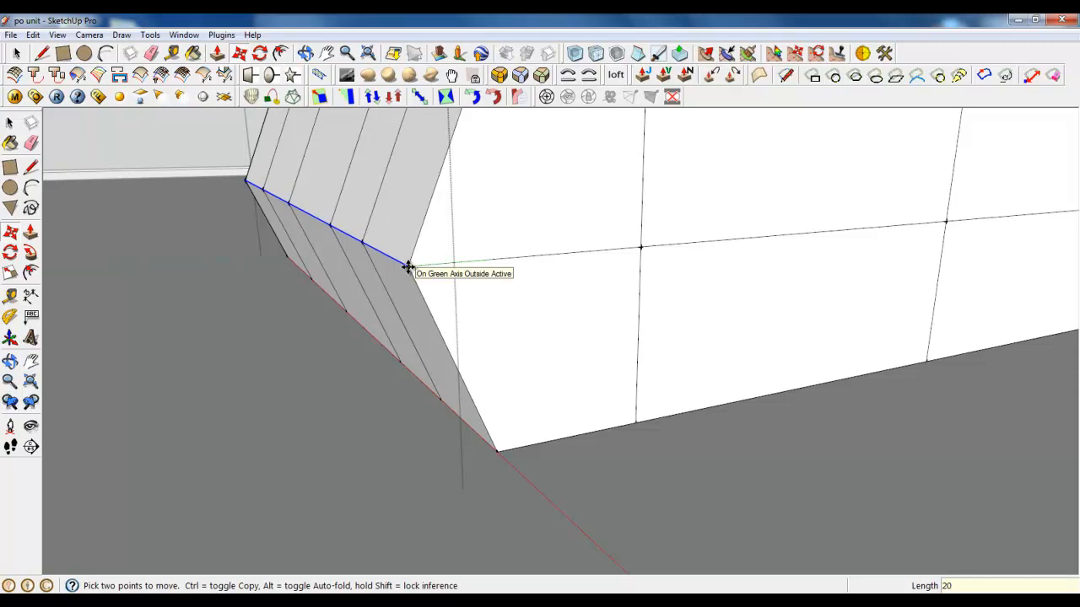
left_click(407, 266)
Step: Move only the mid-height edges of the long side facing the coffee table outward along the red axis
middle_click_drag(503, 296, 451, 185)
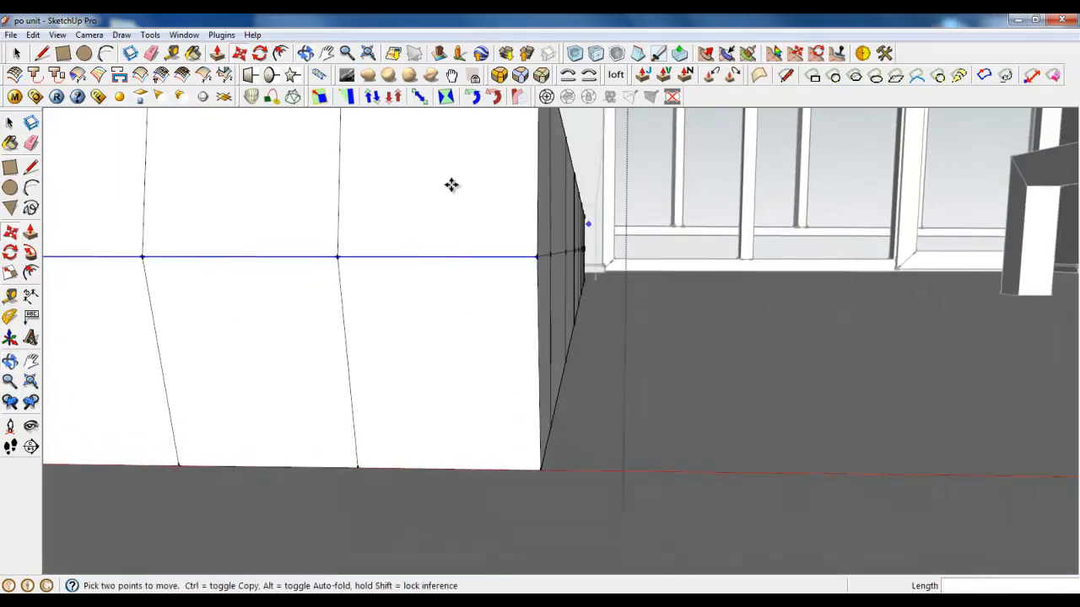
left_click(17, 54)
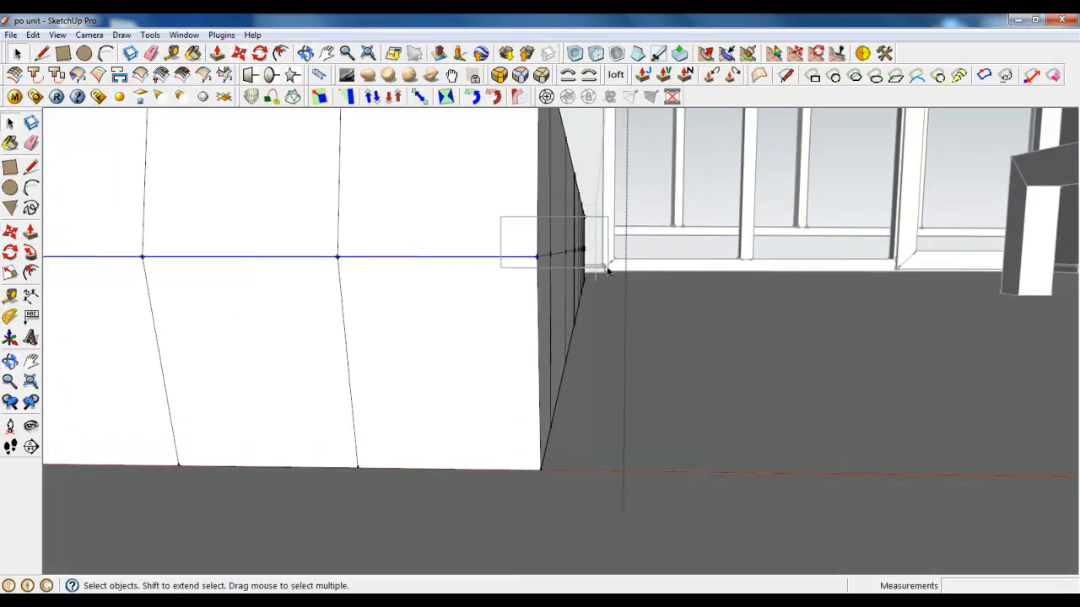
middle_click_drag(591, 267, 397, 314)
left_click(239, 52)
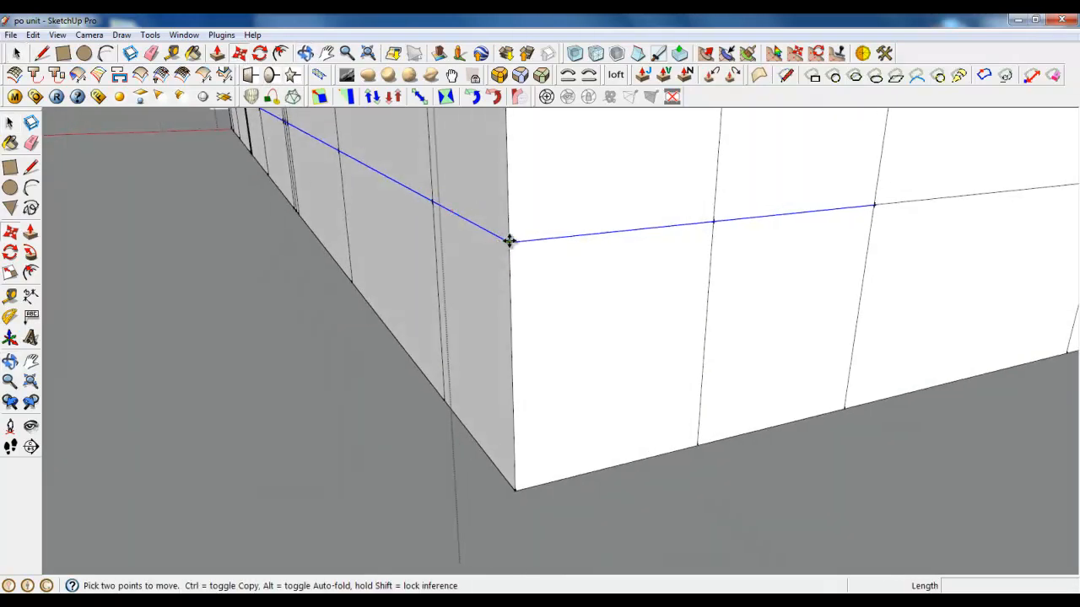
left_click(509, 241)
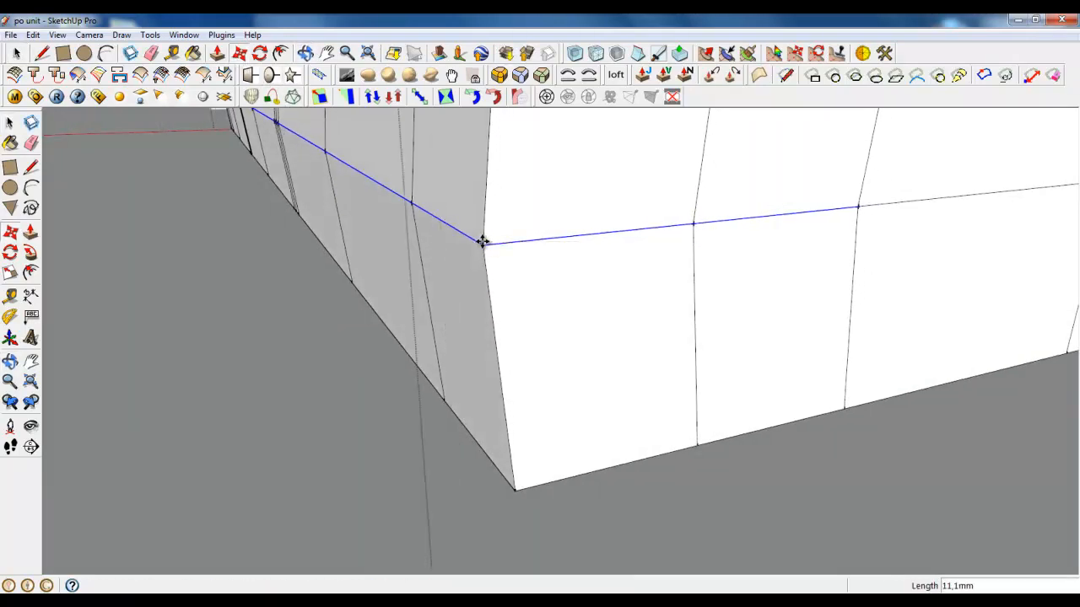
key("Escape")
key("space")
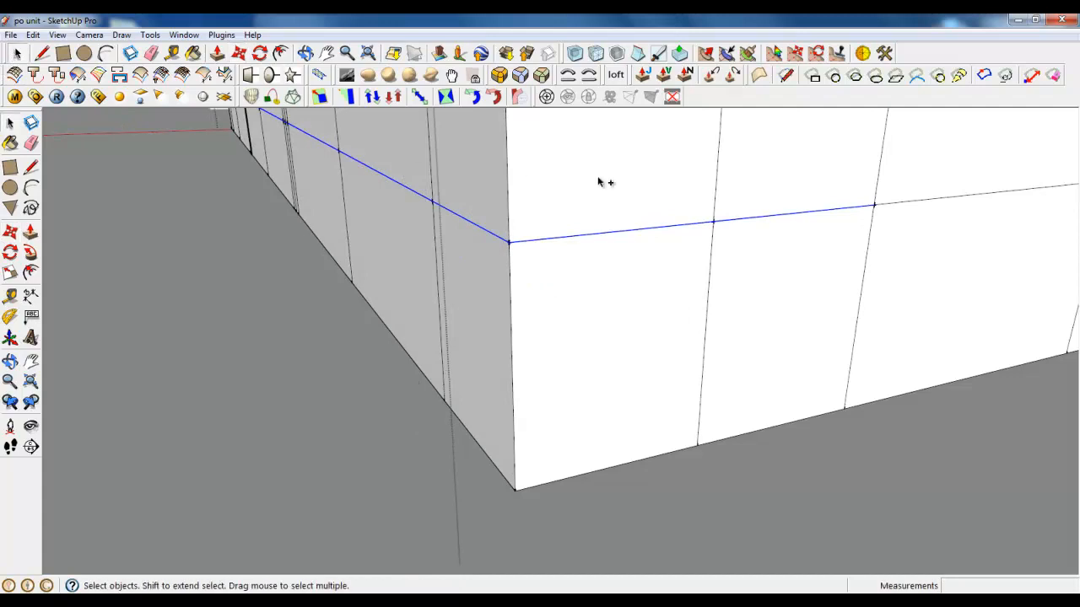
left_click(616, 233, "ctrl+shift")
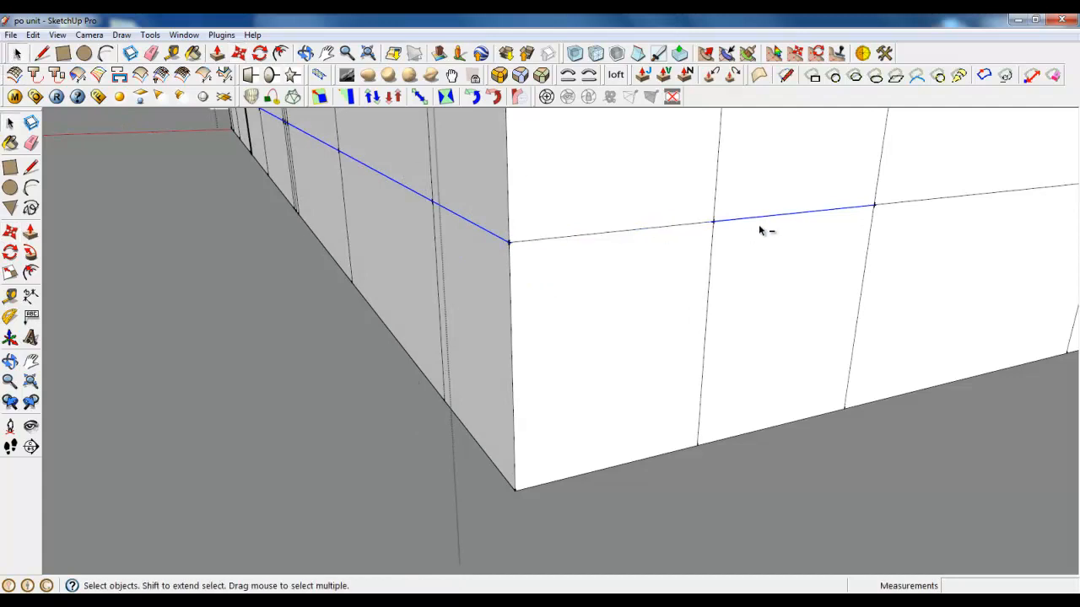
left_click(239, 53)
left_click(506, 244)
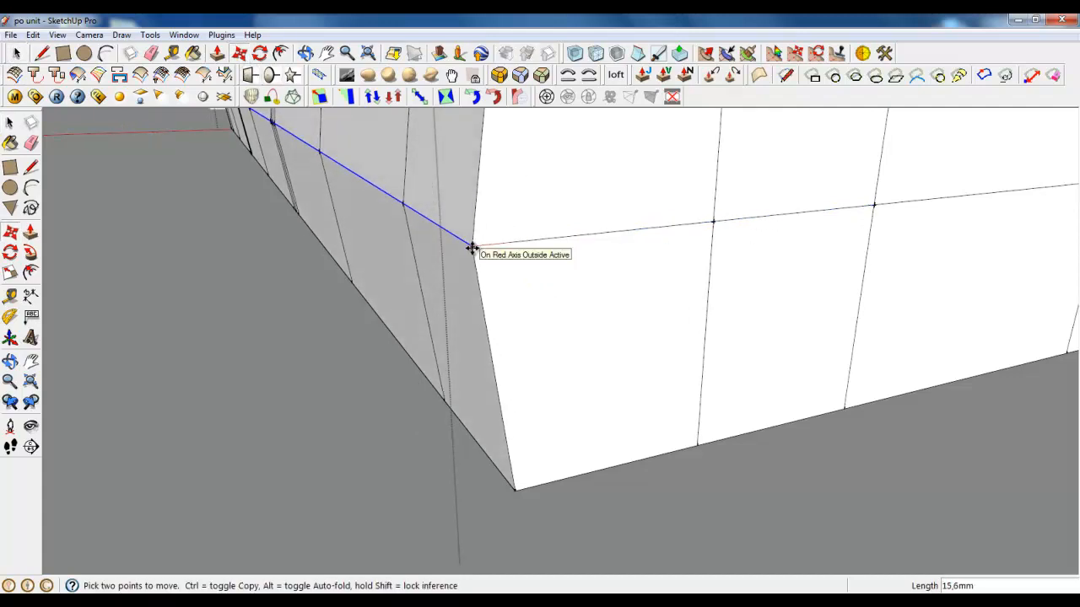
Step: Move the mid-height edges of the end farthest from the axis origin outward along the green axis
middle_click_drag(470, 246, 843, 236)
left_click(16, 54)
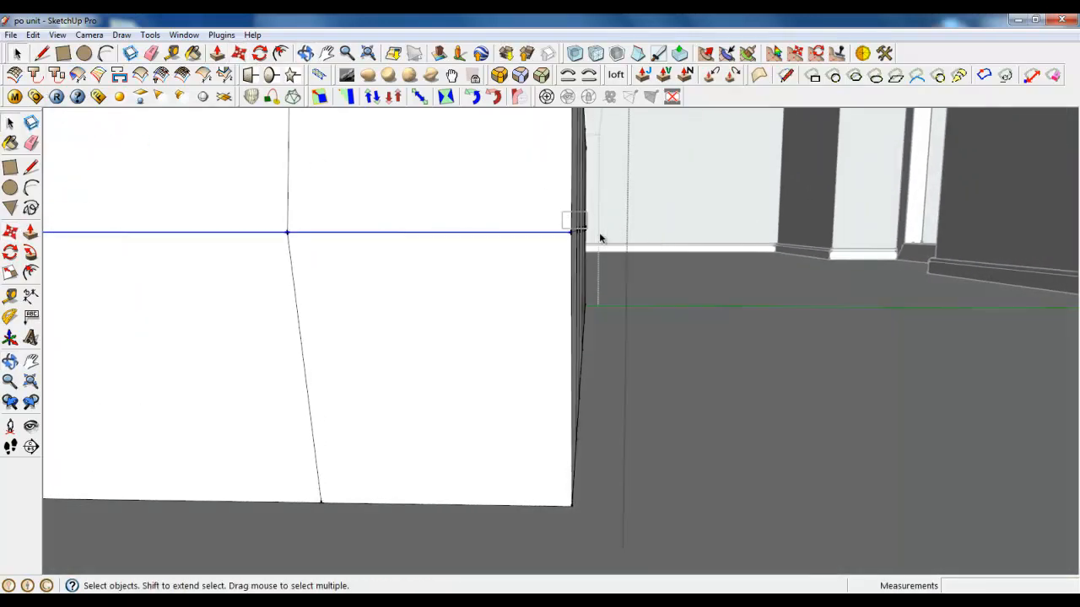
middle_click_drag(578, 233, 338, 170)
left_click(239, 54)
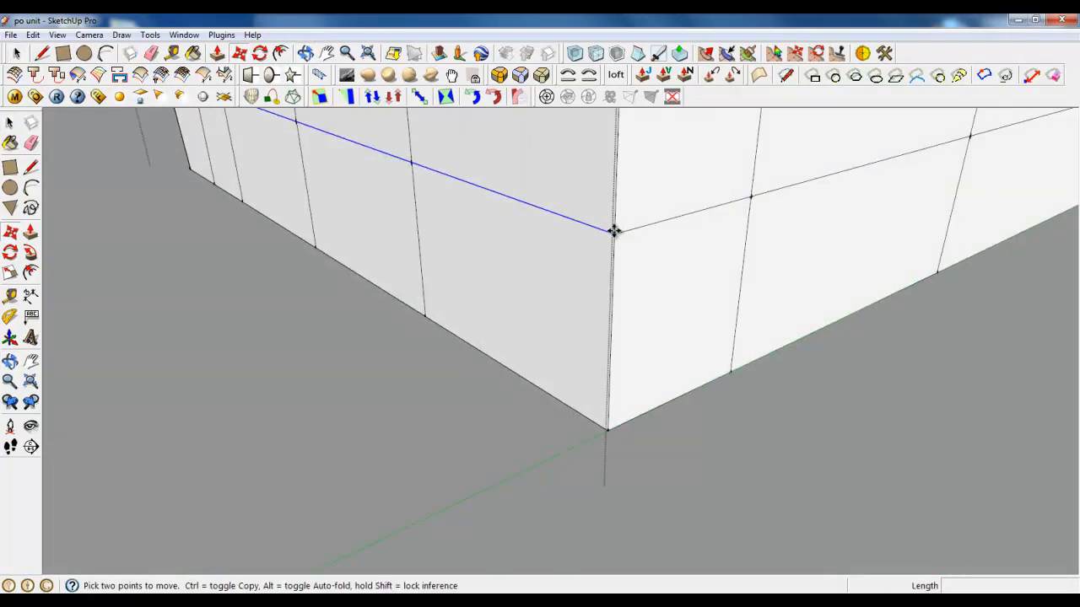
left_click(614, 233)
middle_click_drag(577, 243, 835, 305)
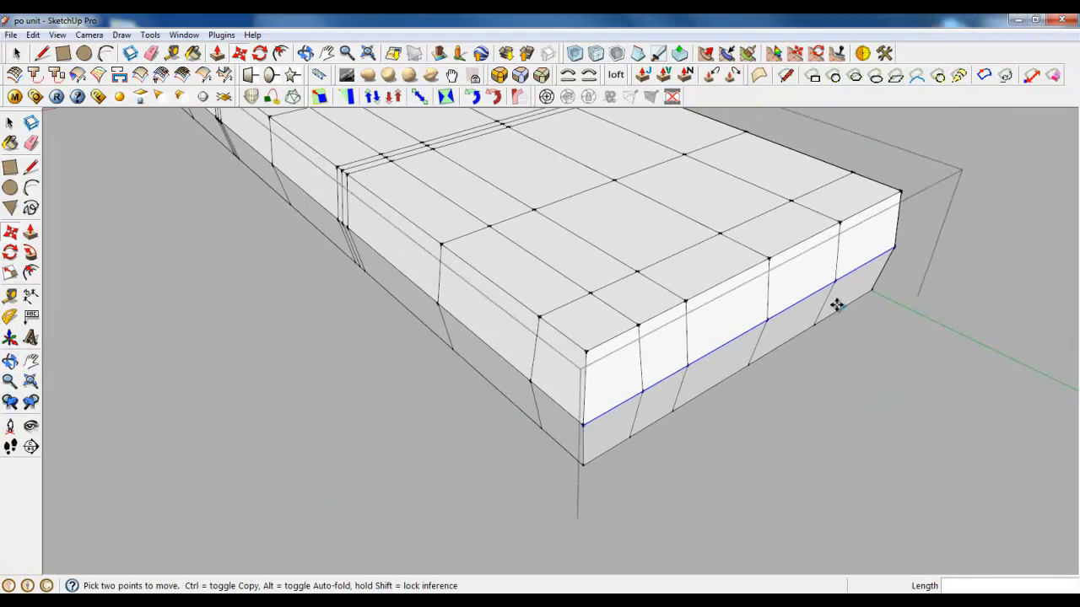
Step: Lower the top perimeter edges of both ends and the long coffee-table side 35 mm along the blue axis, excluding the opposite long side
left_click(17, 53)
scroll(797, 223, "up", 1)
left_click(876, 207)
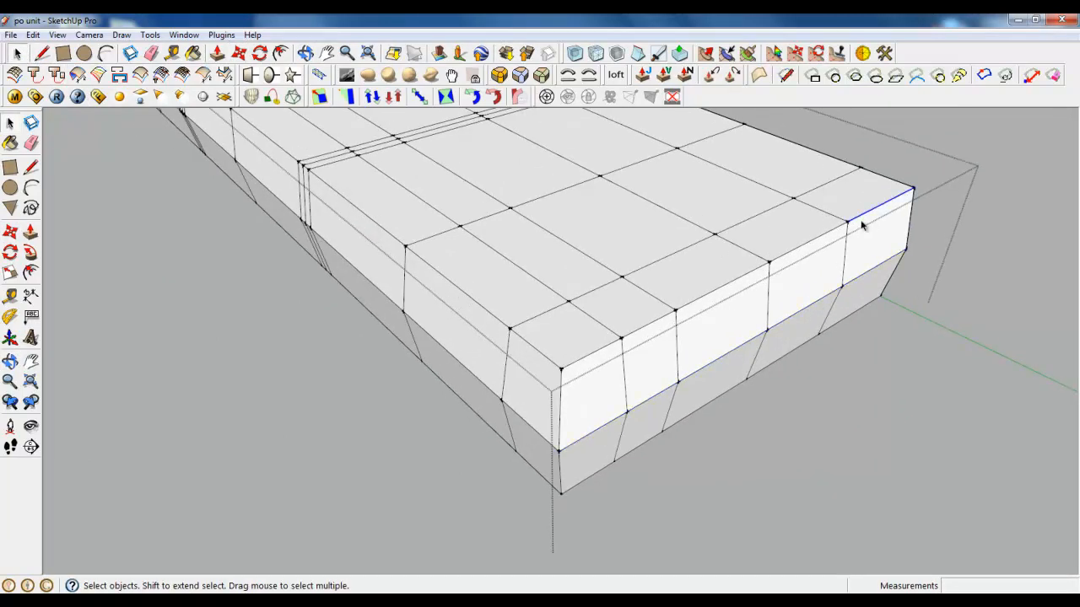
left_click(743, 276, "shift")
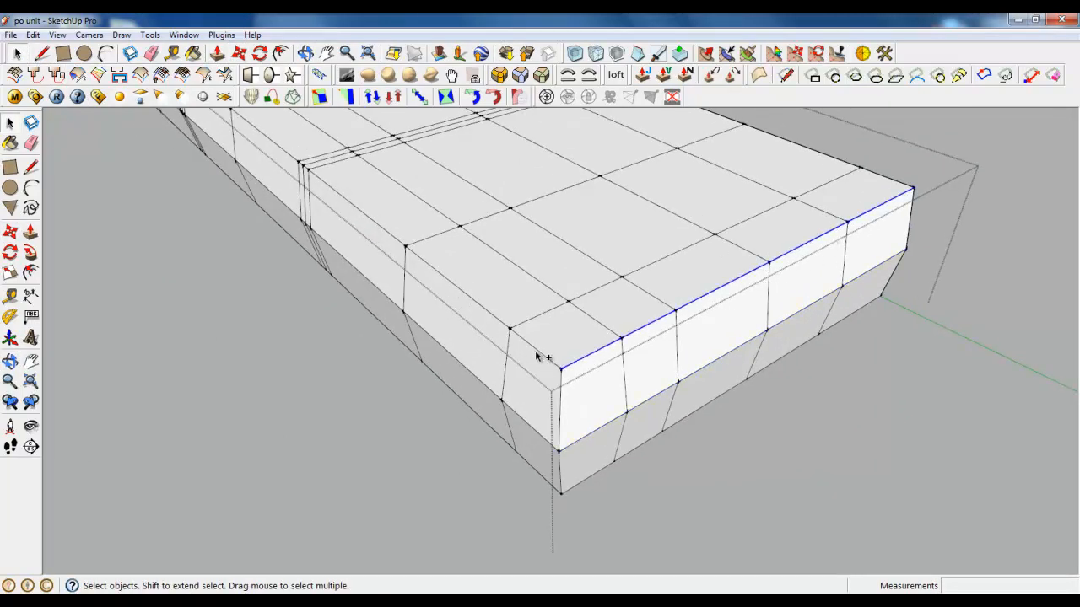
scroll(630, 322, "up", 3)
middle_click_drag(630, 322, 458, 175)
left_click_drag(592, 329, 638, 386)
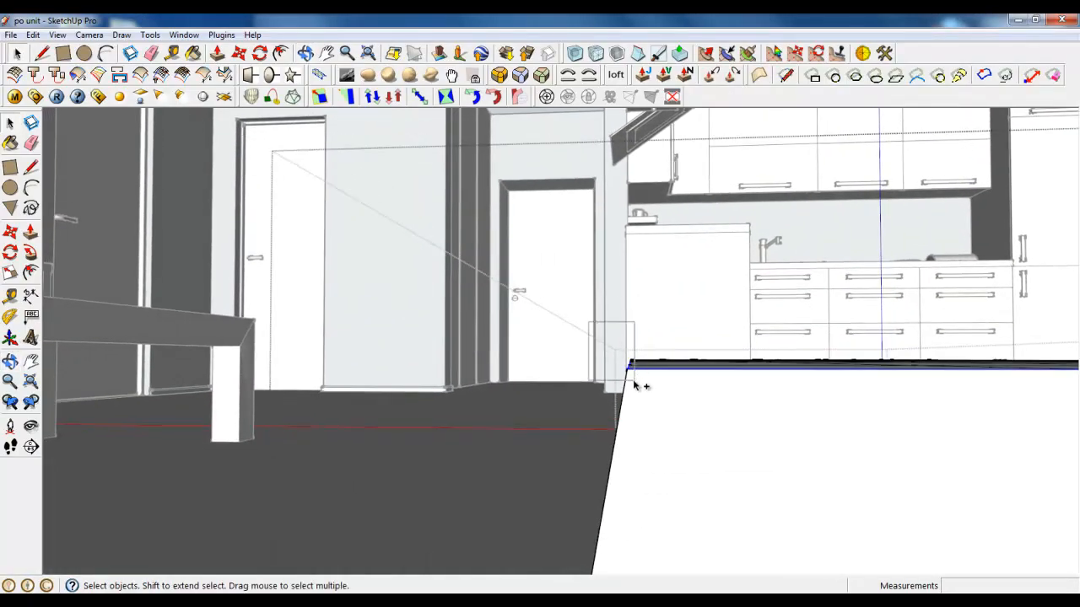
middle_click_drag(638, 381, 795, 438)
scroll(354, 299, "up", 4)
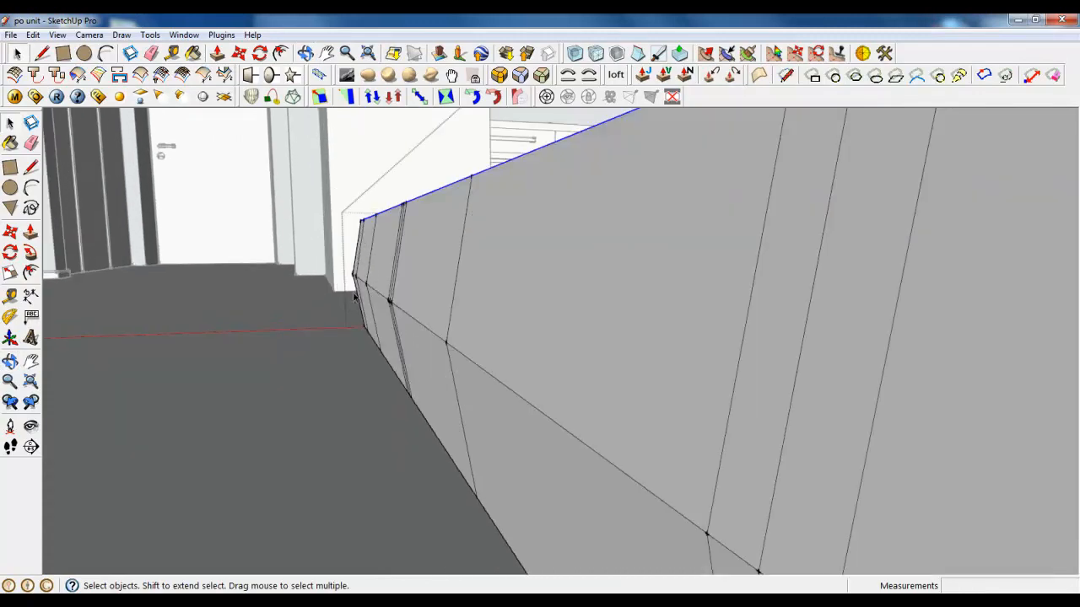
middle_click_drag(354, 296, 812, 346)
scroll(464, 202, "up", 5)
middle_click_drag(643, 285, 674, 398)
scroll(655, 354, "down", 3)
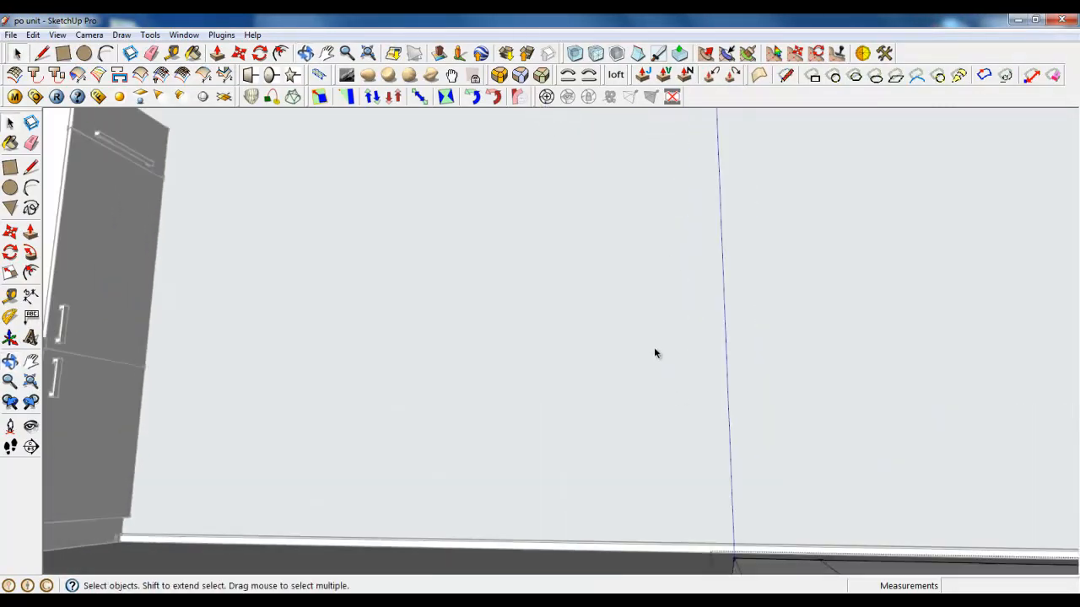
scroll(748, 549, "up", 2)
middle_click_drag(749, 549, 733, 525)
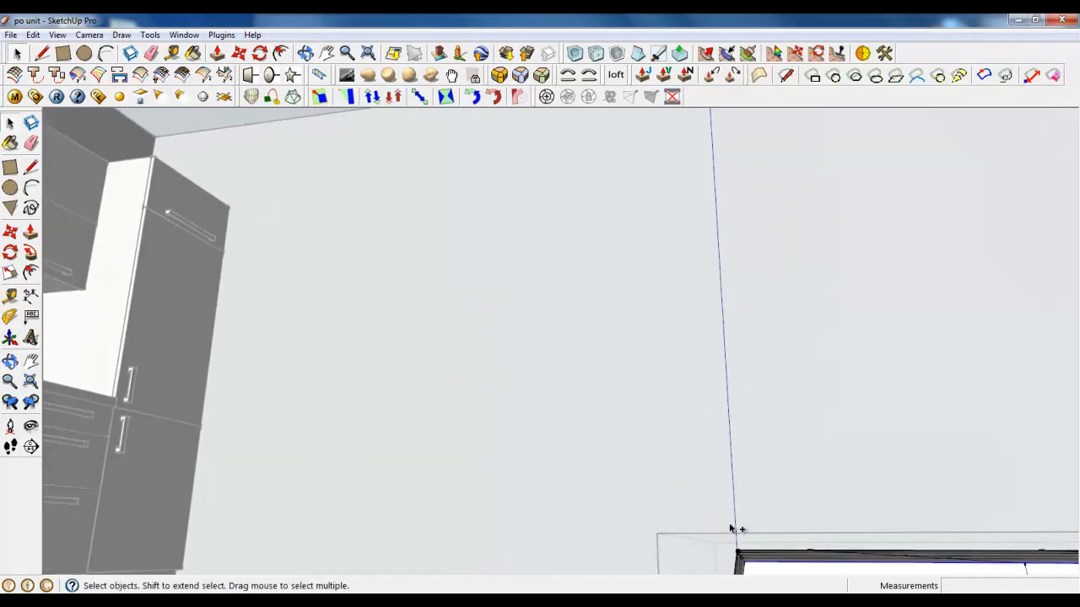
left_click_drag(712, 521, 755, 574, "ctrl")
scroll(576, 416, "down", 5)
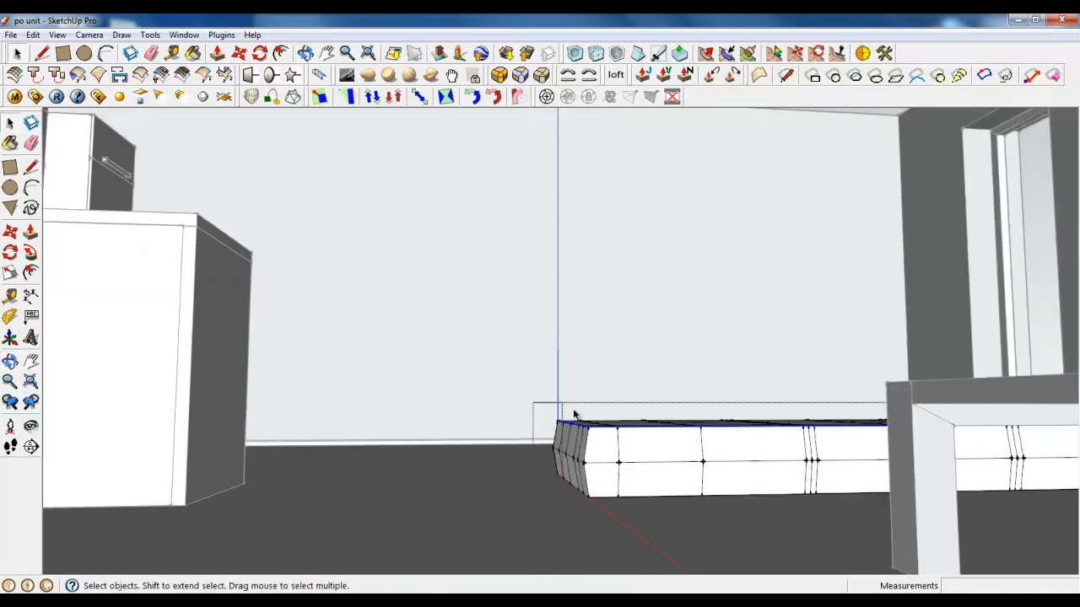
middle_click_drag(519, 448, 596, 489)
scroll(853, 513, "up", 4)
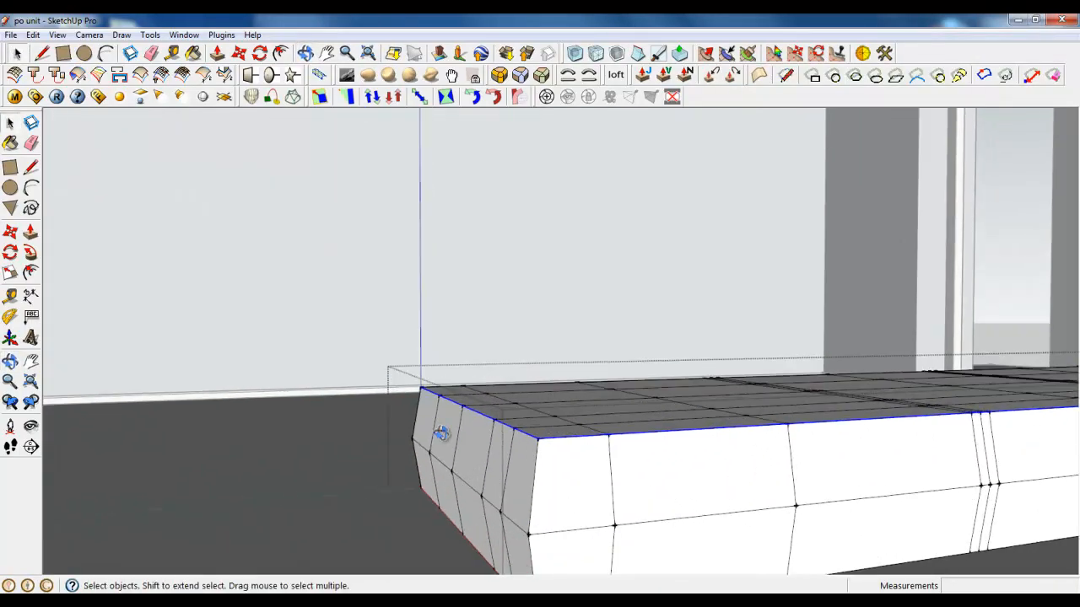
middle_click_drag(445, 434, 562, 426)
scroll(794, 530, "up", 3)
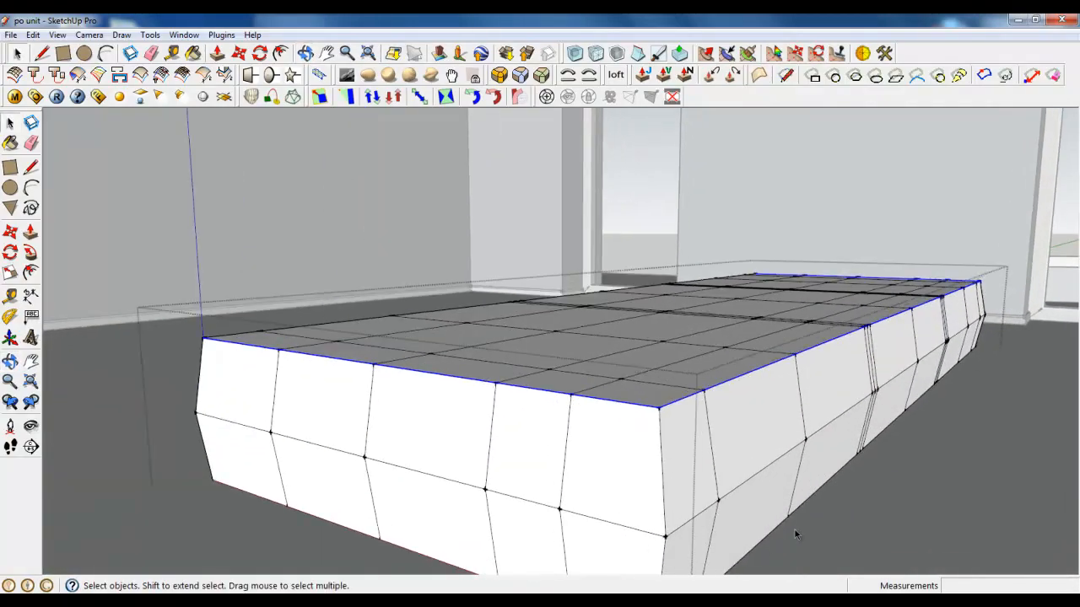
left_click(241, 53)
left_click(542, 305)
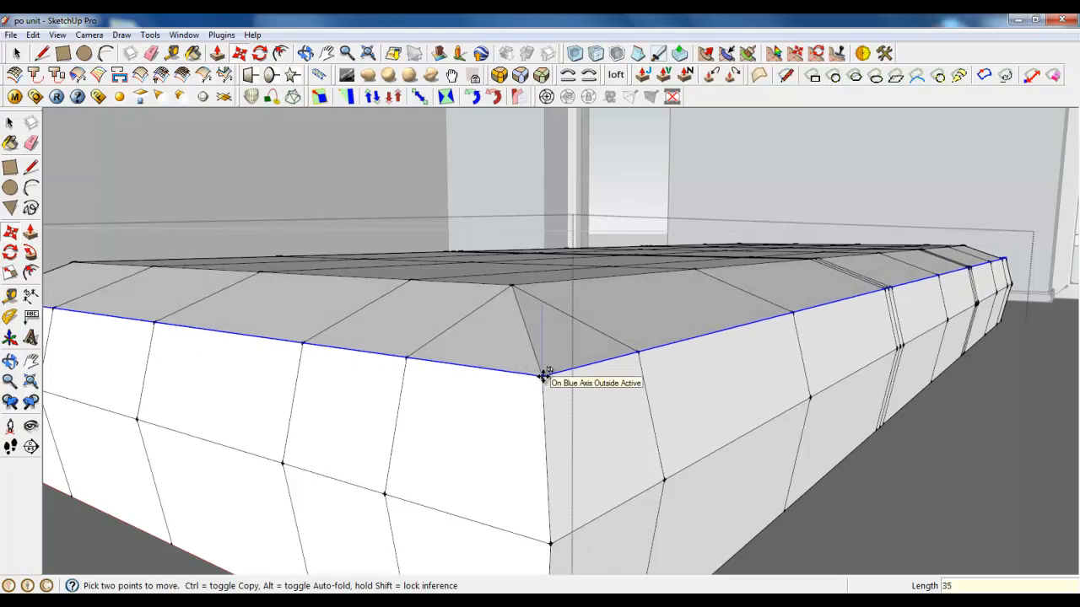
key("Return")
Step: Replace the diagonal edge on the sloped far front corner with a line from the top face's corner to the outer corner
scroll(543, 376, "down", 4)
scroll(841, 338, "up", 6)
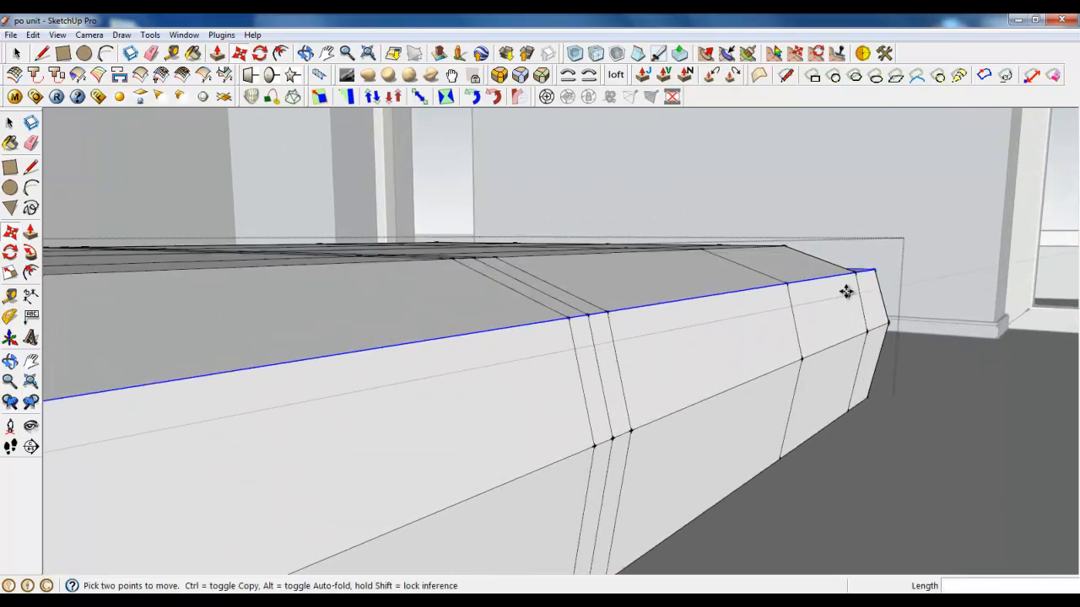
middle_click_drag(780, 313, 443, 352)
key("space")
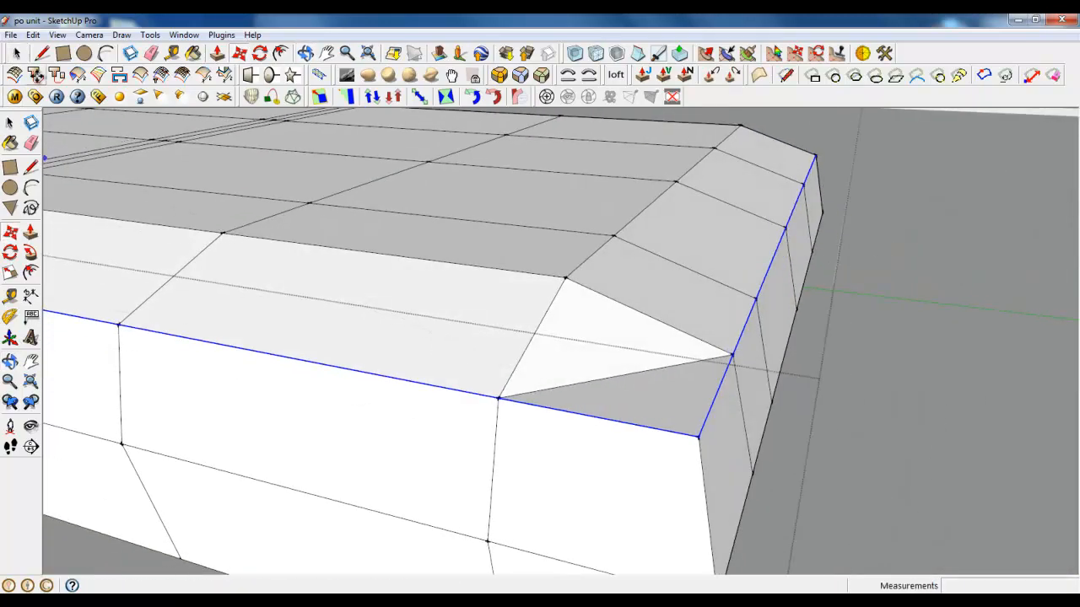
left_click(586, 384)
key("Delete")
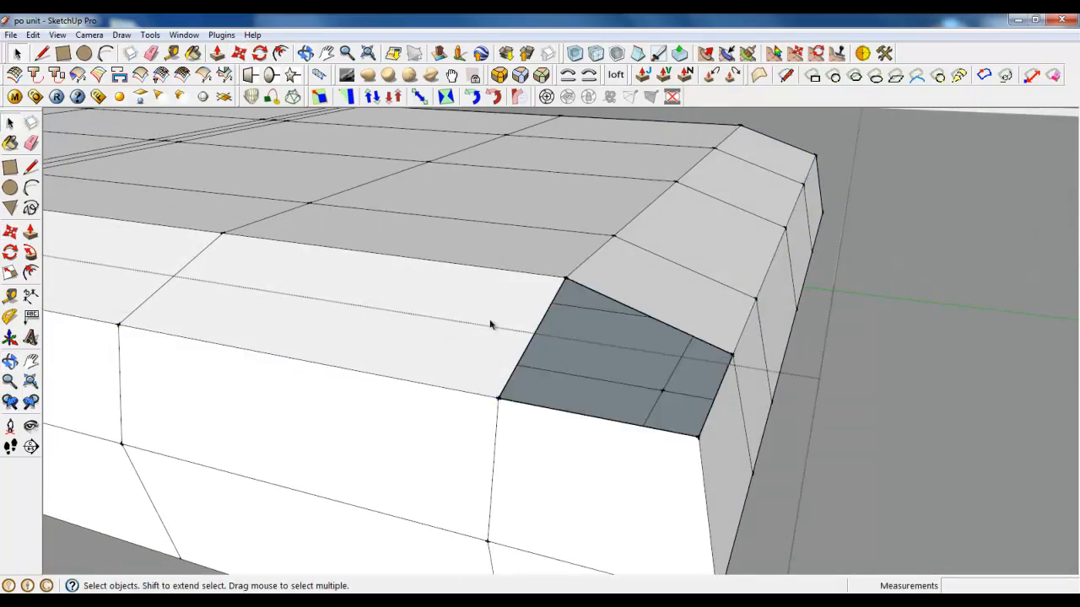
key("l")
left_click(565, 279)
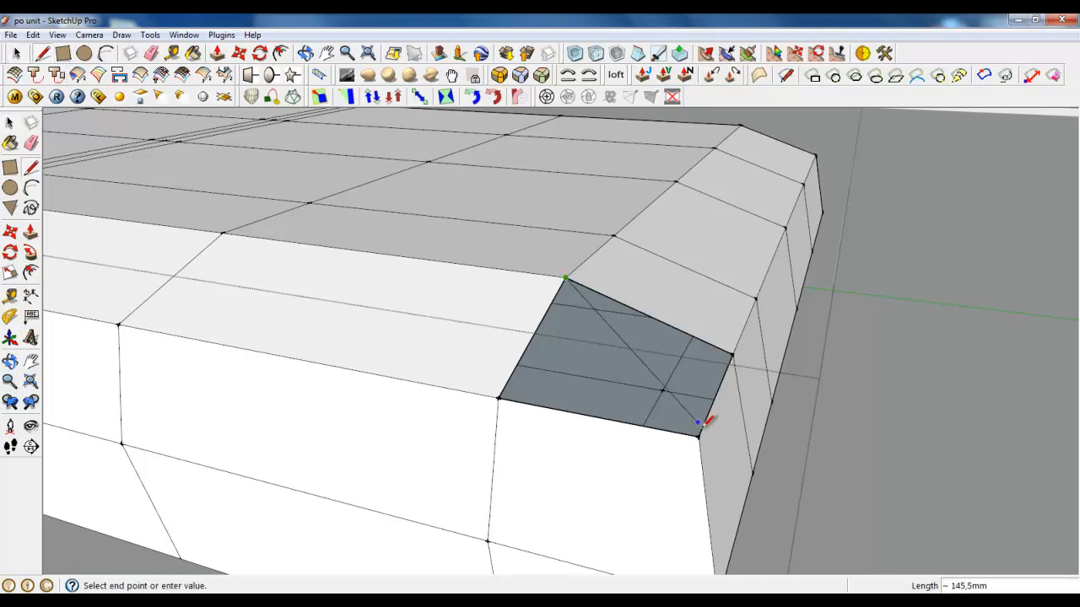
left_click(699, 436)
scroll(708, 422, "down", 2)
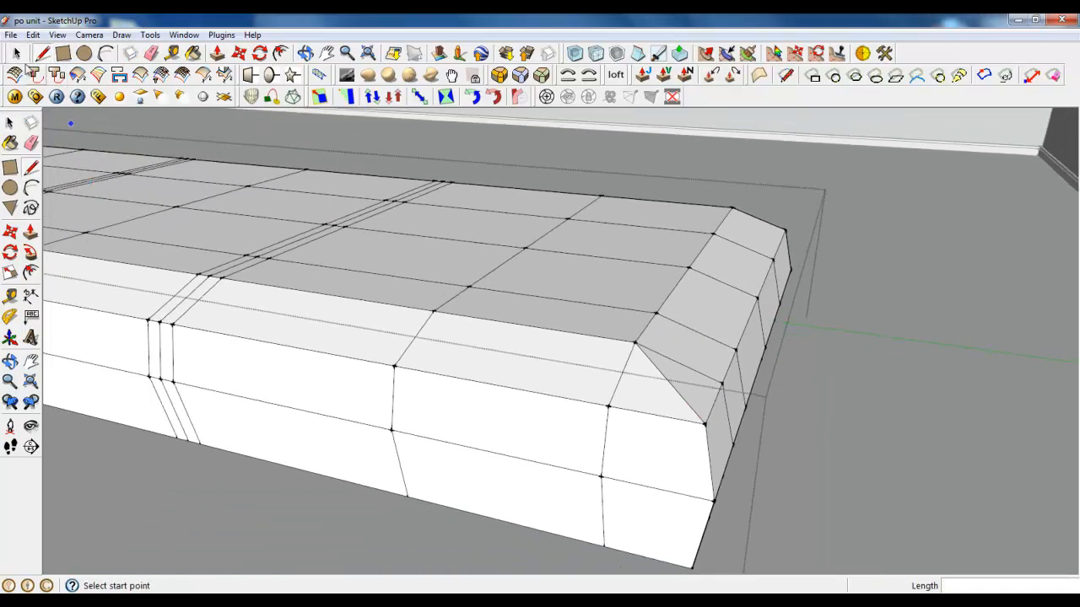
Step: Raise the middle line of both triple-line seams, across the top and down the coffee-table side, 2 mm along the blue axis
left_click(16, 53)
scroll(816, 343, "down", 3)
scroll(313, 344, "up", 1)
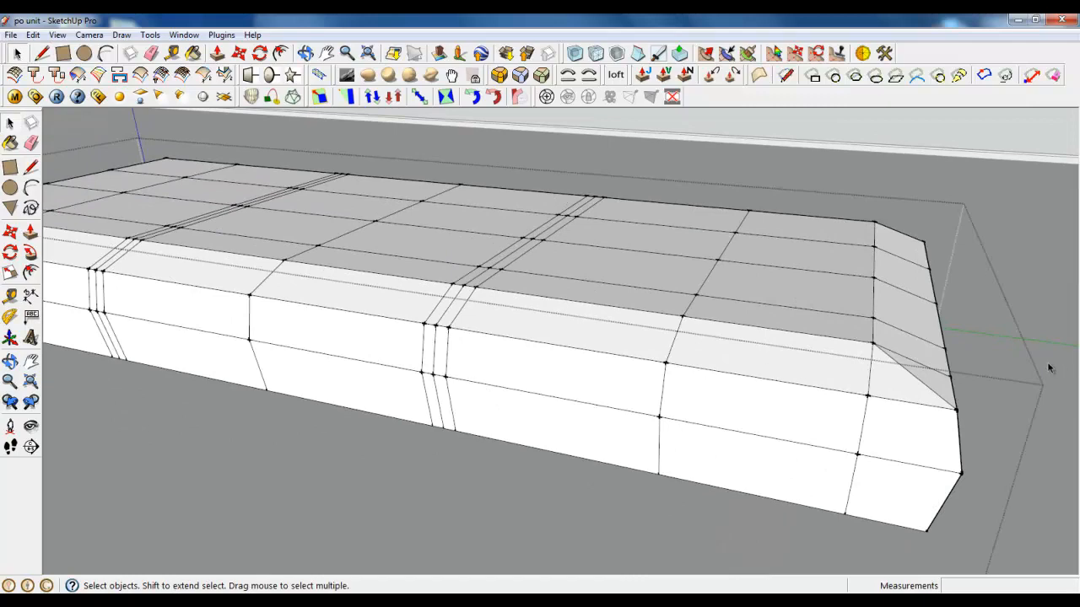
scroll(472, 391, "down", 3)
scroll(445, 386, "up", 4)
scroll(680, 174, "up", 4)
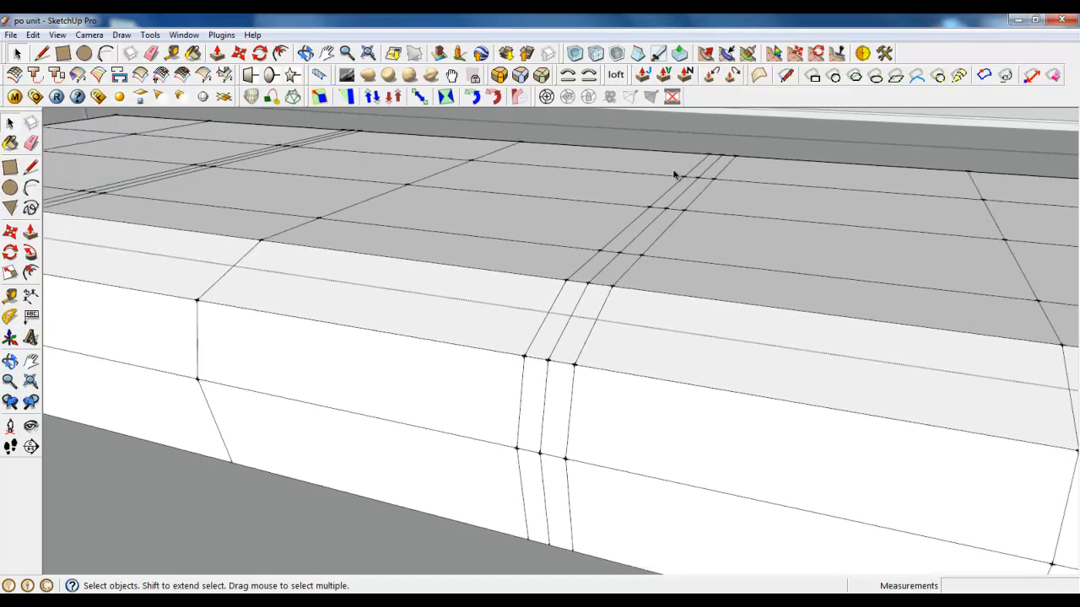
left_click(705, 186)
left_click(679, 207, "ctrl")
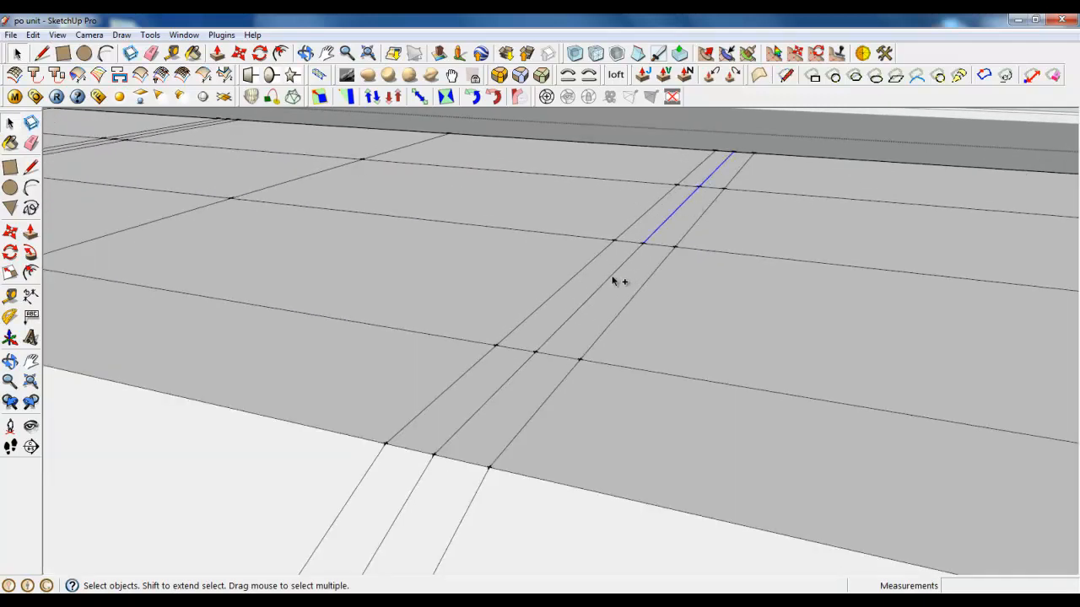
left_click(601, 286, "ctrl")
left_click(510, 388, "ctrl")
scroll(663, 237, "down", 2)
scroll(455, 414, "up", 1)
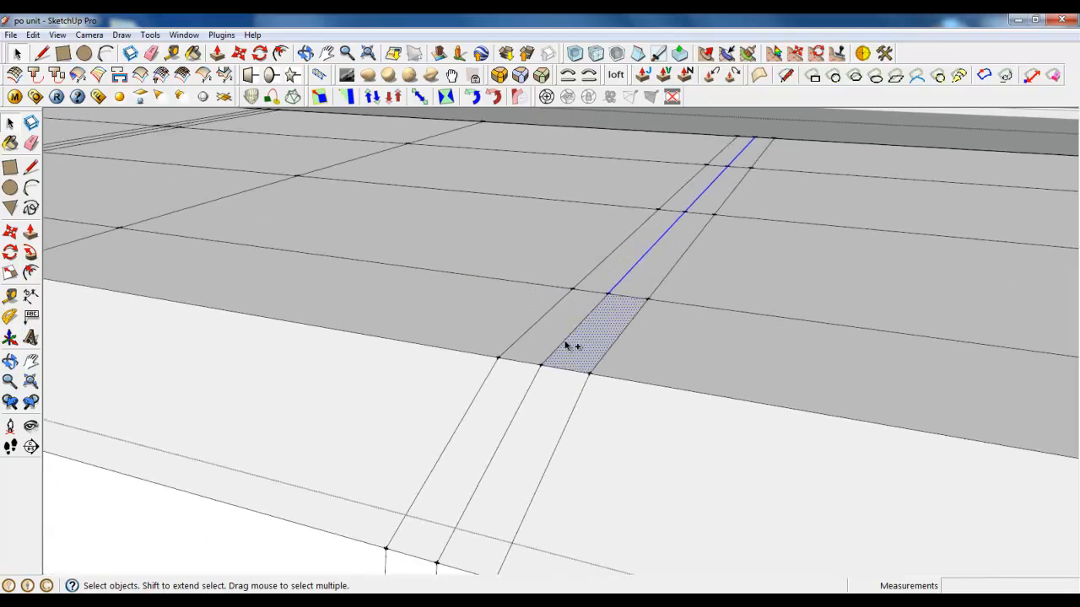
left_click(567, 341, "ctrl")
left_click(582, 340, "shift")
scroll(580, 340, "down", 2)
left_click(549, 362, "ctrl")
scroll(617, 215, "down", 2)
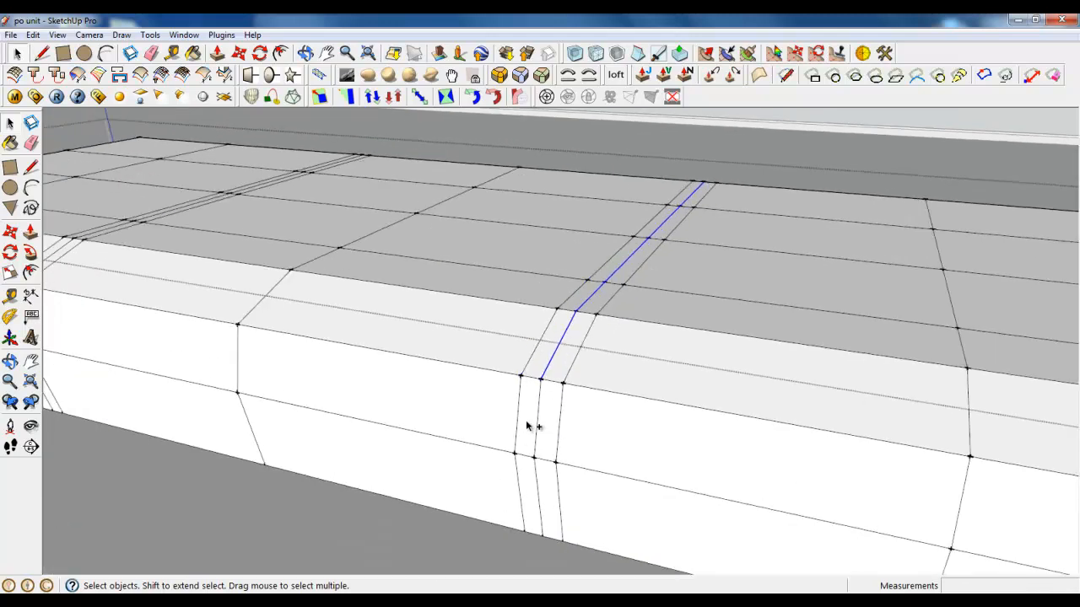
scroll(527, 426, "up", 1)
left_click(537, 419, "ctrl")
scroll(545, 455, "down", 1)
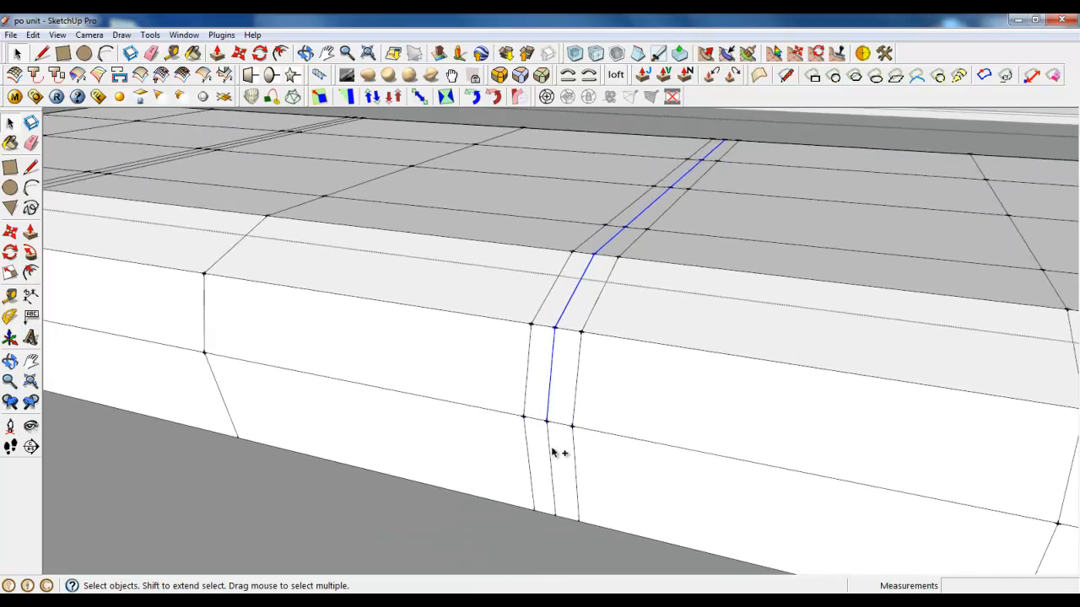
left_click(554, 454, "ctrl")
scroll(774, 487, "down", 3)
scroll(262, 384, "up", 2)
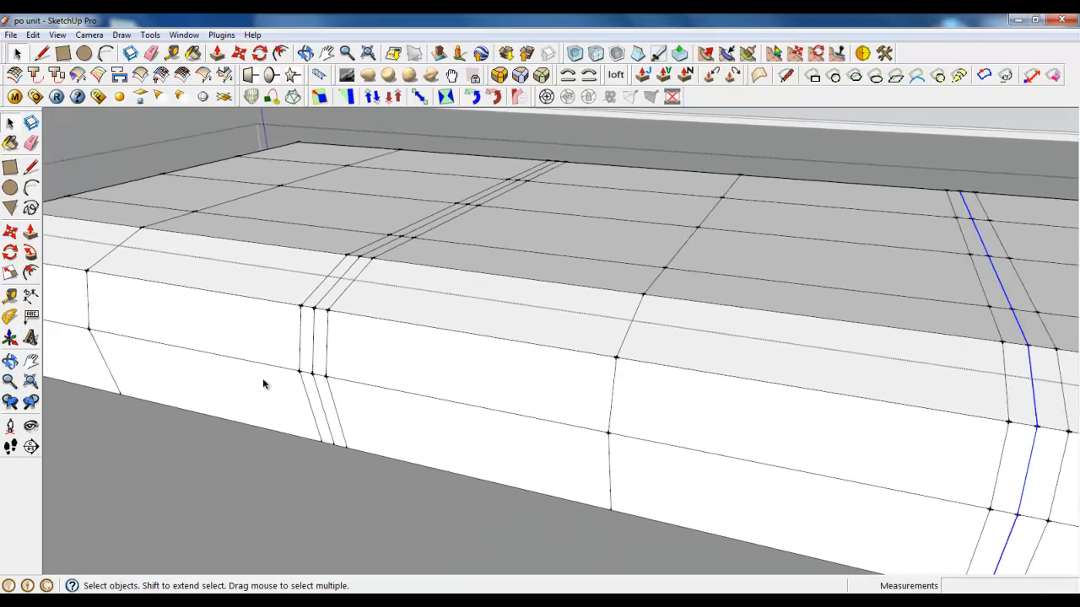
scroll(263, 384, "up", 1)
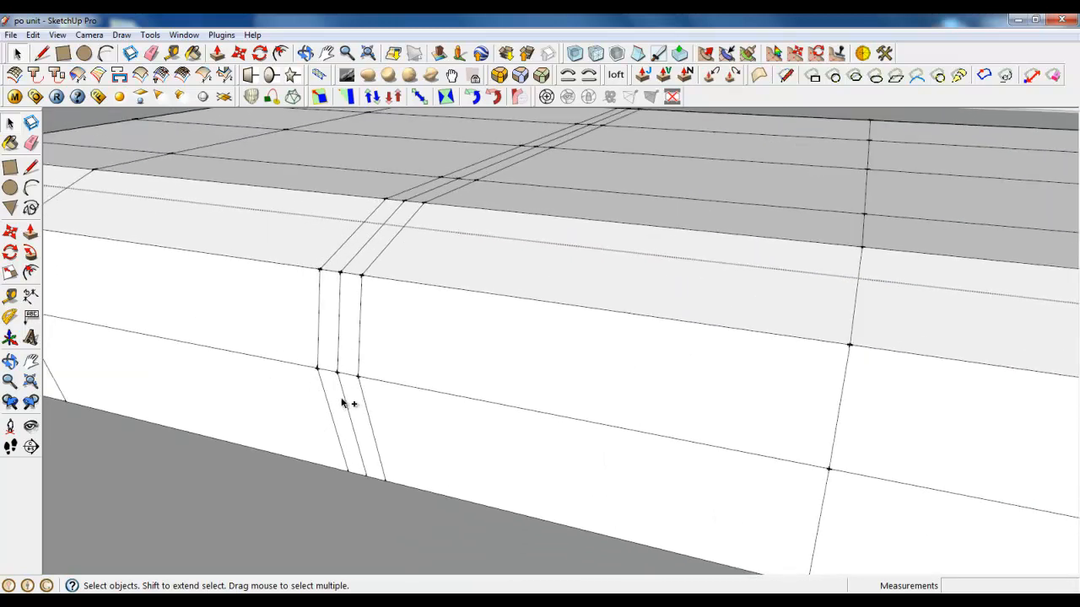
left_click(340, 338, "ctrl")
left_click(366, 247, "ctrl")
left_click(435, 190, "ctrl")
left_click(479, 172, "ctrl")
left_click(484, 166, "ctrl")
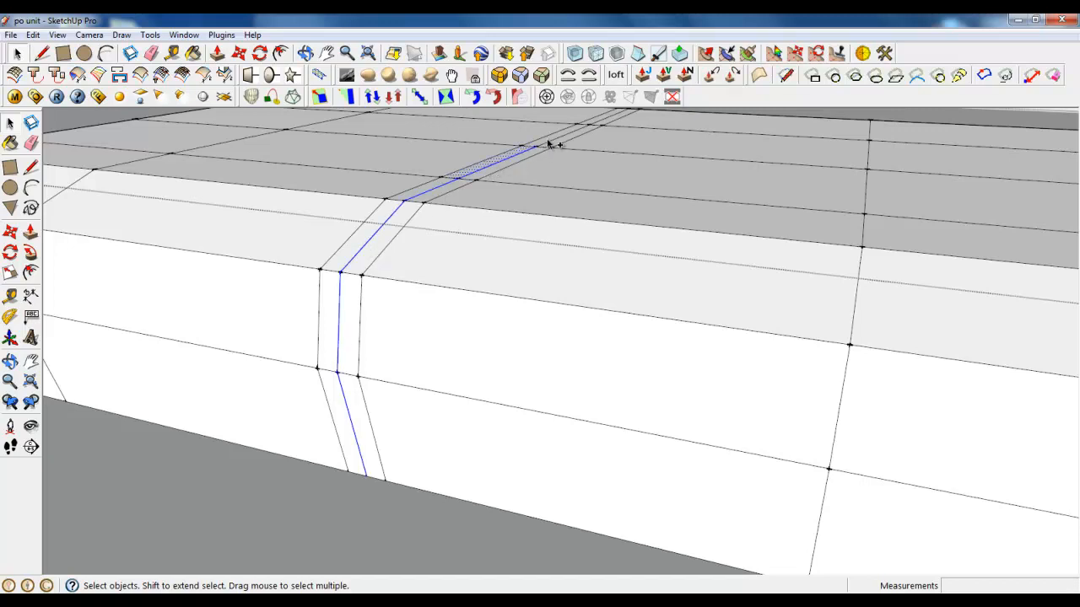
middle_click_drag(513, 174, 526, 318)
left_click(518, 341, "ctrl")
scroll(502, 286, "down", 3)
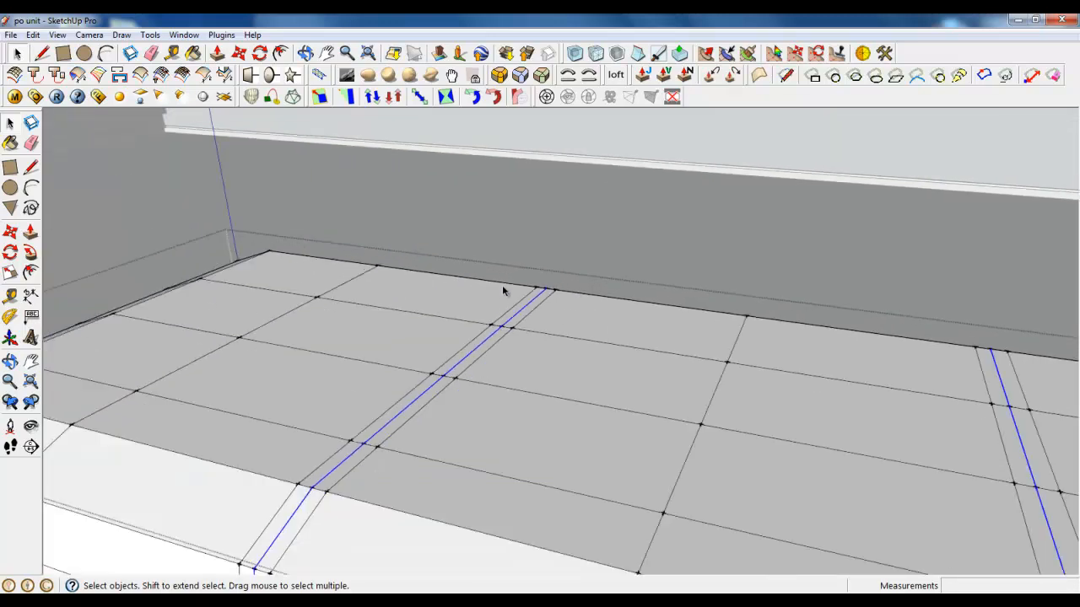
left_click(239, 53)
scroll(358, 475, "up", 1)
scroll(358, 480, "up", 2)
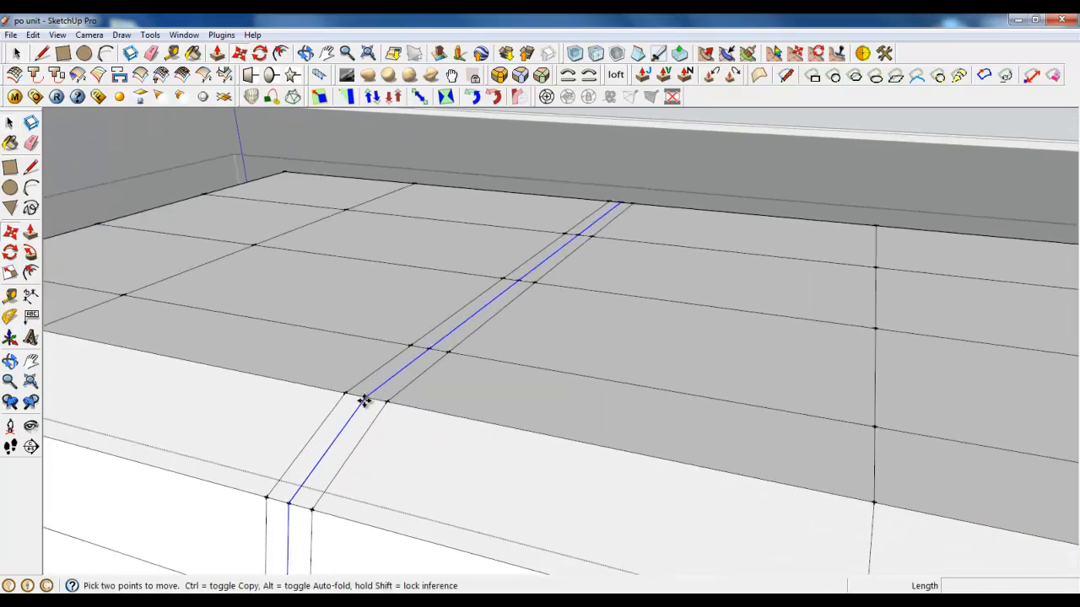
left_click(366, 398)
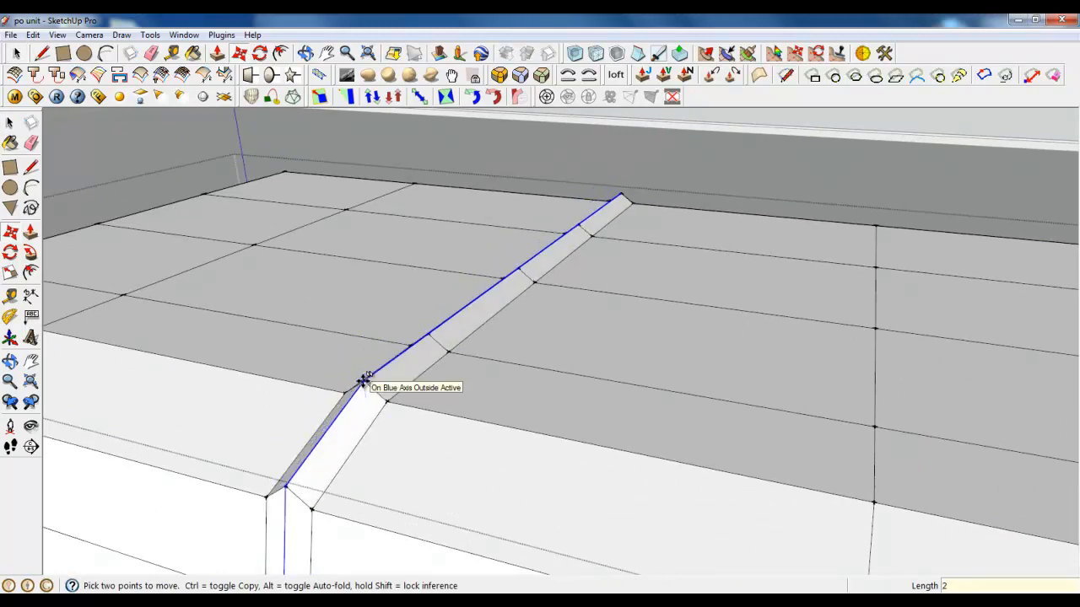
key("Return")
Step: Move the middle seam segments below mid-height on the coffee-table side 3 mm outward along the red axis, for both seams
scroll(373, 299, "down", 2)
left_click(16, 53)
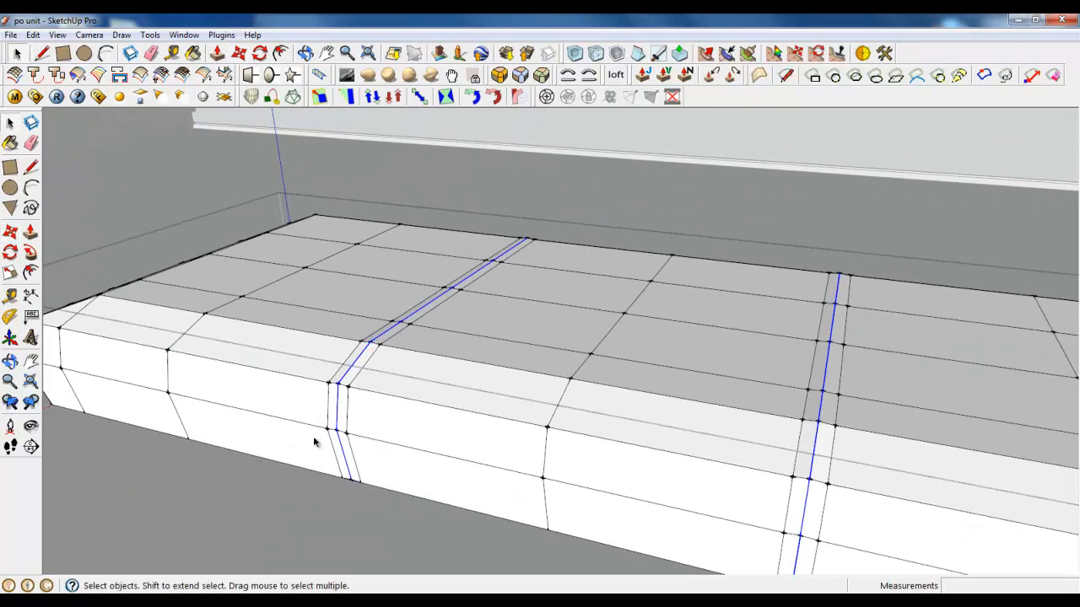
left_click(346, 469)
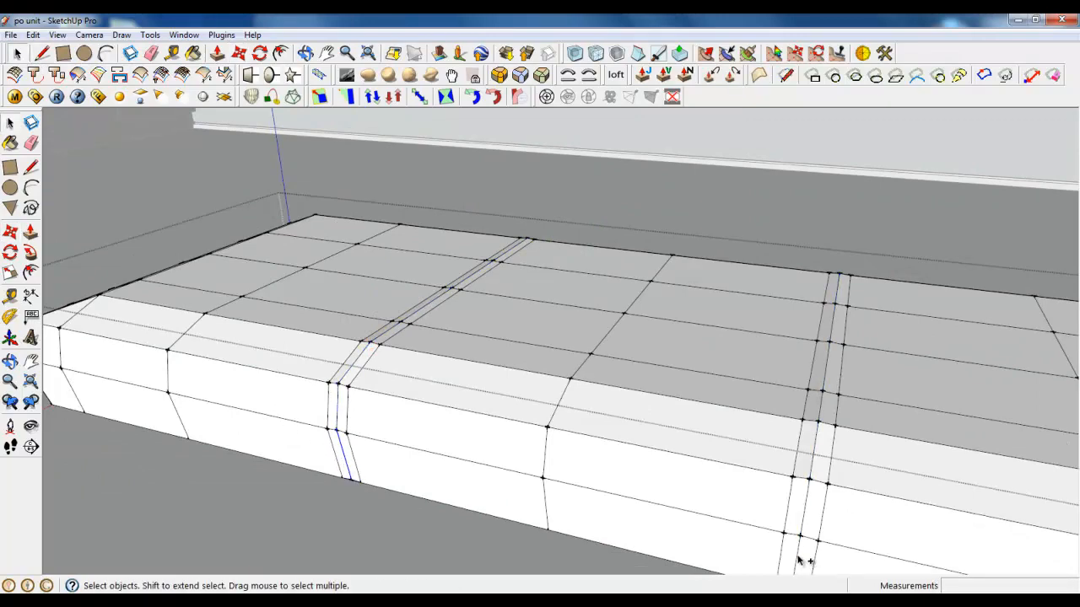
middle_click_drag(798, 558, 405, 292)
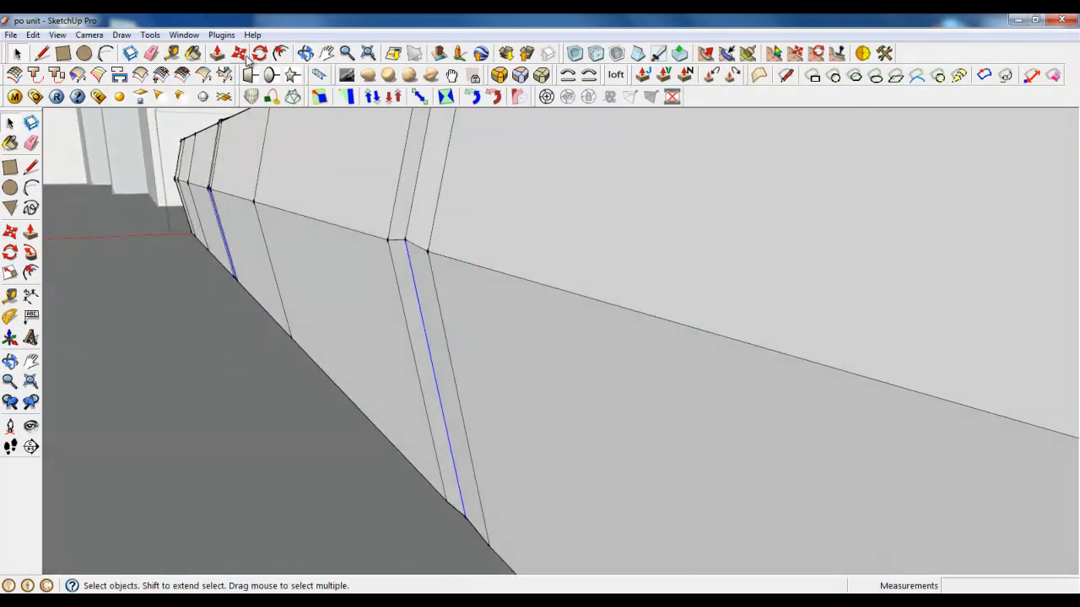
key("m")
left_click(420, 301)
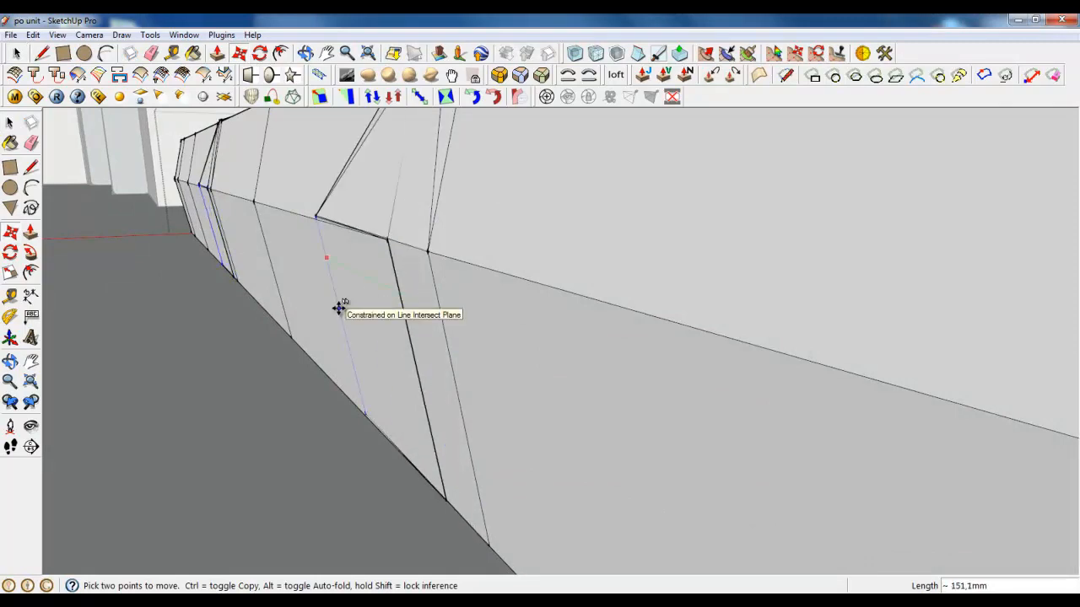
middle_click_drag(199, 432, 292, 423)
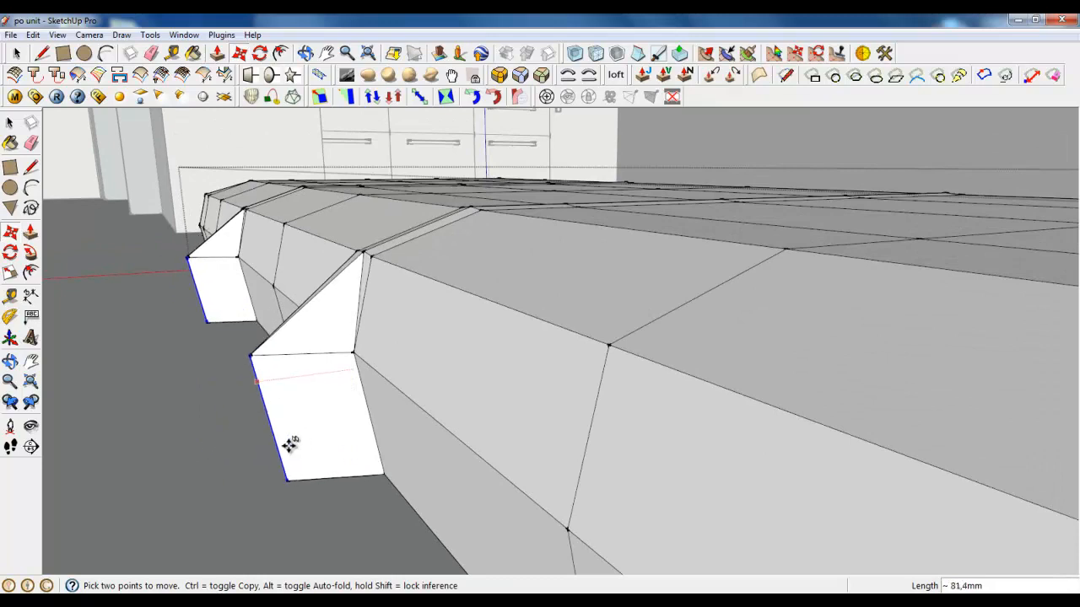
type("1")
key("Return")
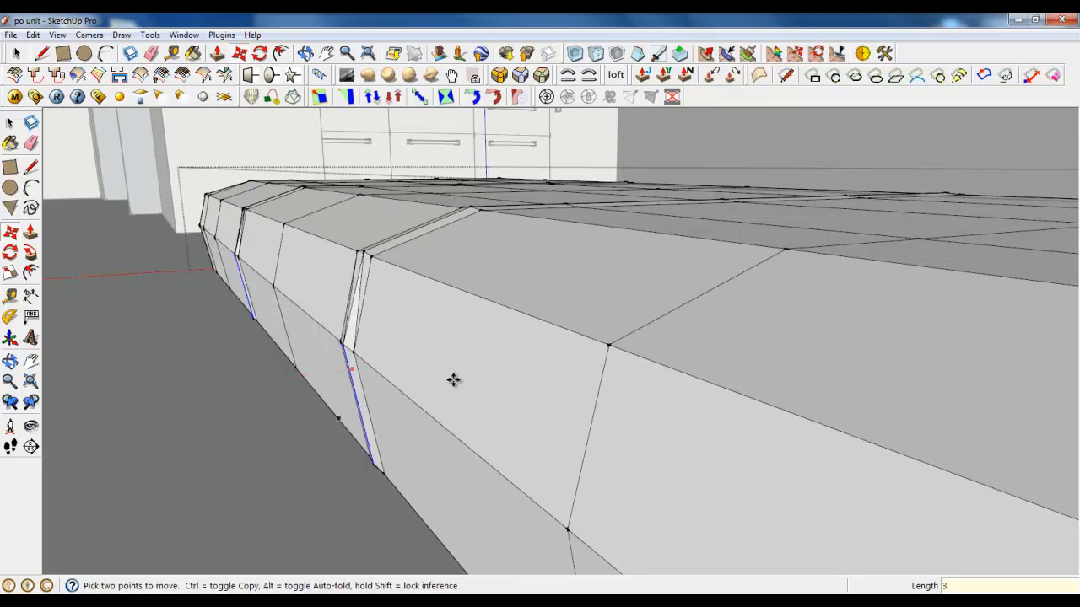
Step: Select the sofa base's entire mesh and run the subdivision smoothing command on it
middle_click_drag(451, 378, 348, 330)
left_click(16, 53)
middle_click_drag(431, 325, 210, 203)
left_click_drag(160, 148, 1010, 542)
scroll(610, 364, "up", 2)
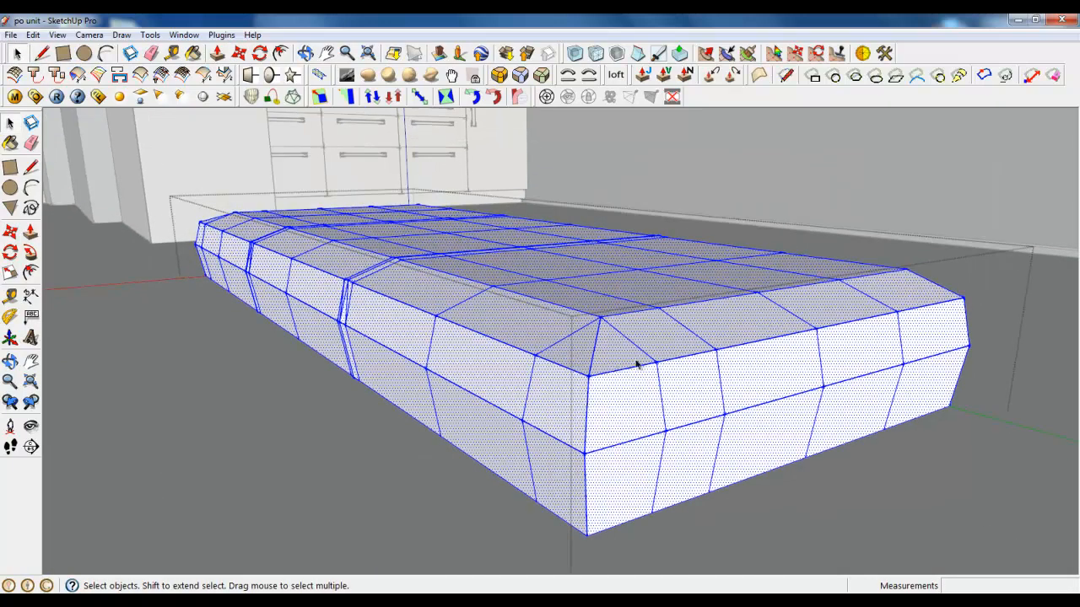
left_click(598, 55)
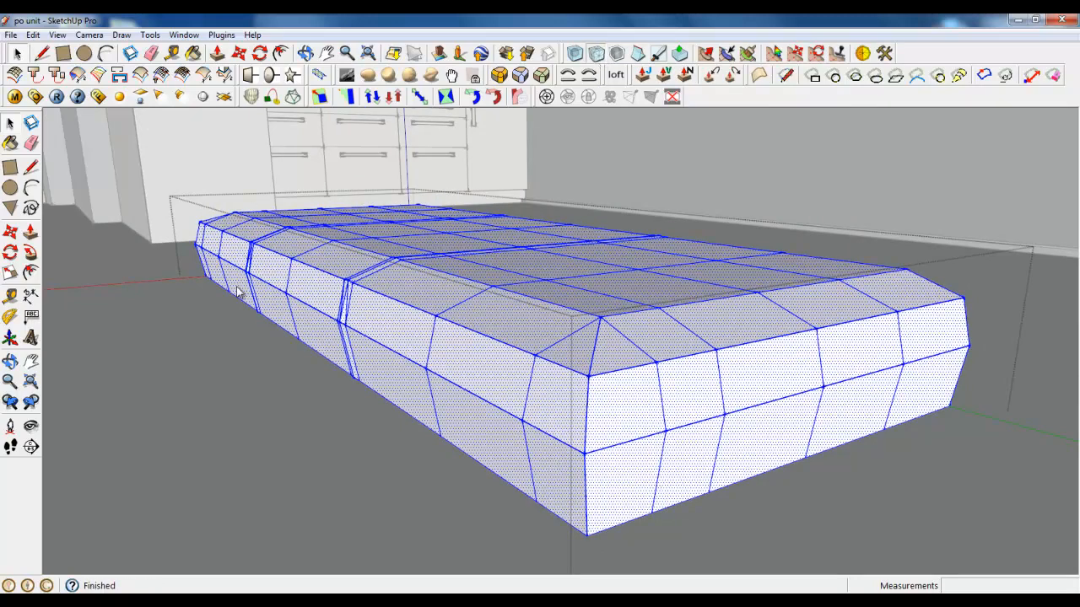
Step: Unsoften all edges of the sofa base mesh with the soften angle at 0 degrees and coplanar softening off
left_click(516, 501)
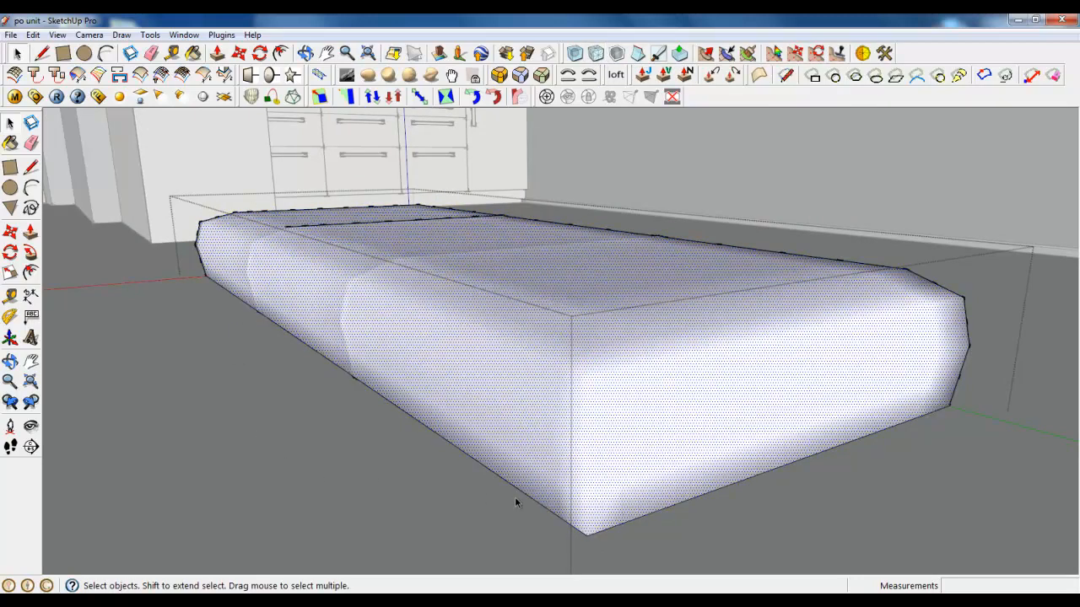
right_click(388, 314)
left_click(385, 280)
left_click(387, 281)
scroll(602, 404, "up", 1)
right_click(540, 327)
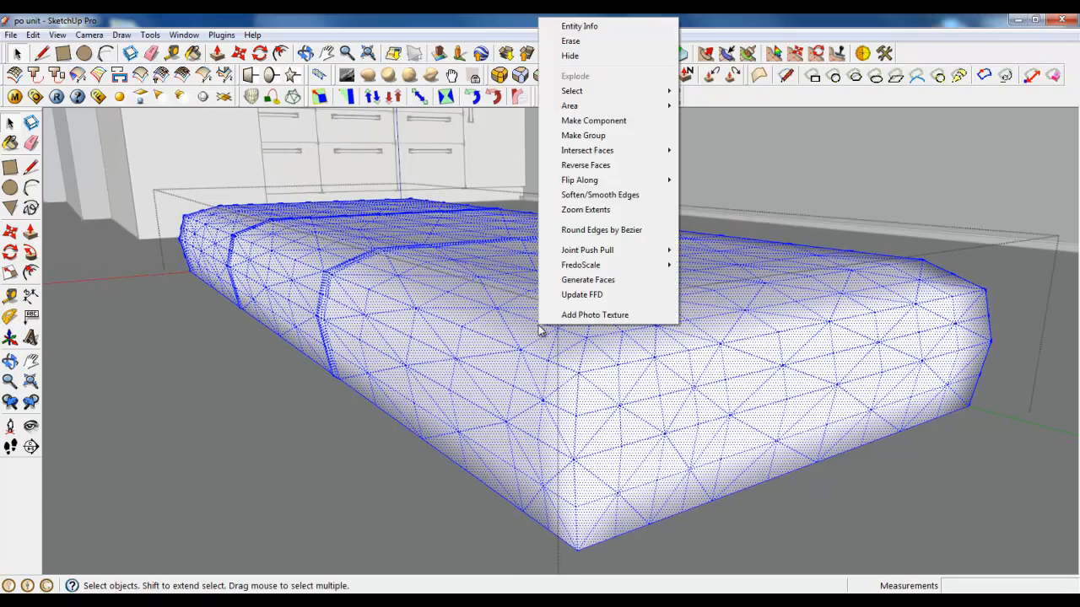
left_click(588, 194)
mouse_move(52, 213)
left_mouse_down()
mouse_move(70, 215)
mouse_move(50, 217)
left_mouse_up()
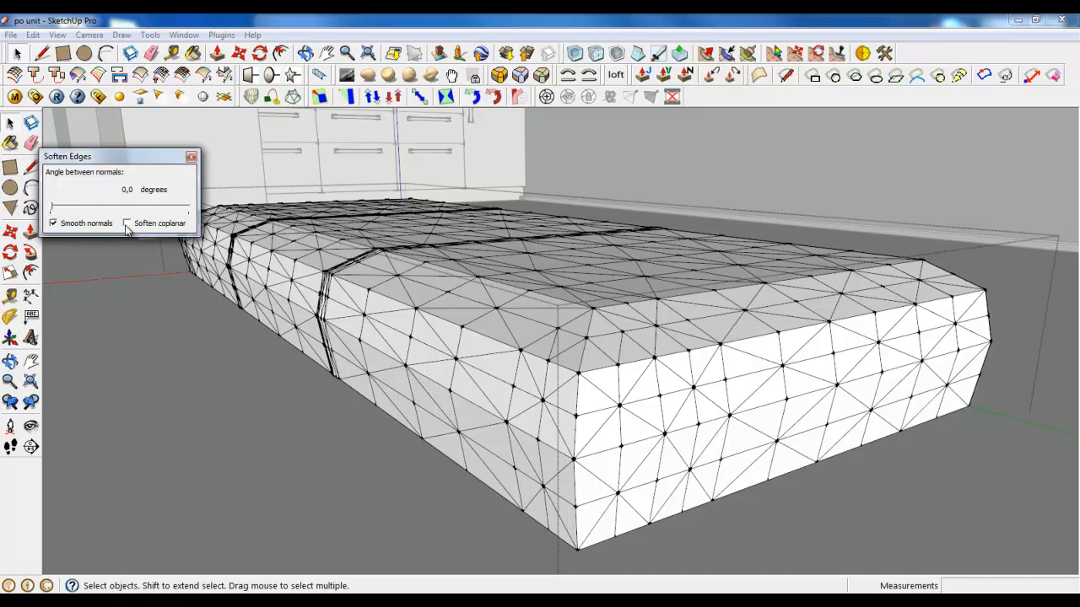
left_click(190, 157)
Step: Try Subdivide and Smooth on the sofa base mesh with 1 and 2 iterations
middle_click_drag(602, 448, 761, 453)
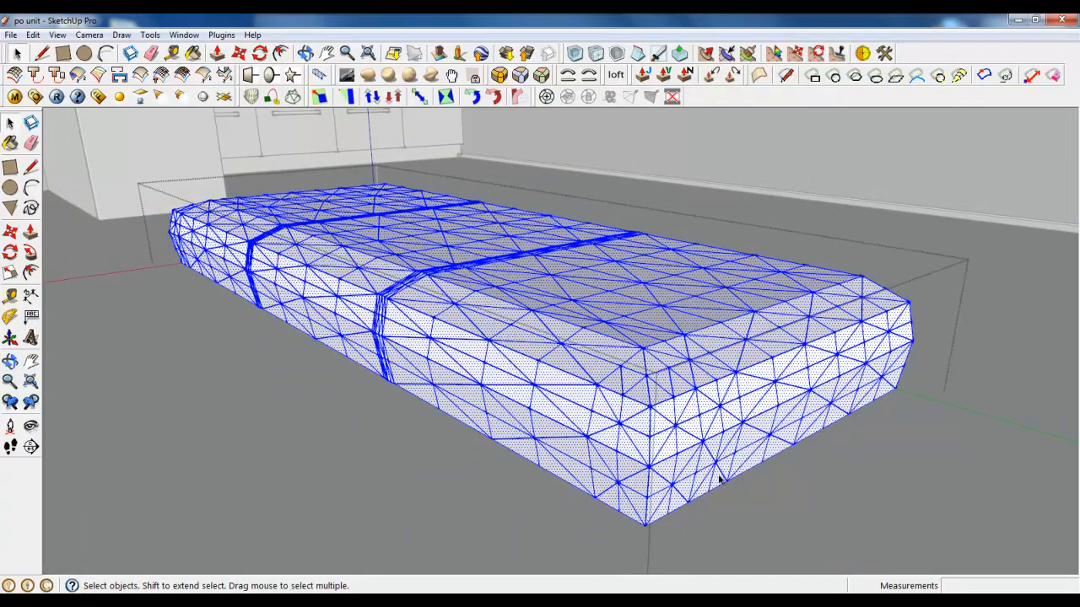
middle_click_drag(654, 439, 572, 165)
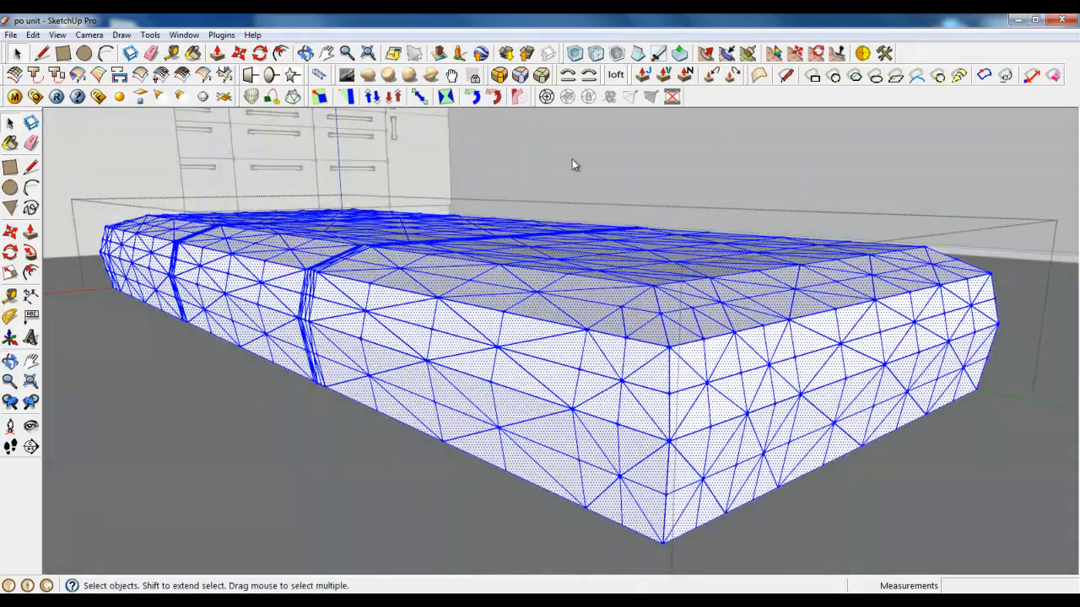
left_click(576, 54)
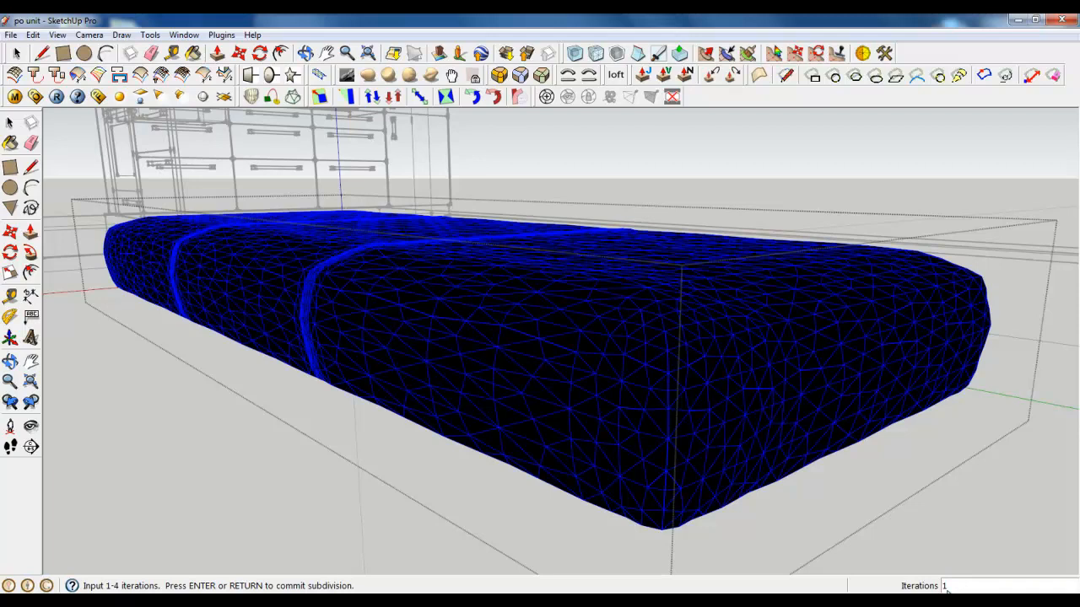
key("Return")
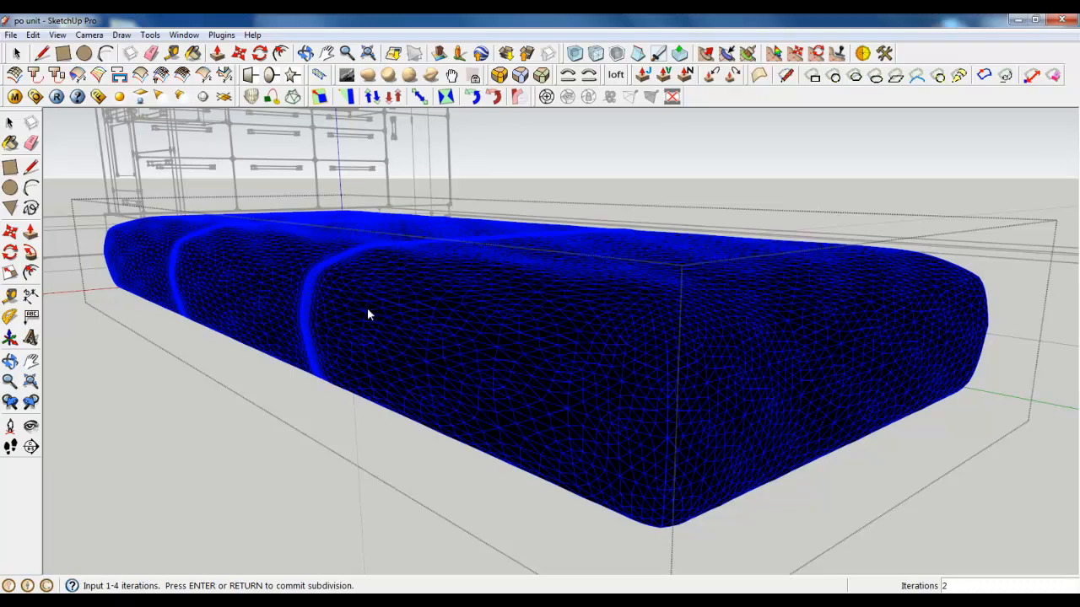
key("Escape")
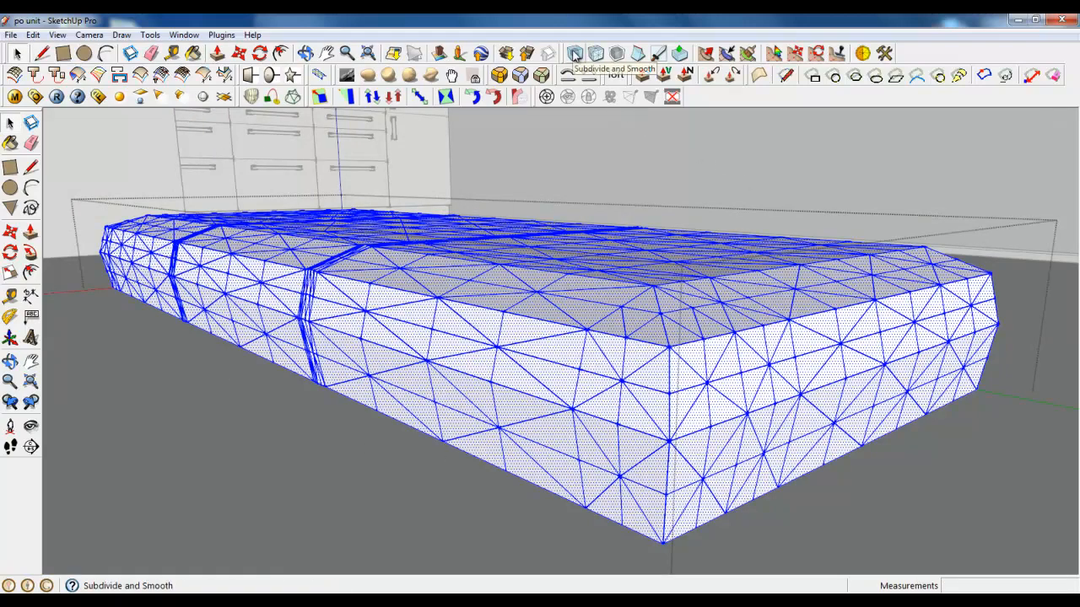
Step: Leave the sofa base group and draw a floor rectangle about 1816 by 153 mm along its back edge, away from the coffee table
middle_click_drag(611, 225, 894, 338)
scroll(588, 327, "down", 5)
scroll(689, 281, "up", 3)
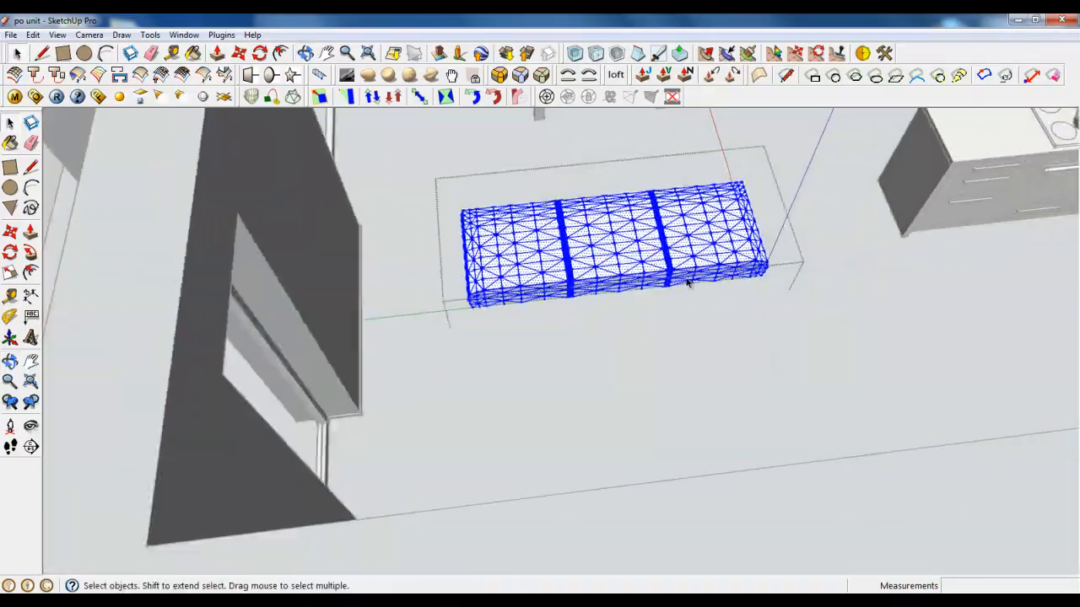
middle_click_drag(684, 282, 596, 287)
key("r")
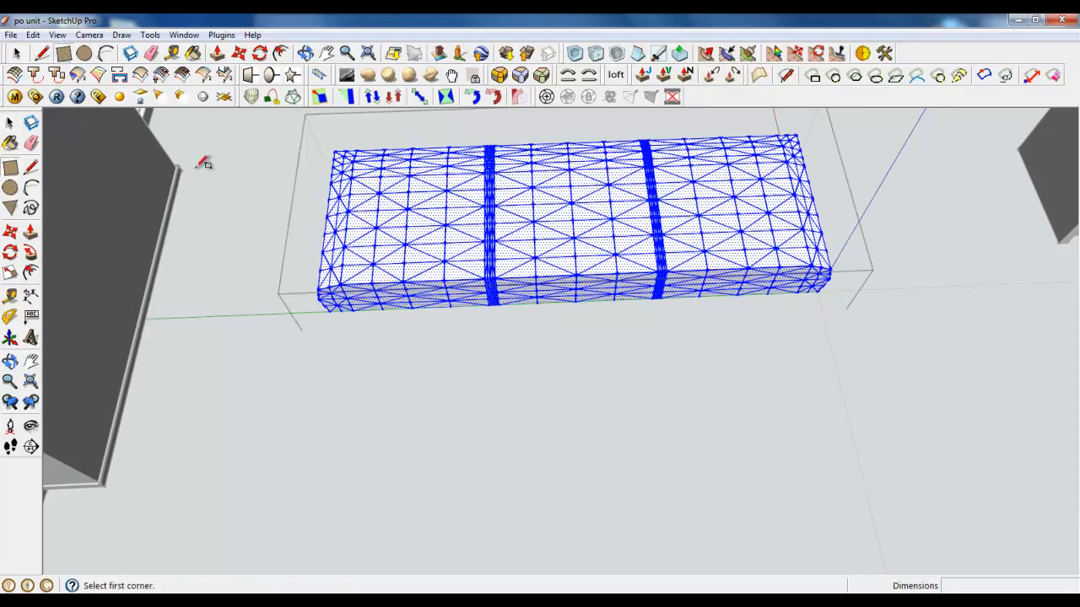
scroll(373, 344, "up", 3)
right_click(360, 348)
left_click(371, 366)
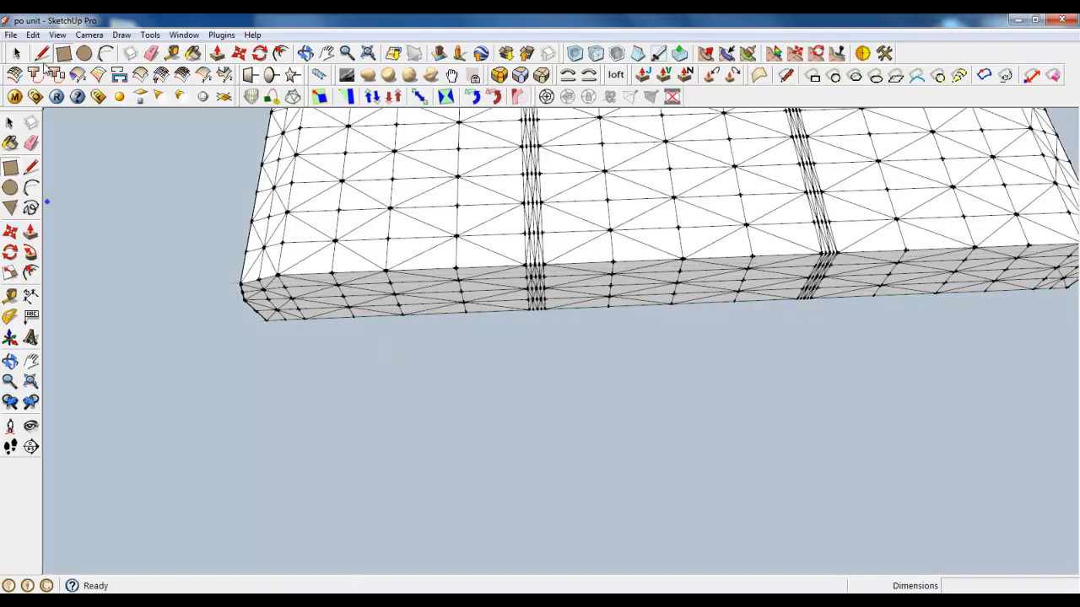
left_click(367, 313)
scroll(164, 391, "down", 5)
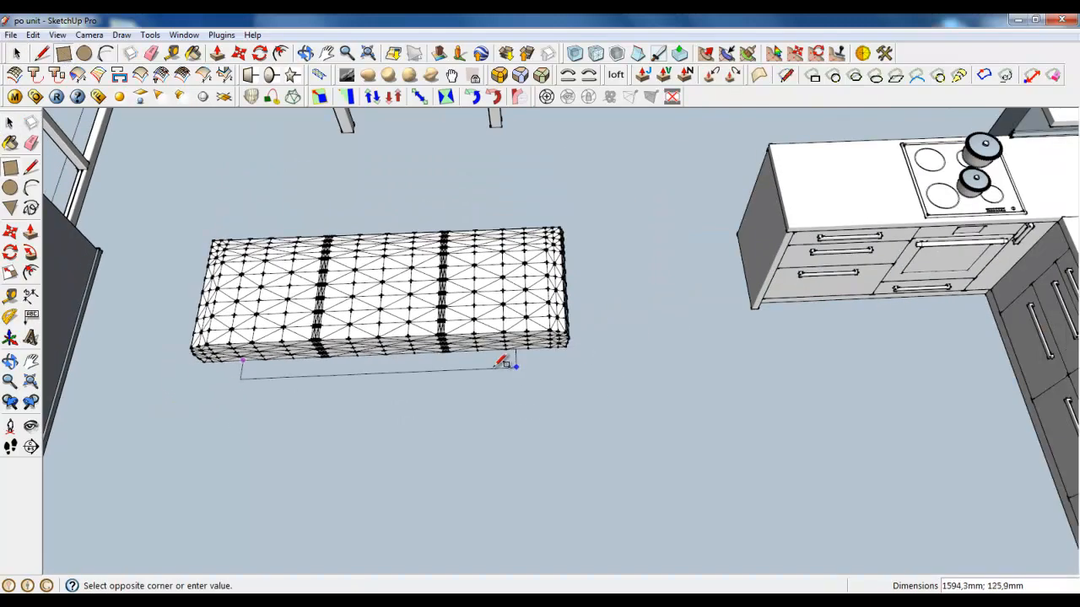
scroll(506, 362, "up", 6)
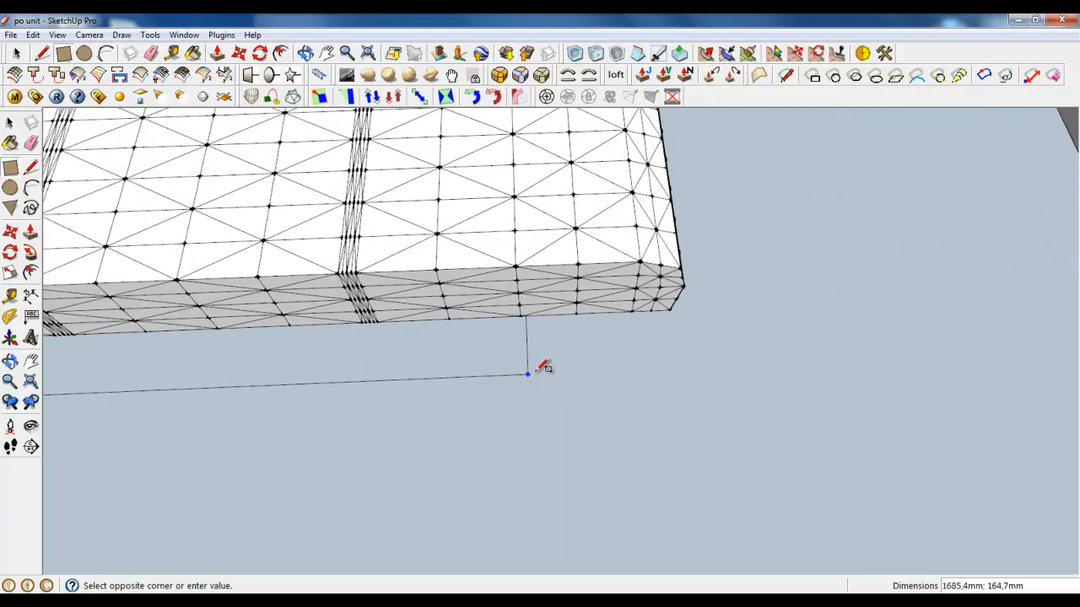
left_click(580, 367)
Step: Make the rectangle behind the sofa base a group and open that group for editing
left_click(16, 53)
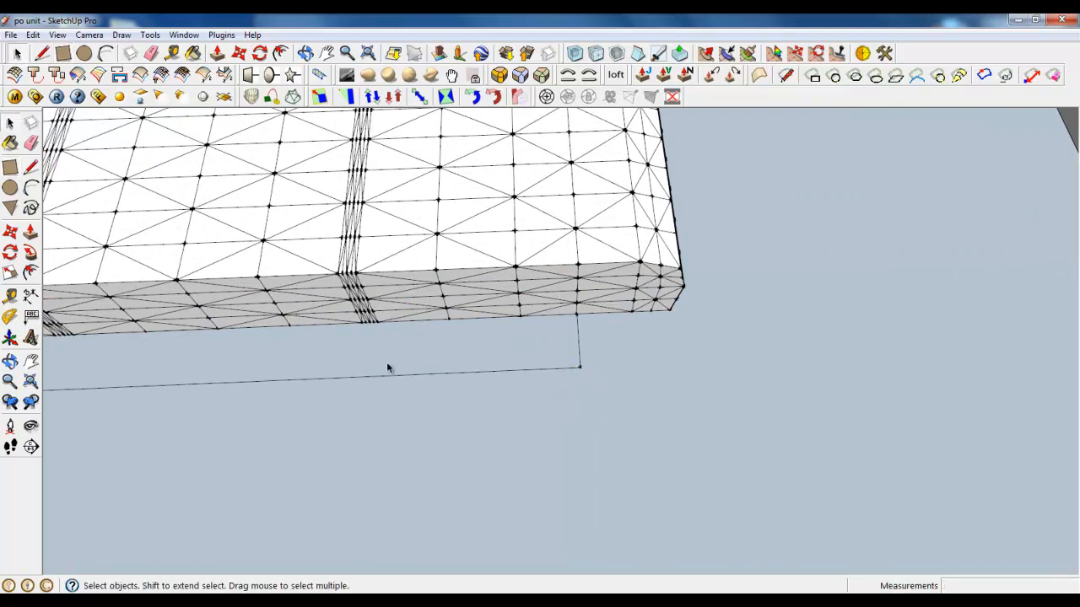
left_click(388, 366)
right_click(388, 371)
left_click(433, 175)
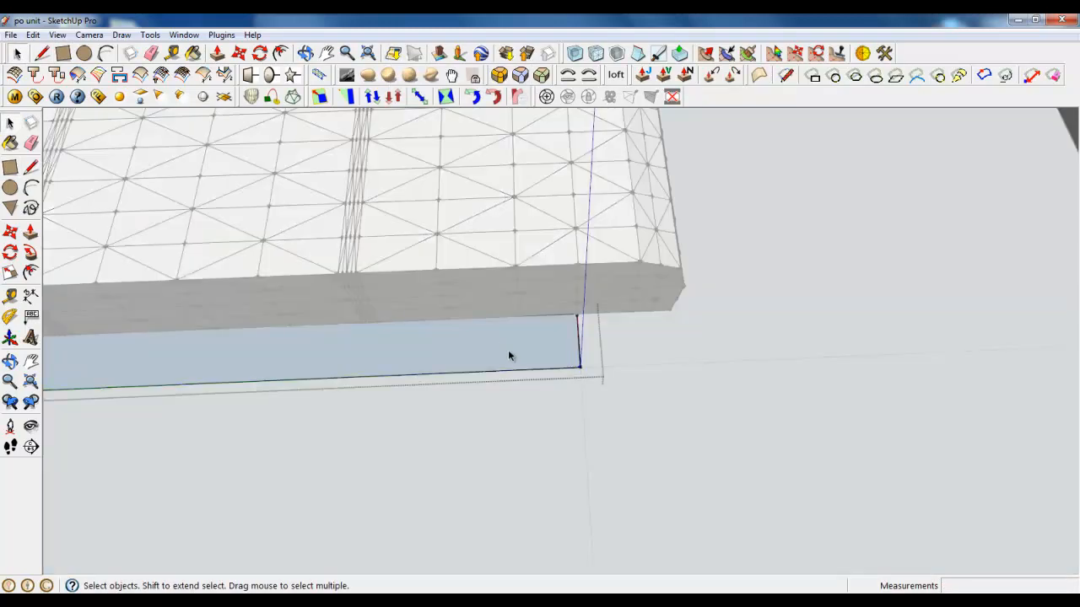
Step: Extrude the backrest rectangle upward 450 mm with Push/Pull
middle_click_drag(509, 357, 315, 364)
scroll(315, 363, "up", 4)
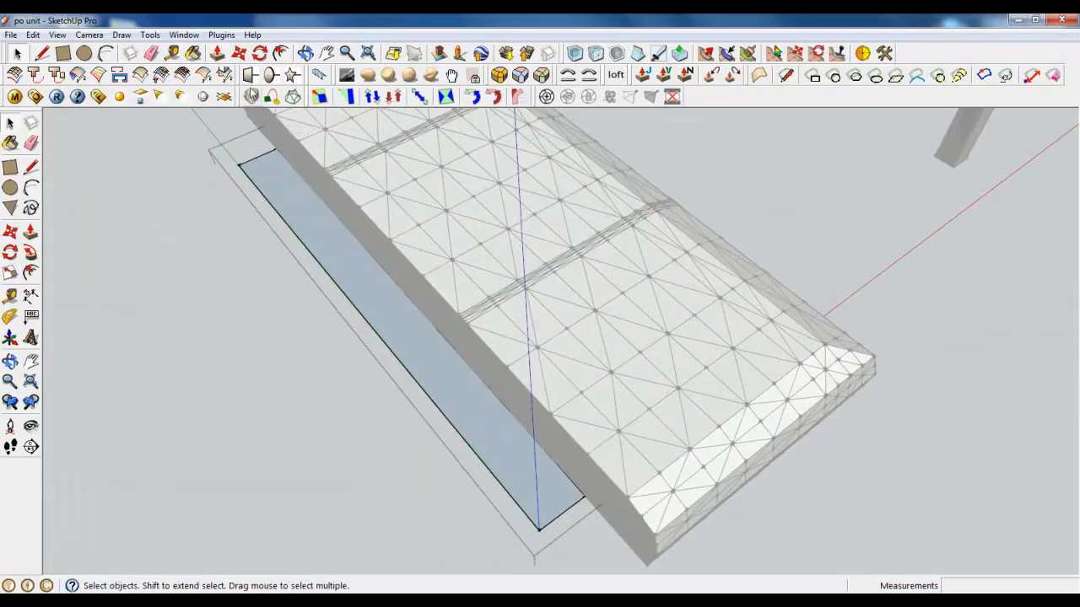
left_click(217, 52)
left_click_drag(373, 301, 368, 214)
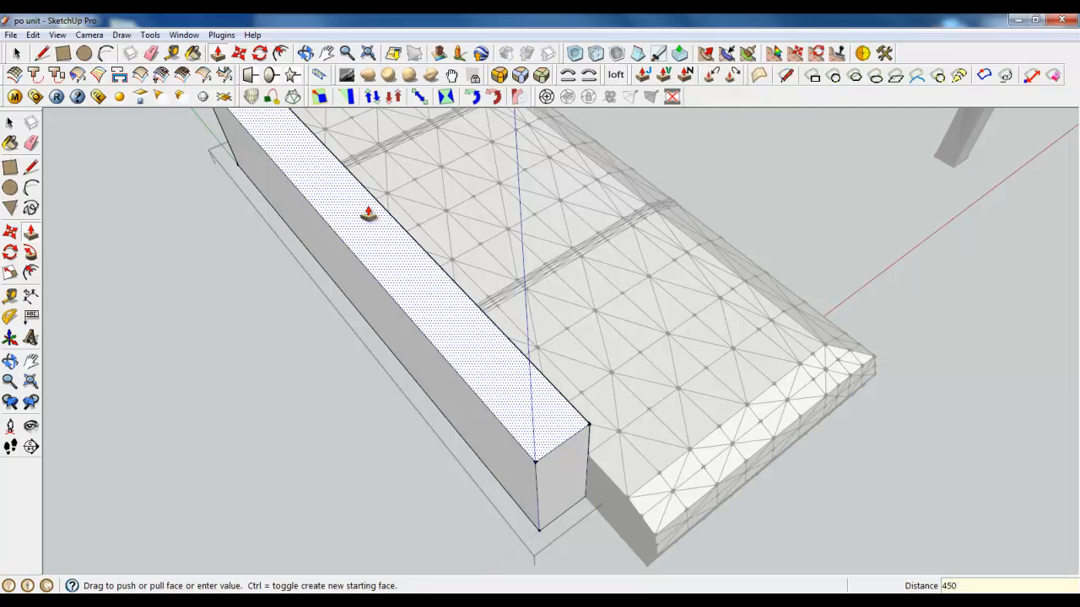
middle_click_drag(368, 214, 509, 436)
scroll(510, 434, "up", 3)
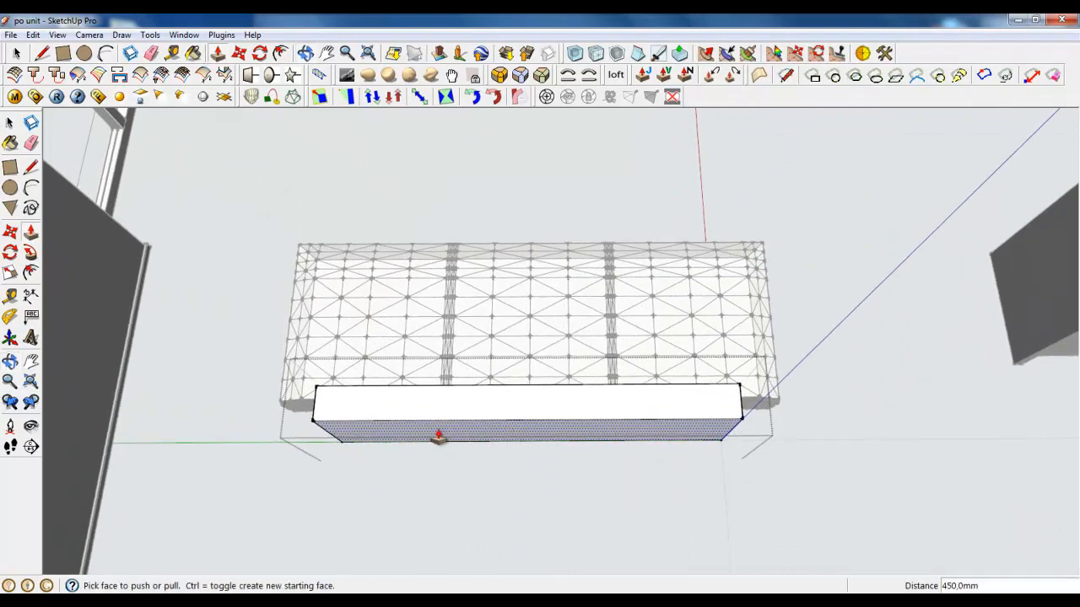
scroll(452, 435, "up", 3)
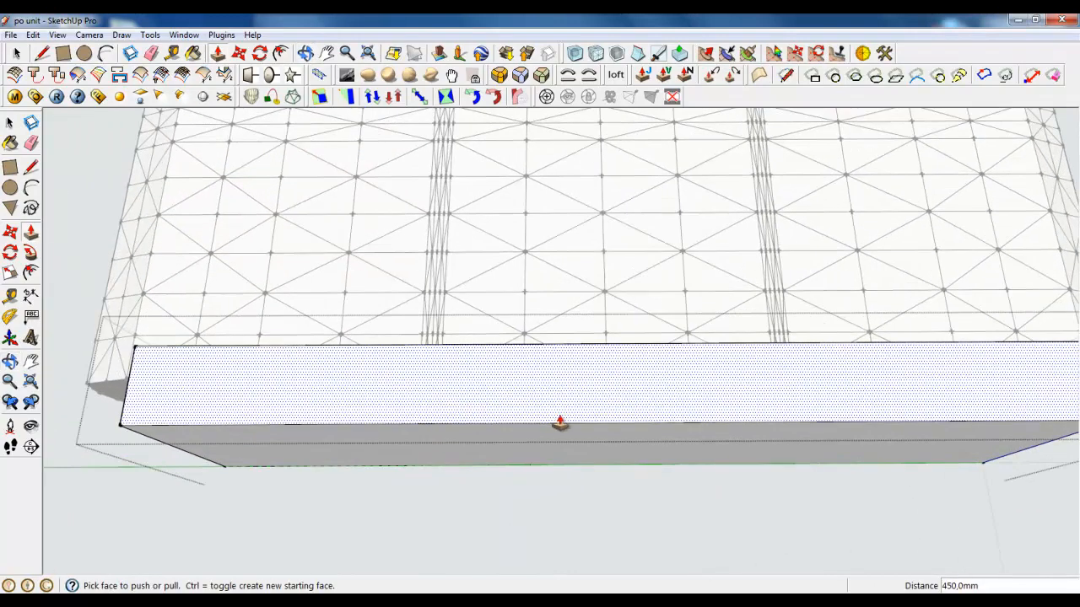
scroll(559, 422, "down", 4)
scroll(456, 447, "up", 4)
key("r")
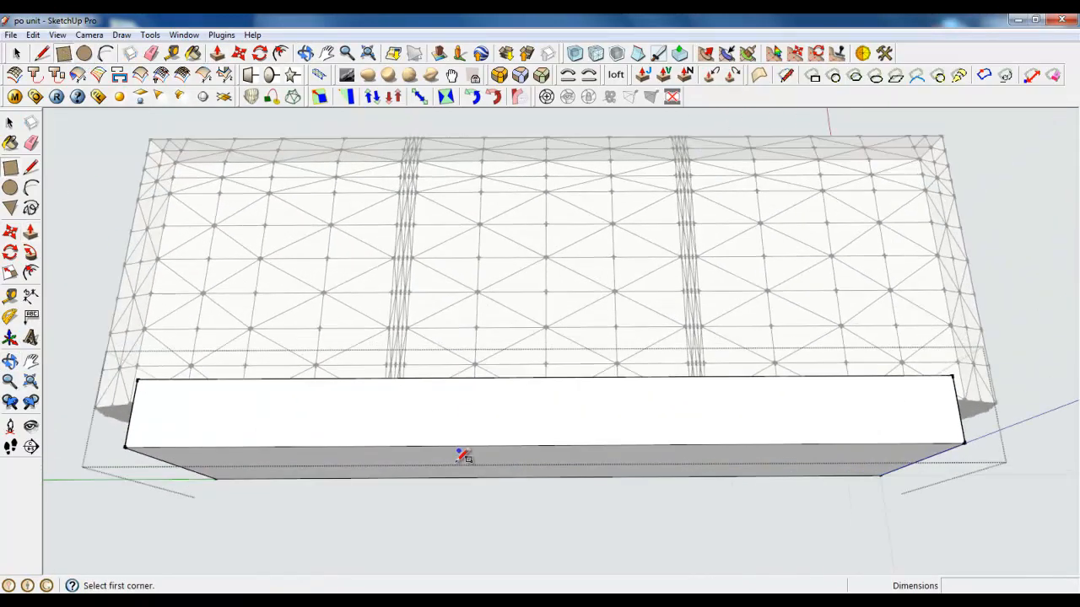
middle_click_drag(458, 453, 561, 357)
scroll(511, 380, "down", 7)
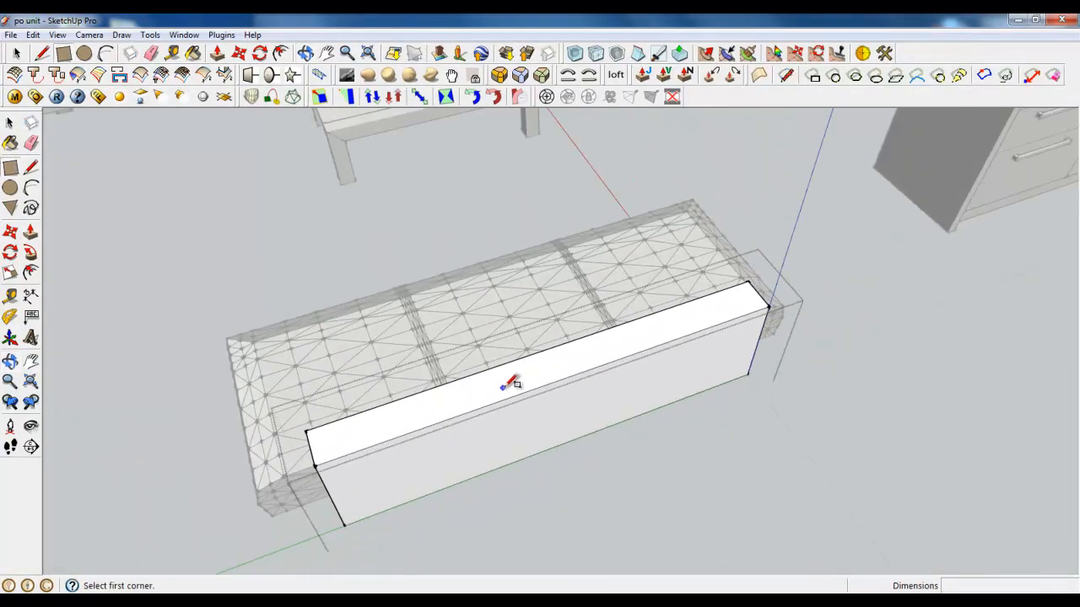
scroll(483, 332, "up", 6)
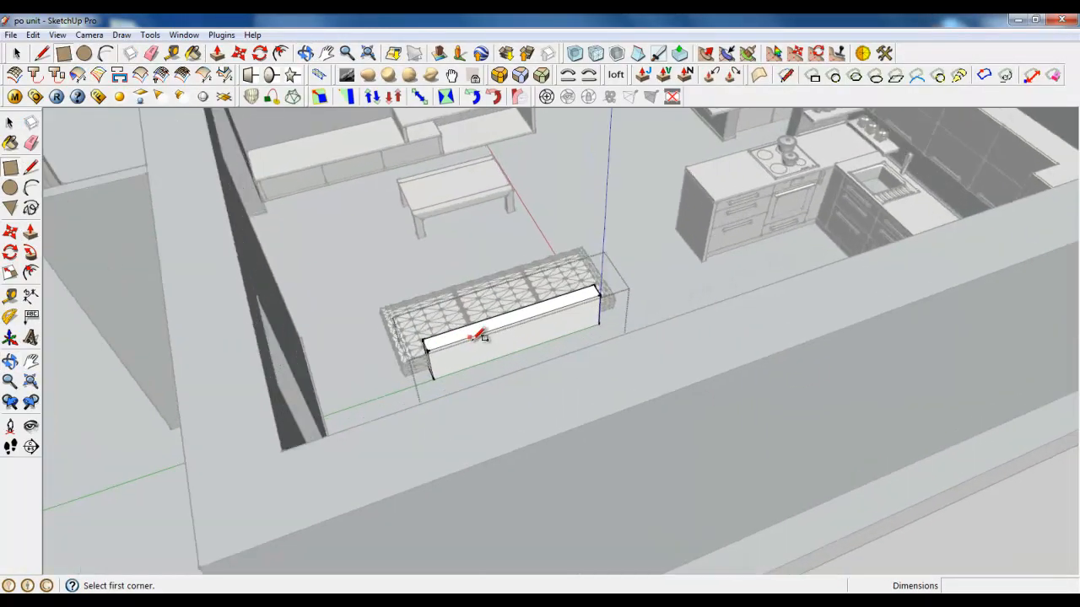
Step: Leave the backrest block's group and hide the sofa base group
middle_click_drag(472, 330, 463, 361)
middle_click_drag(500, 231, 384, 278)
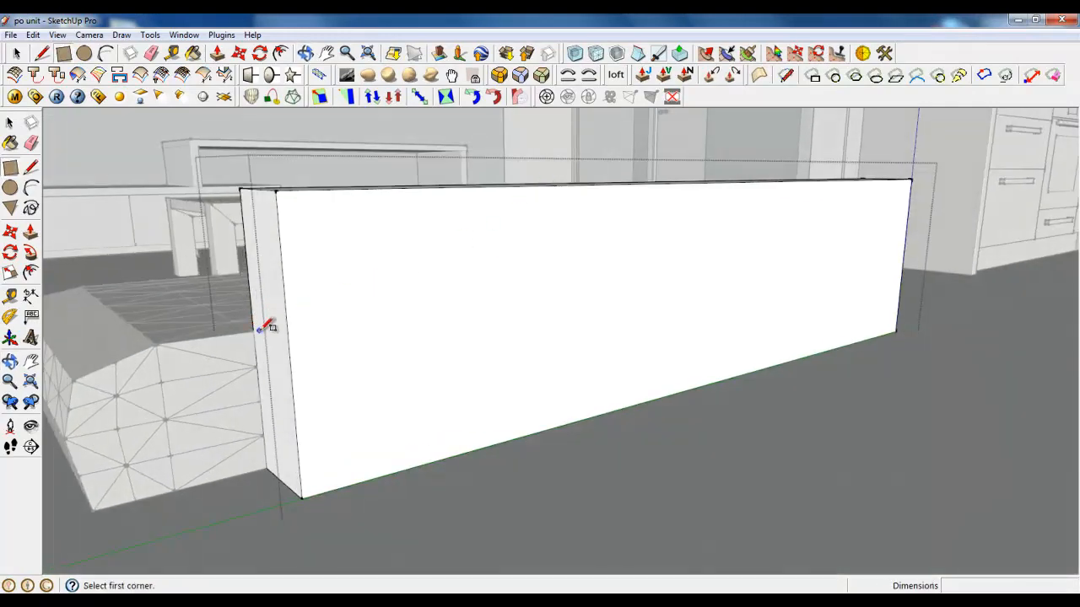
left_click(16, 53)
right_click(111, 196)
left_click(140, 208)
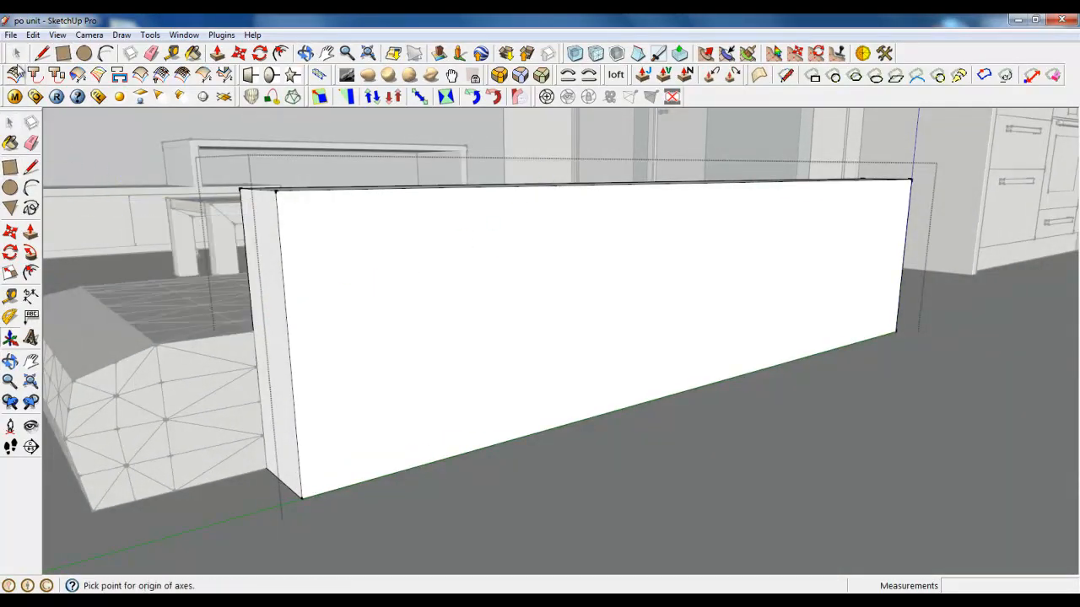
left_click(16, 54)
right_click(126, 227)
left_click(142, 237)
right_click(166, 257)
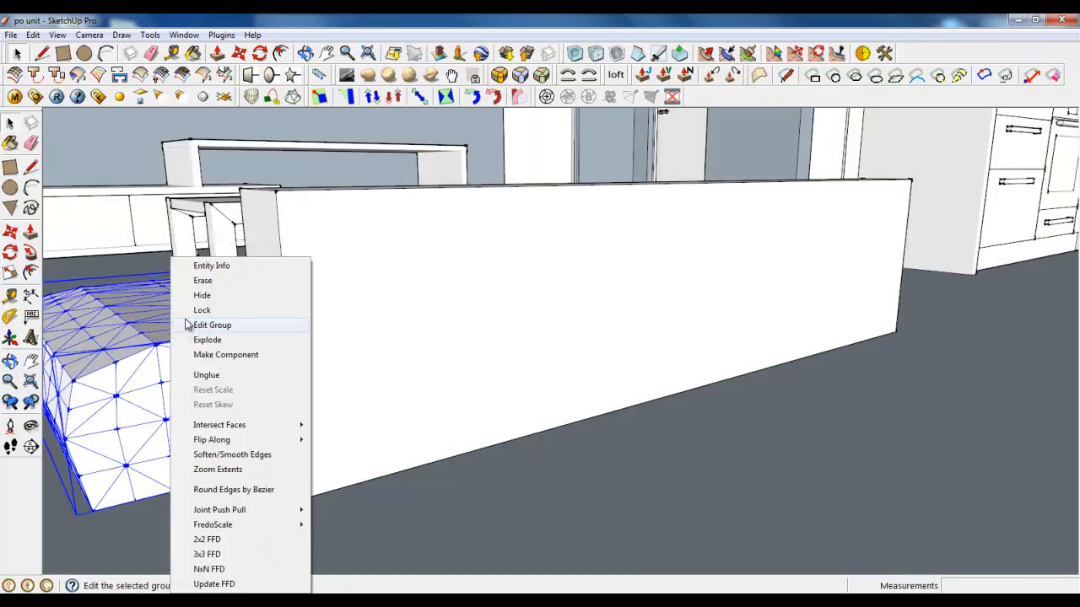
left_click(193, 296)
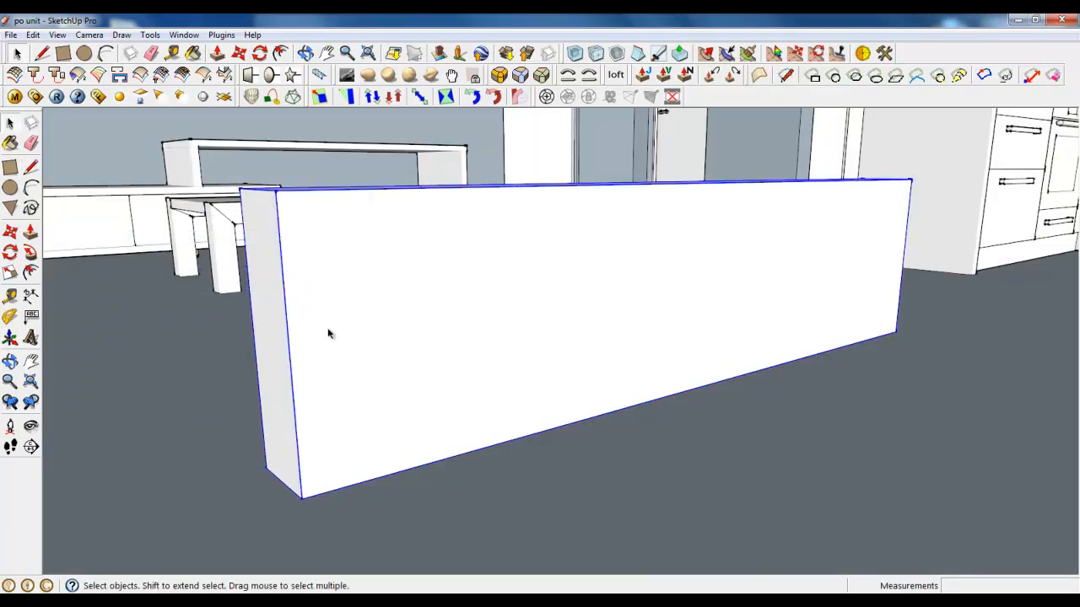
Step: Open the backrest block's group and divide its height into four equal bands with rectangles through the edge midpoints
double_click(327, 328)
key("r")
left_click(254, 334)
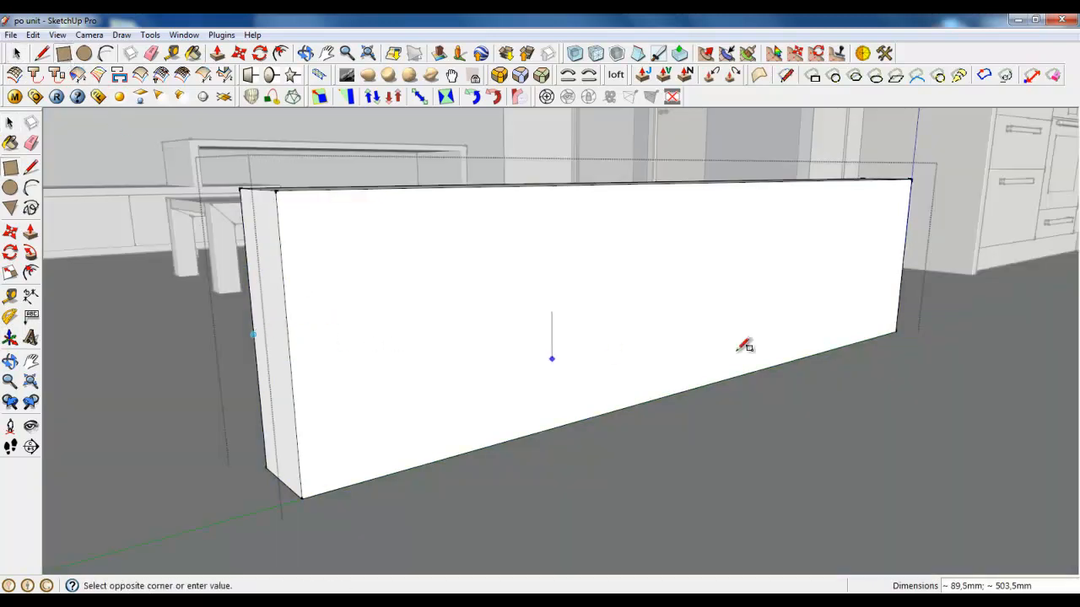
left_click(253, 260)
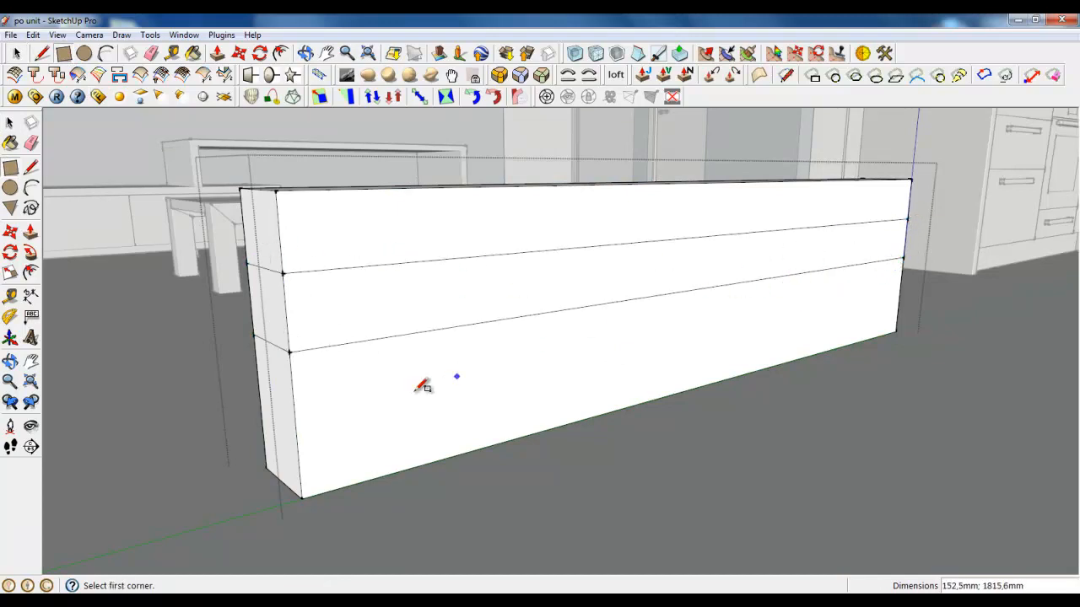
left_click(260, 402)
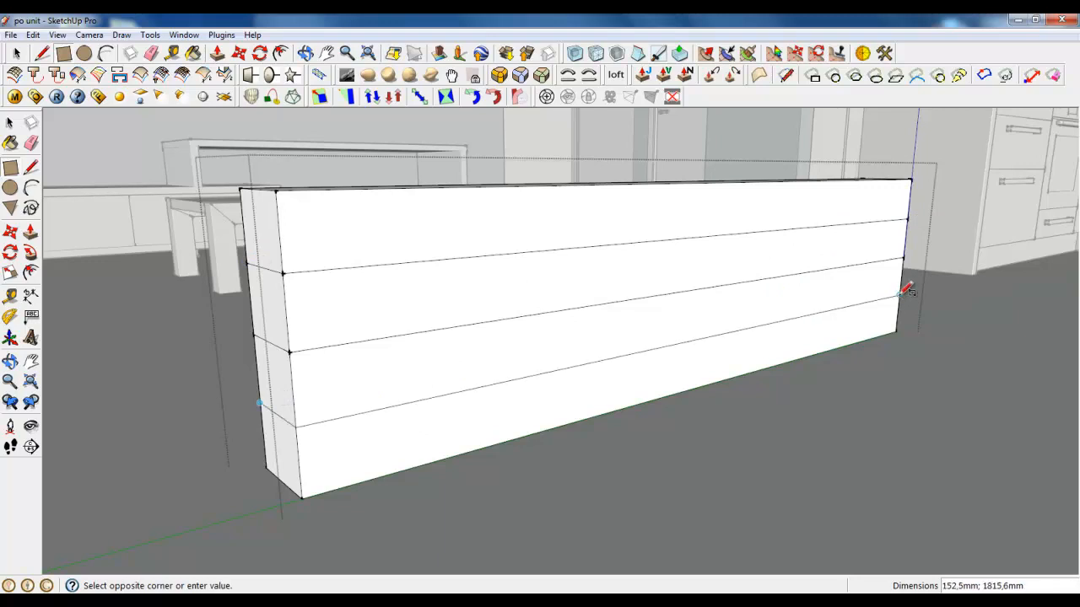
Step: Divide the backrest block's length into eight equal columns with vertical rectangles drawn through the midpoints of its long edges
middle_click_drag(426, 314, 516, 301)
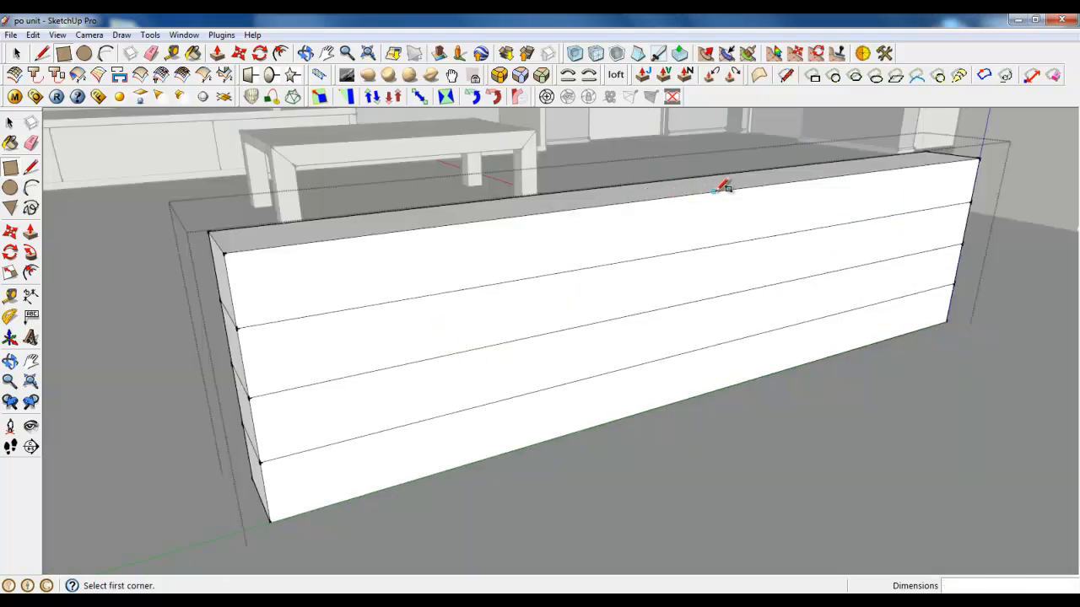
key("Escape")
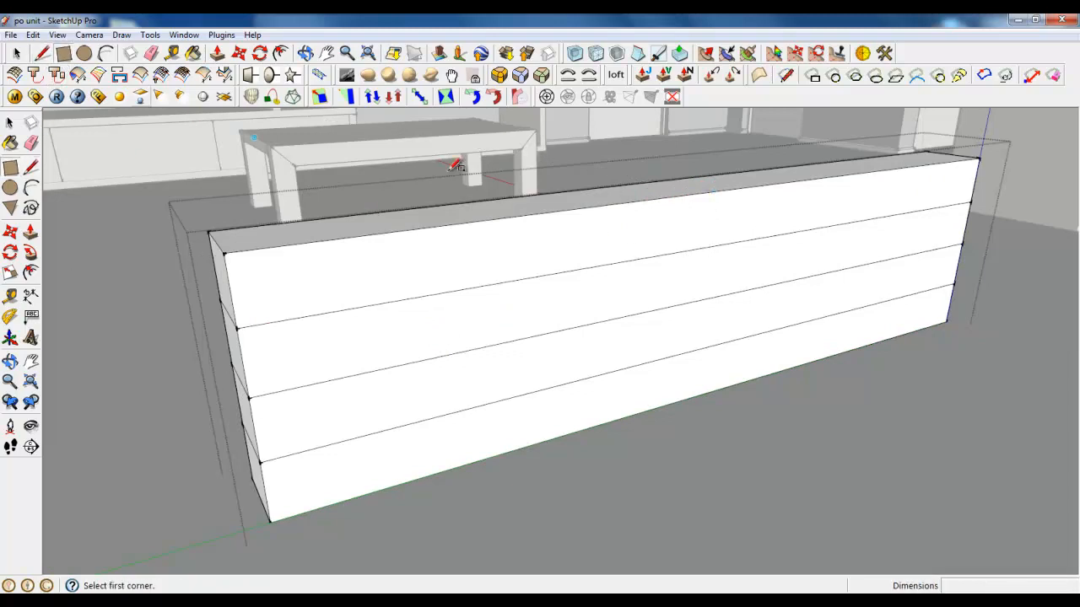
left_click(666, 180)
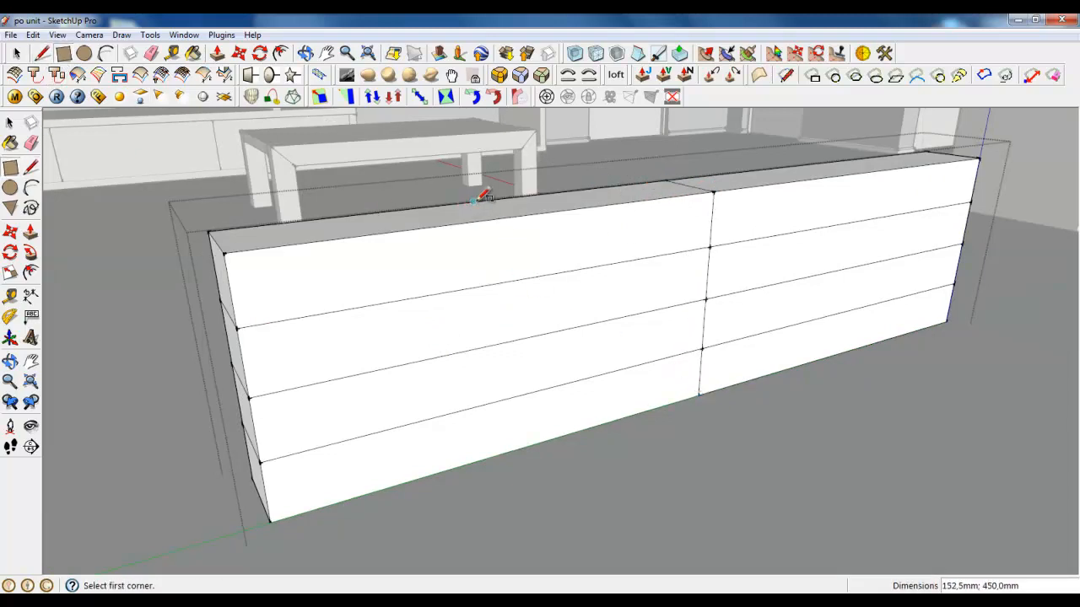
left_click(516, 447)
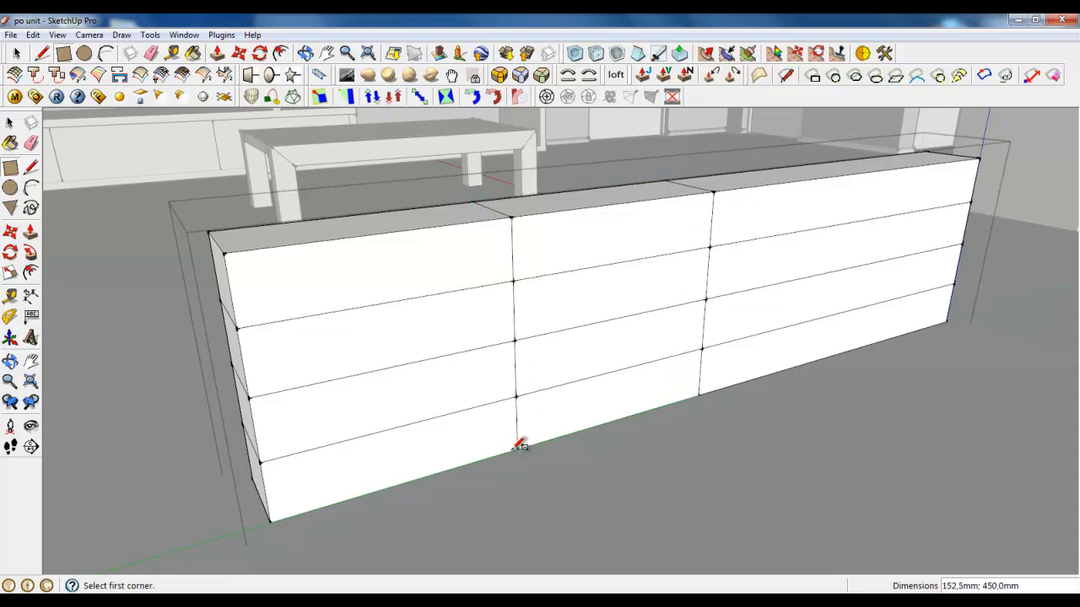
left_click(825, 162)
left_click(847, 350)
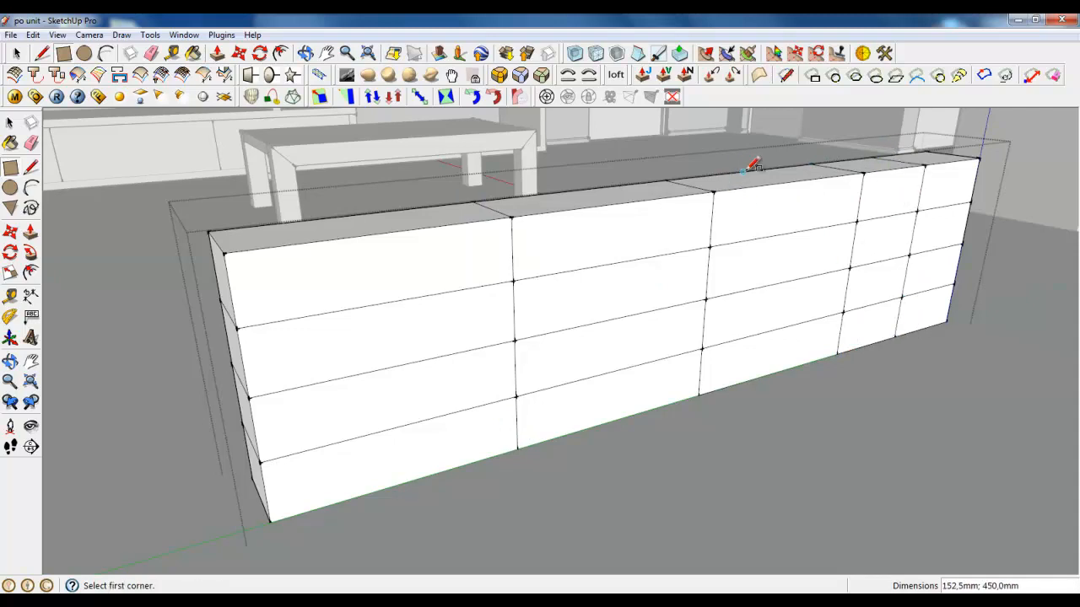
left_click(773, 372)
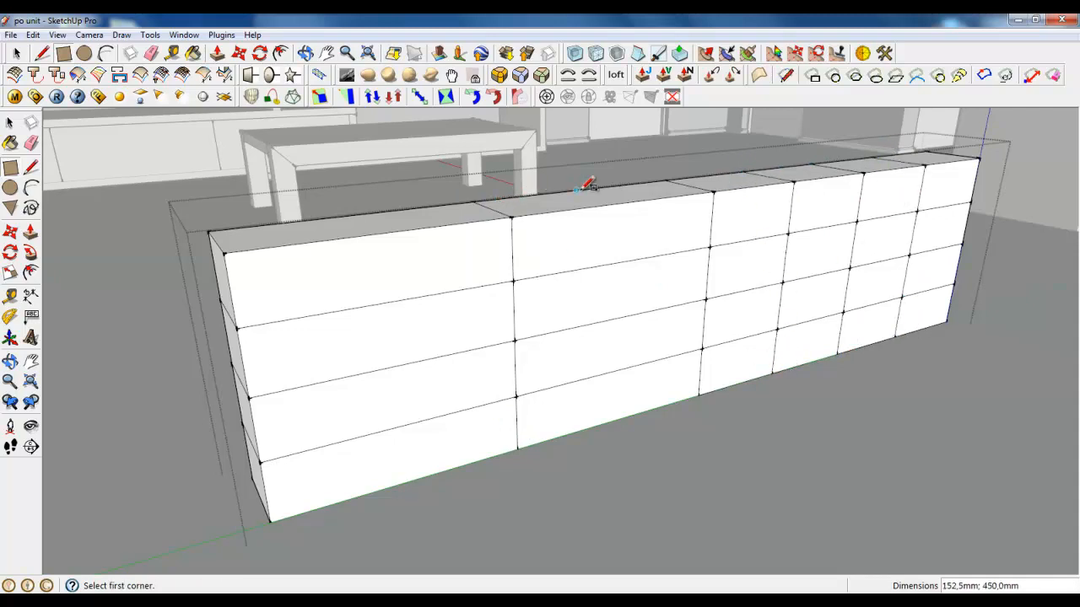
left_click(615, 416)
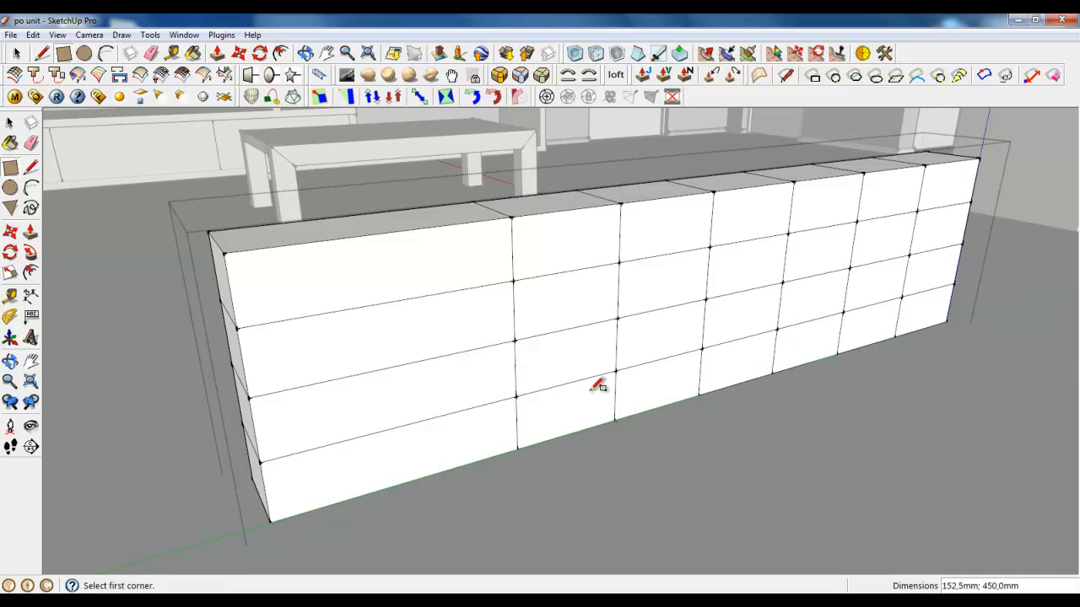
left_click(353, 216)
left_click(404, 481)
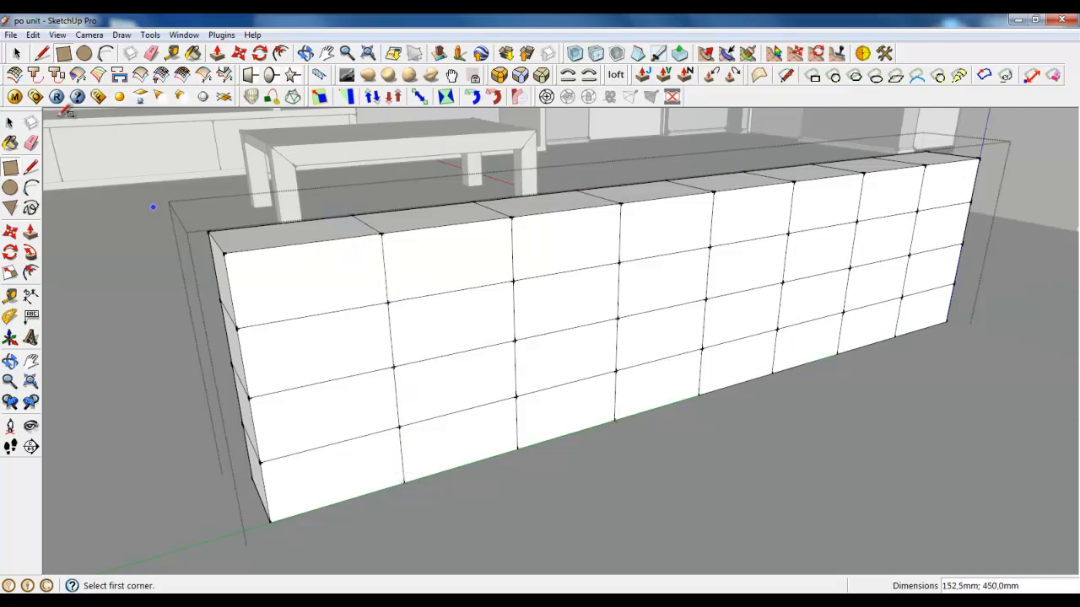
Step: Delete the vertical cross-section faces between the columns inside the backrest block
scroll(911, 174, "up", 5)
scroll(595, 253, "up", 3)
middle_click_drag(595, 253, 895, 232)
key("space")
left_click(407, 329)
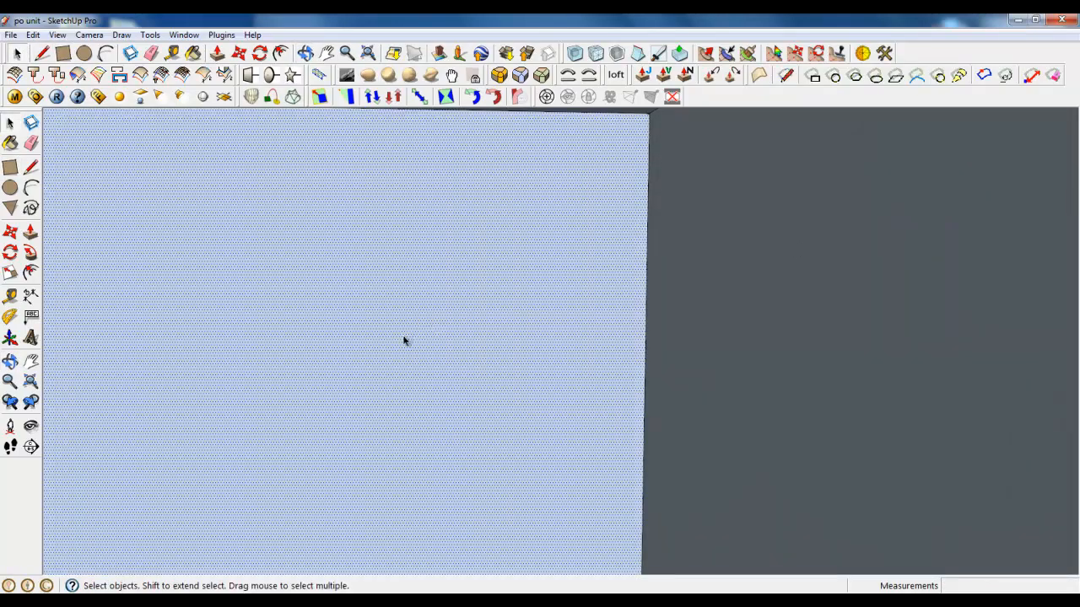
key("Delete")
left_click(401, 354)
key("Delete")
left_click(417, 289)
key("Delete")
left_click(429, 297)
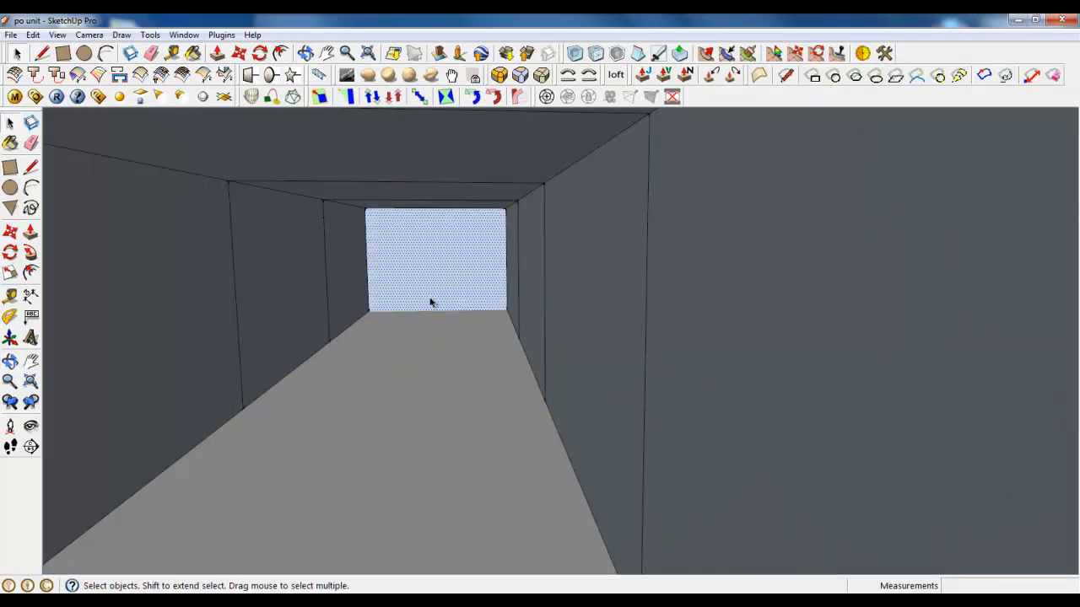
key("Delete")
Step: Delete the horizontal divider faces inside the backrest block and its bottom face
left_click(431, 320)
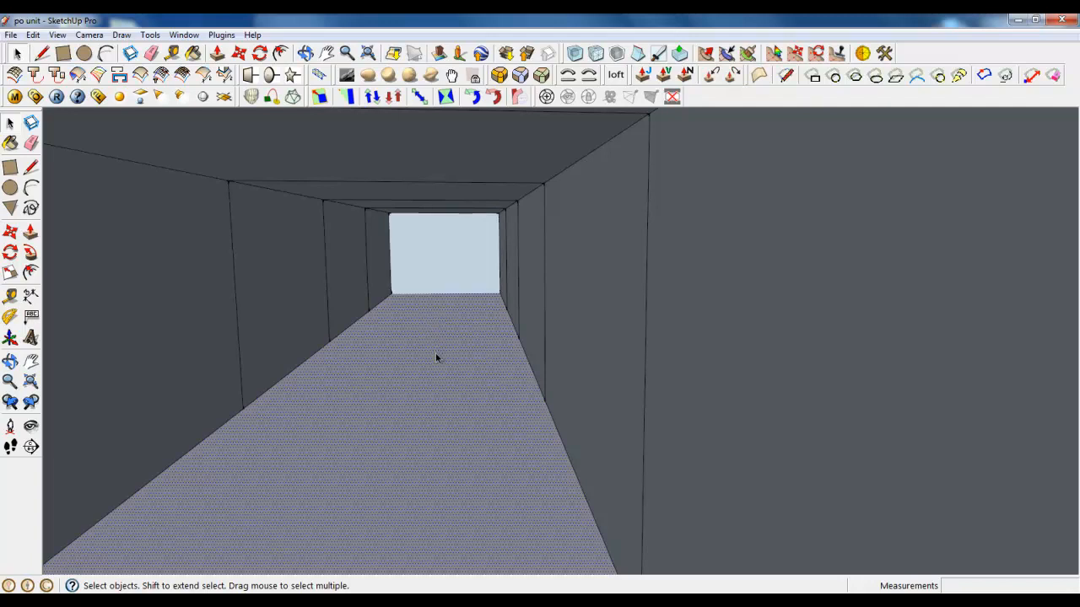
key("Delete")
left_click(435, 405)
key("Delete")
left_click(427, 476)
key("Delete")
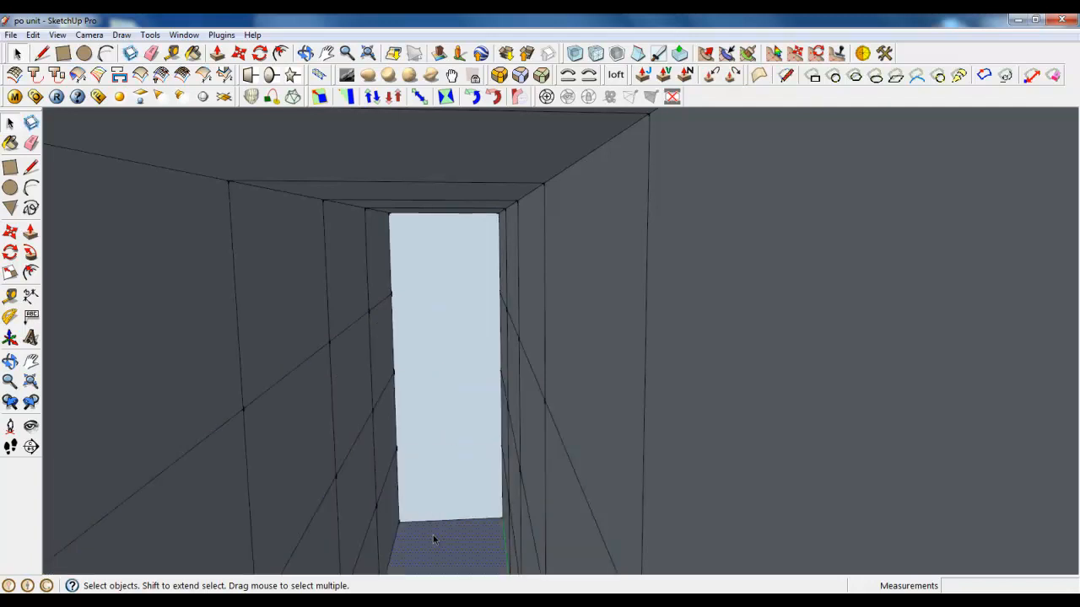
key("Delete")
Step: Examine the hollowed backrest block inside and from both long sides for leftover internal faces
scroll(417, 439, "up", 5)
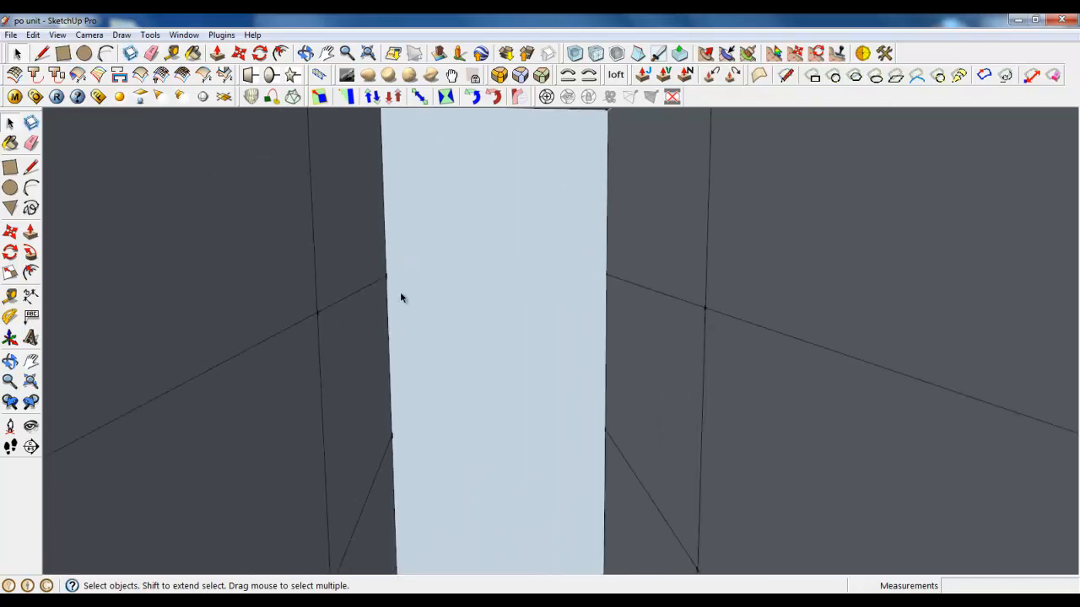
left_click(456, 314)
middle_click_drag(504, 311, 543, 249)
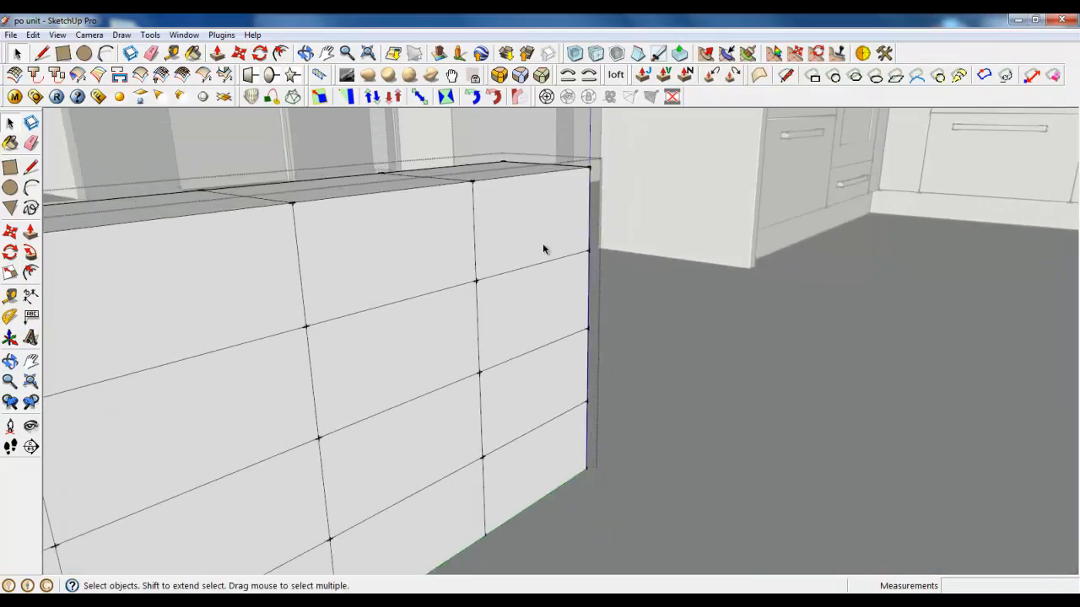
middle_click_drag(556, 330, 382, 334)
left_click(636, 274)
middle_click_drag(636, 274, 591, 295)
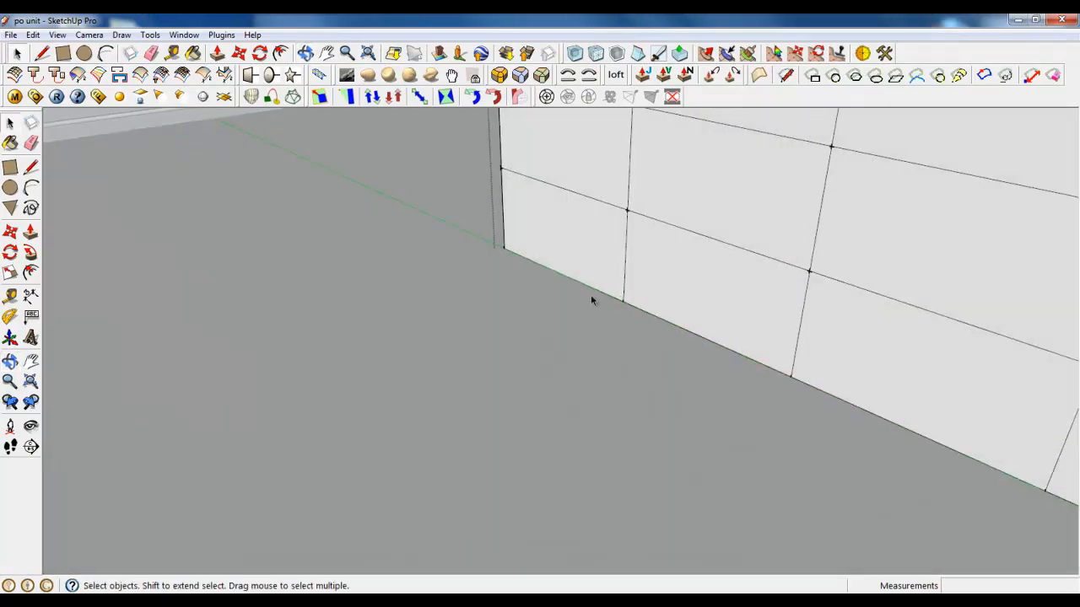
scroll(329, 336, "down", 5)
scroll(562, 433, "up", 1)
middle_click_drag(562, 434, 615, 321)
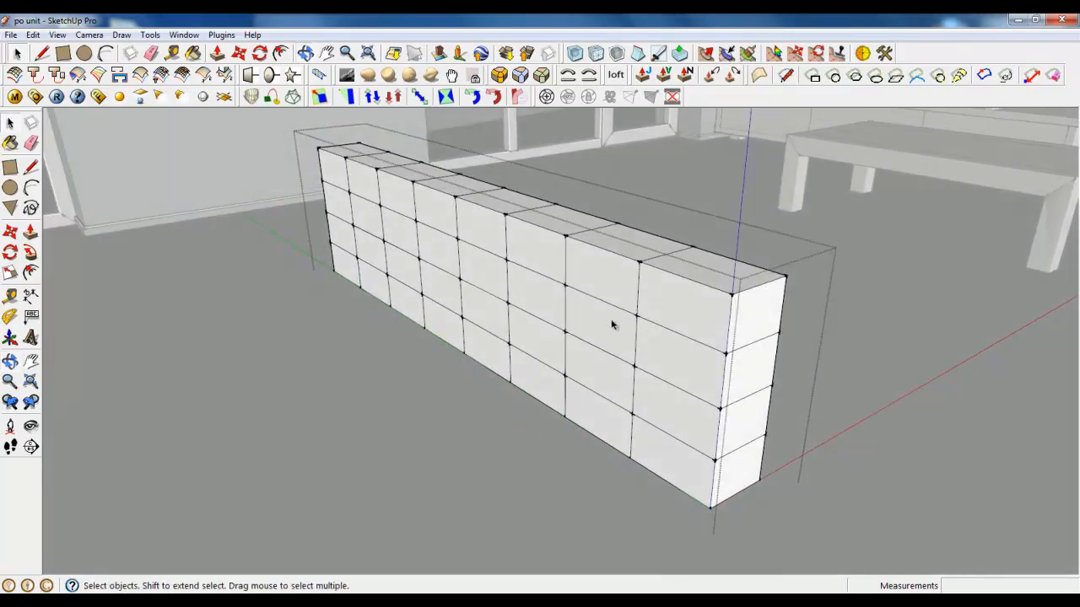
Step: Select the backrest's entire mesh and subdivide it
triple_click(613, 320)
scroll(683, 319, "up", 1)
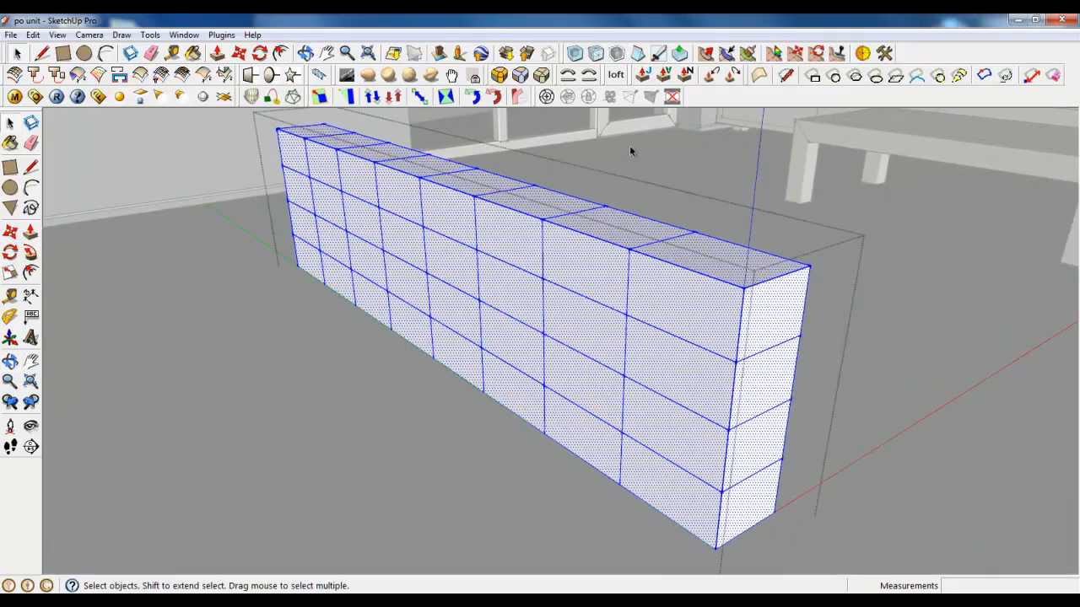
left_click(596, 52)
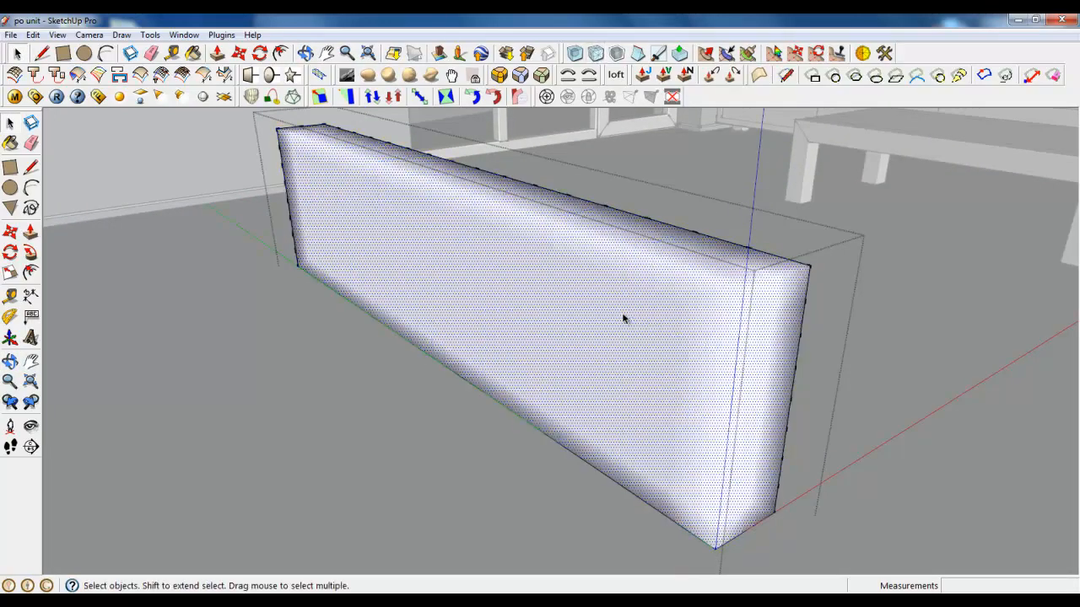
Step: Reveal the subdivided backrest's edges with Soften/Smooth Edges at 12.3 degrees, without softening coplanar edges, and close the group
right_click(468, 249)
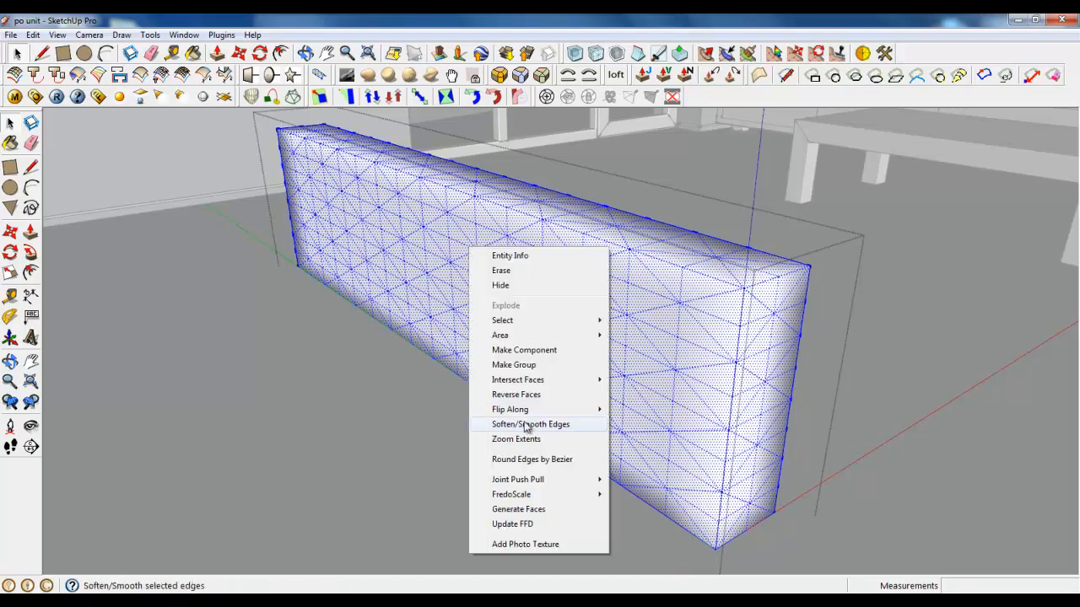
left_click(498, 427)
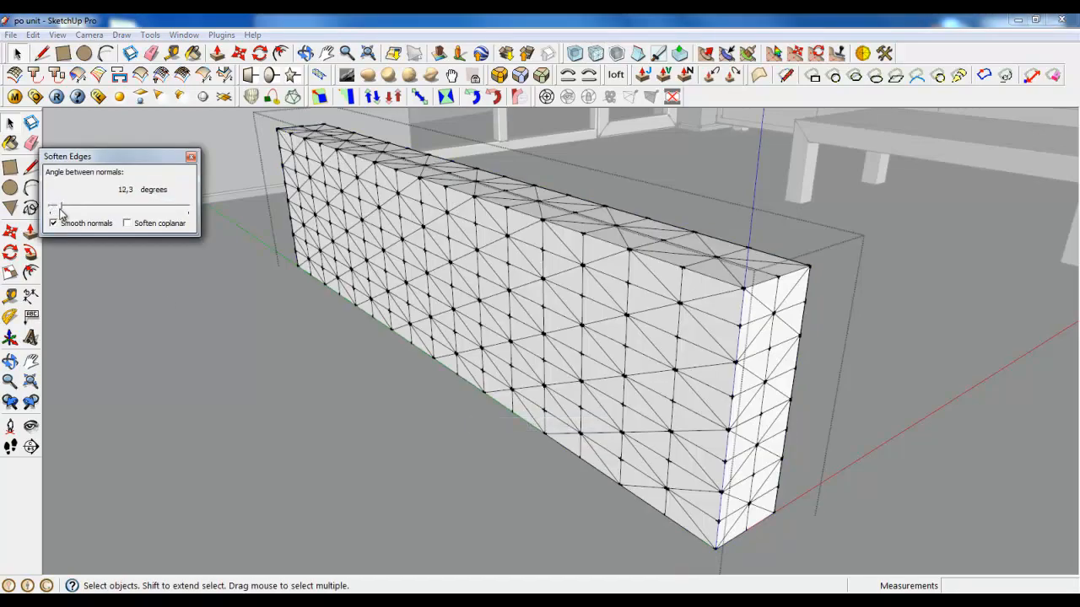
left_click(190, 158)
right_click(291, 367)
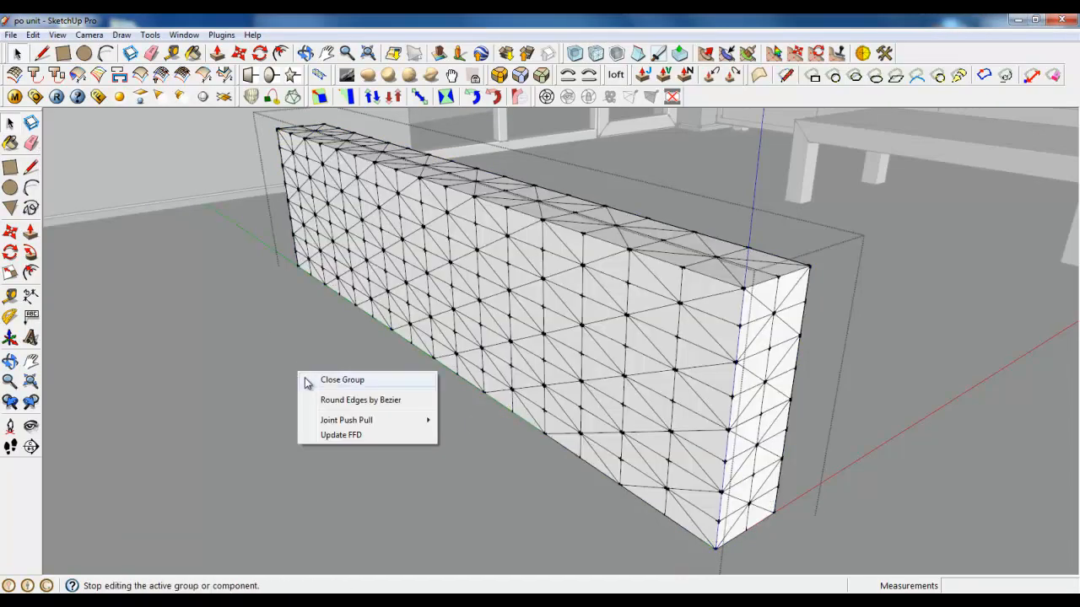
left_click(318, 378)
Step: Open the backrest group and bend its whole mesh backward 8.5 degrees with Radial Bending, using an origin low on the end face
left_click(562, 338)
middle_click_drag(561, 337, 509, 307)
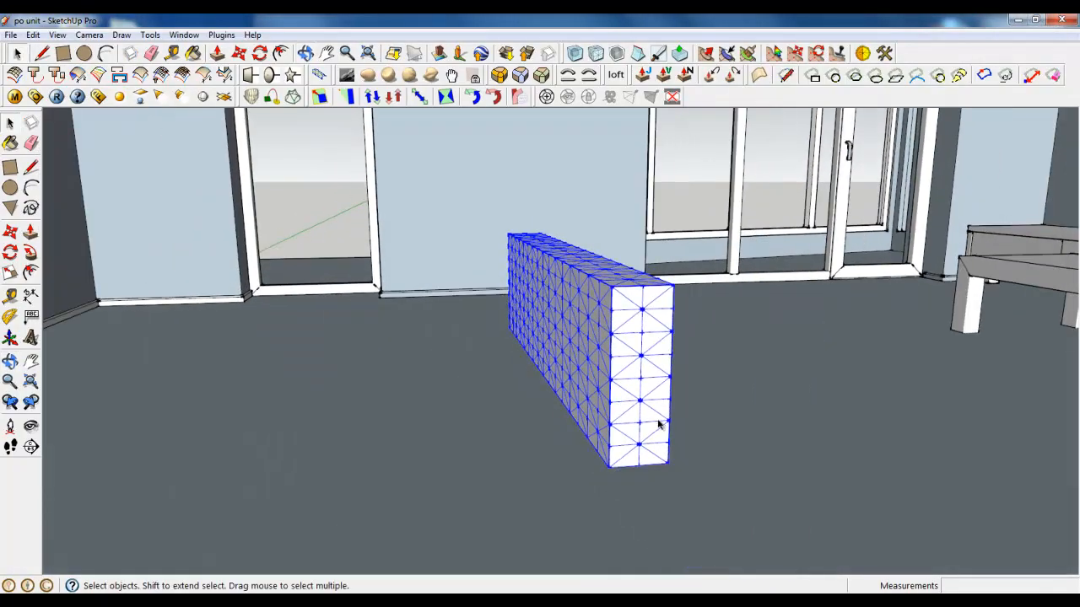
middle_click_drag(661, 426, 588, 400)
scroll(773, 437, "up", 1)
scroll(506, 410, "down", 2)
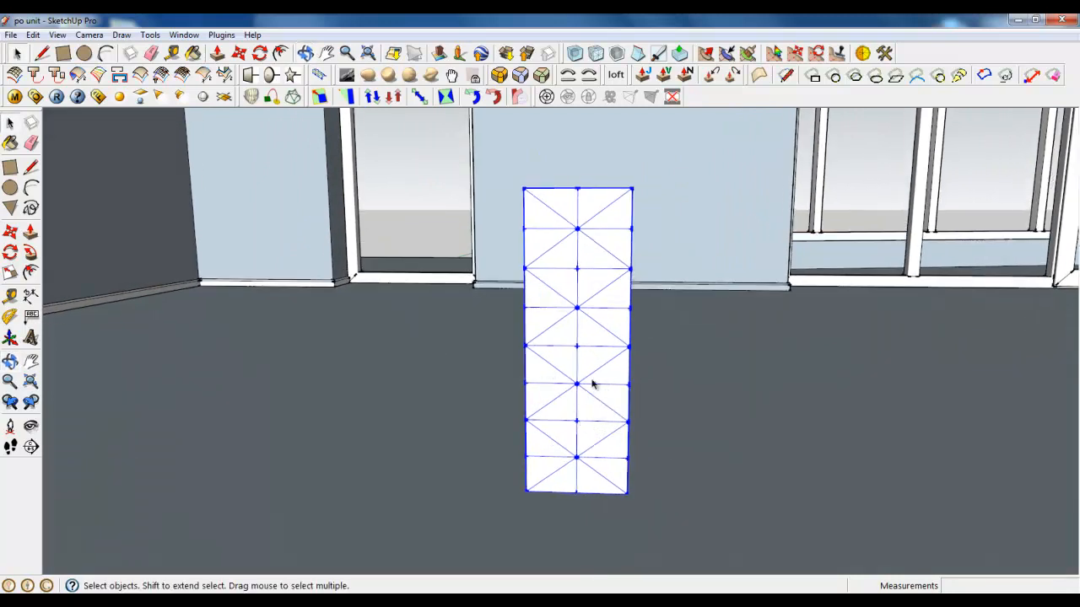
double_click(610, 379)
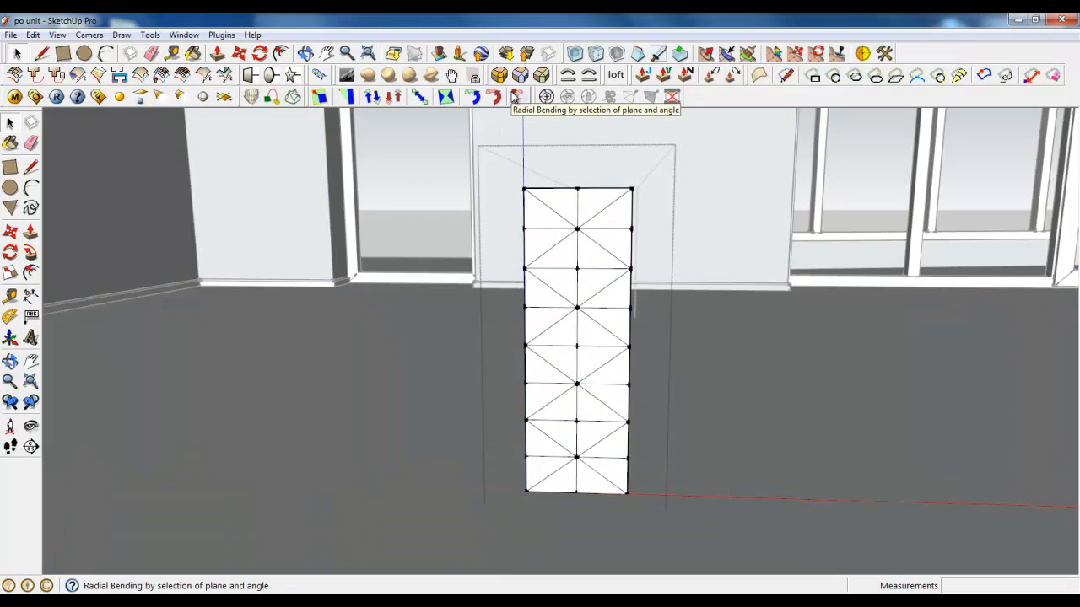
left_click_drag(494, 160, 709, 529)
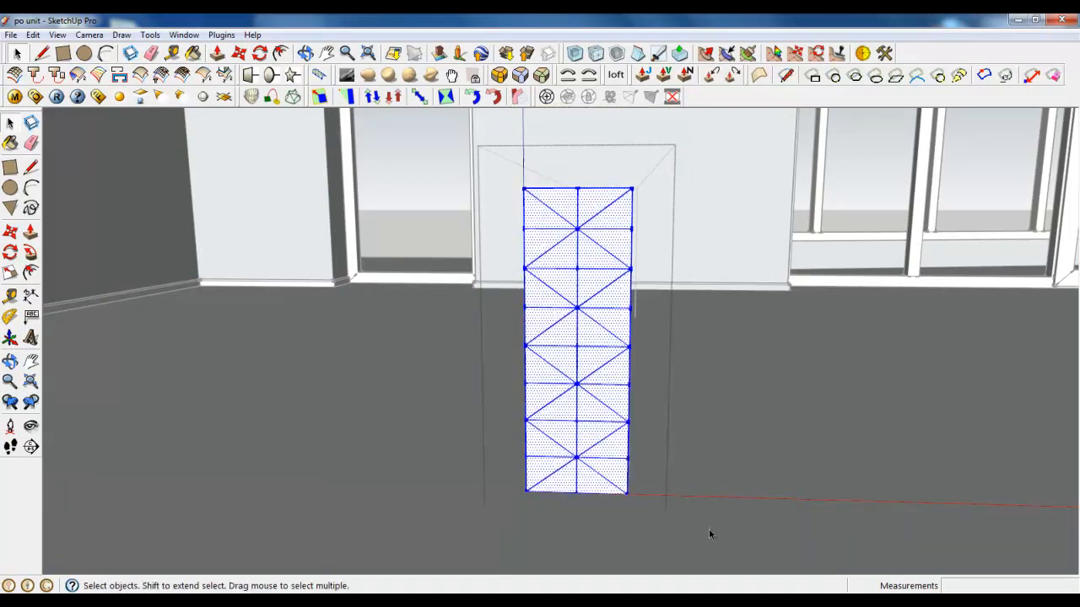
left_click(518, 98)
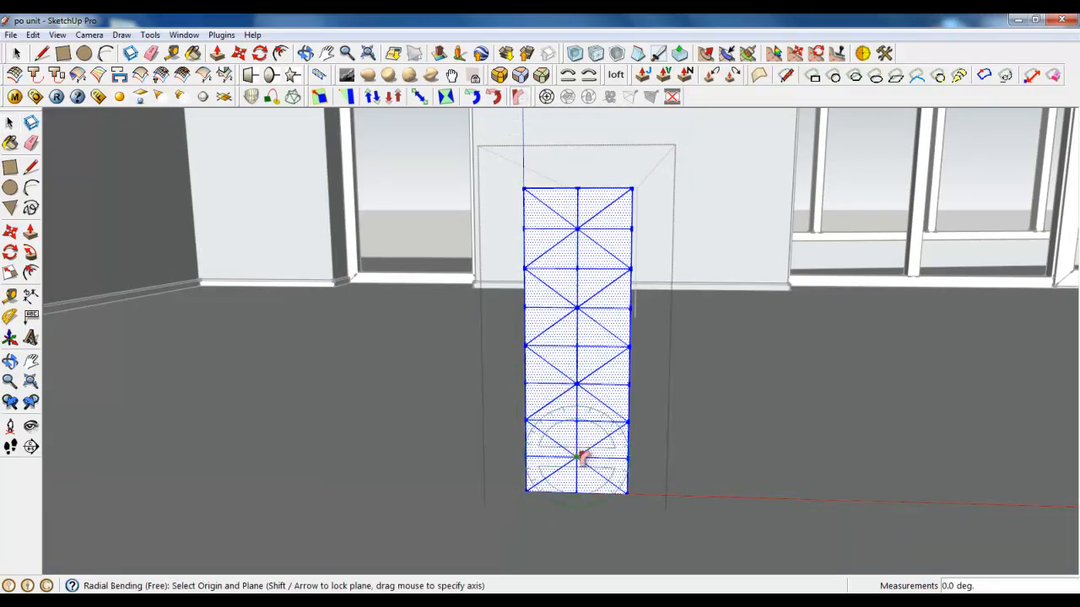
left_click(577, 458)
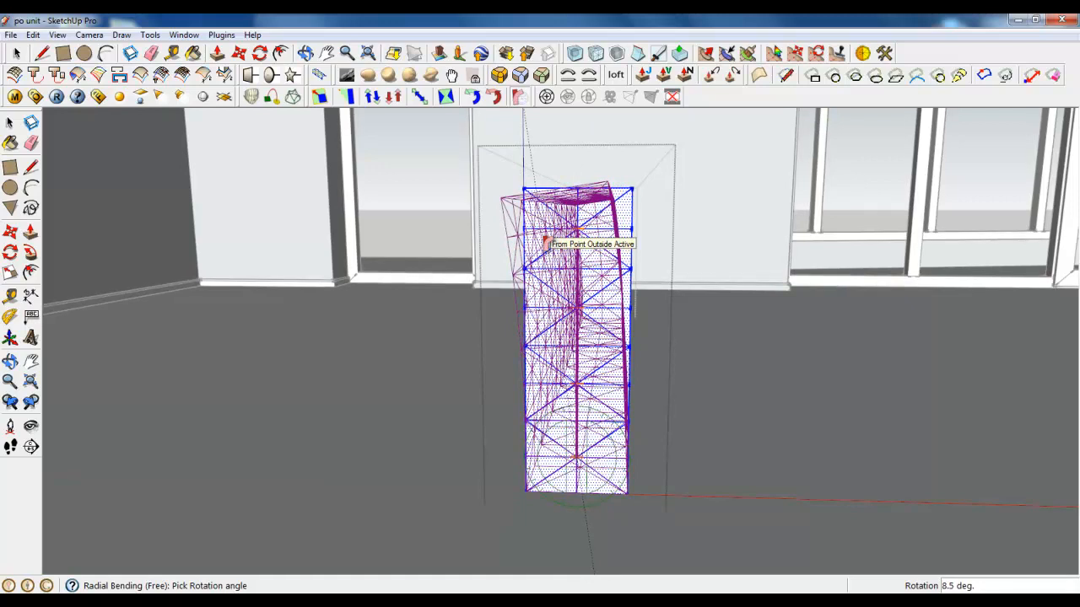
left_click(544, 243)
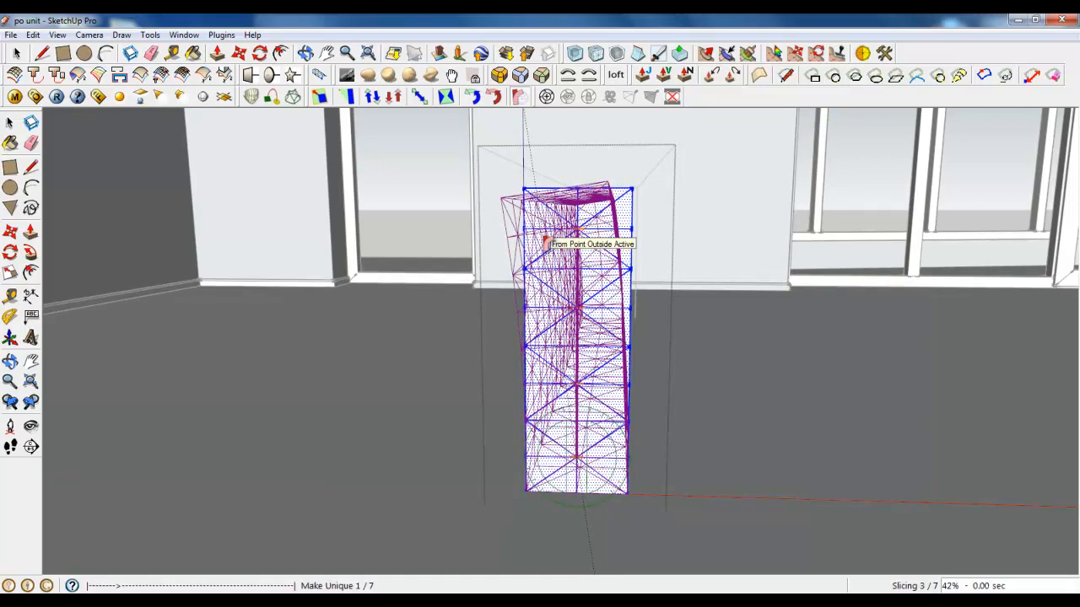
Step: Check the bent backrest's shape from several sides and close its group
middle_click_drag(549, 241, 504, 273)
left_click(427, 340)
middle_click_drag(427, 340, 759, 367)
middle_click_drag(544, 279, 805, 346)
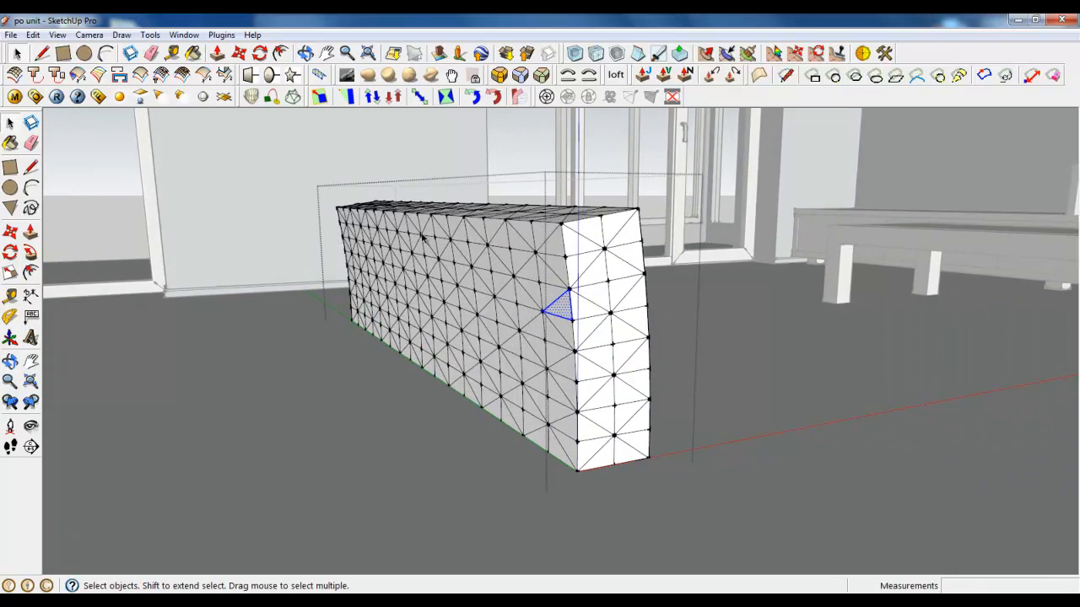
left_click_drag(312, 191, 785, 462)
middle_click_drag(784, 462, 389, 399)
right_click(453, 357)
left_click(548, 361)
Step: Turn on the display of hidden geometry and unhide the sofa base
middle_click_drag(560, 355, 253, 287)
left_click(57, 35)
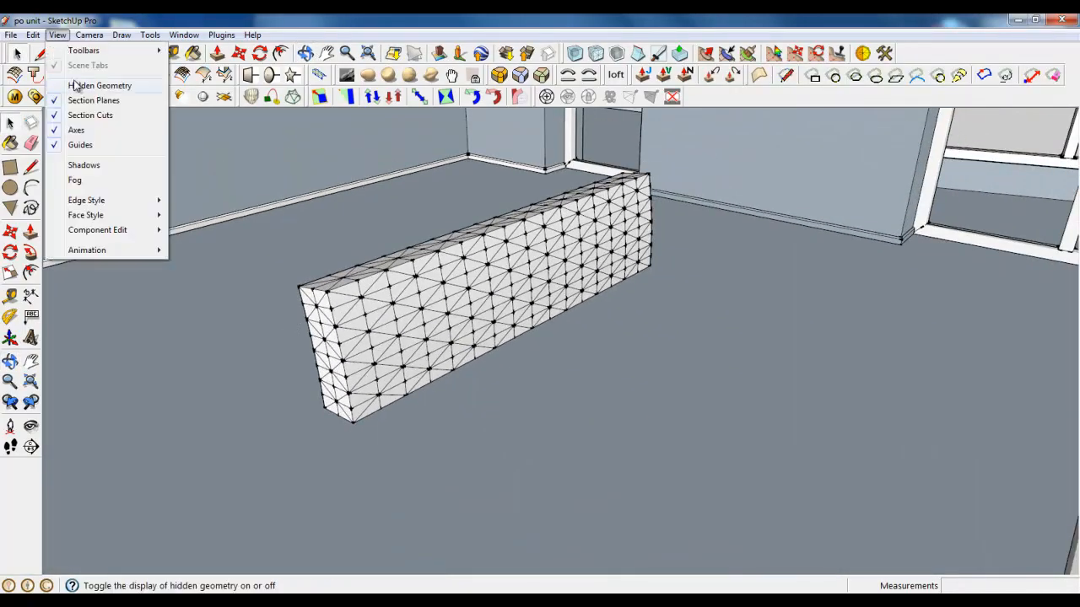
left_click(92, 85)
right_click(518, 357)
left_click(516, 300)
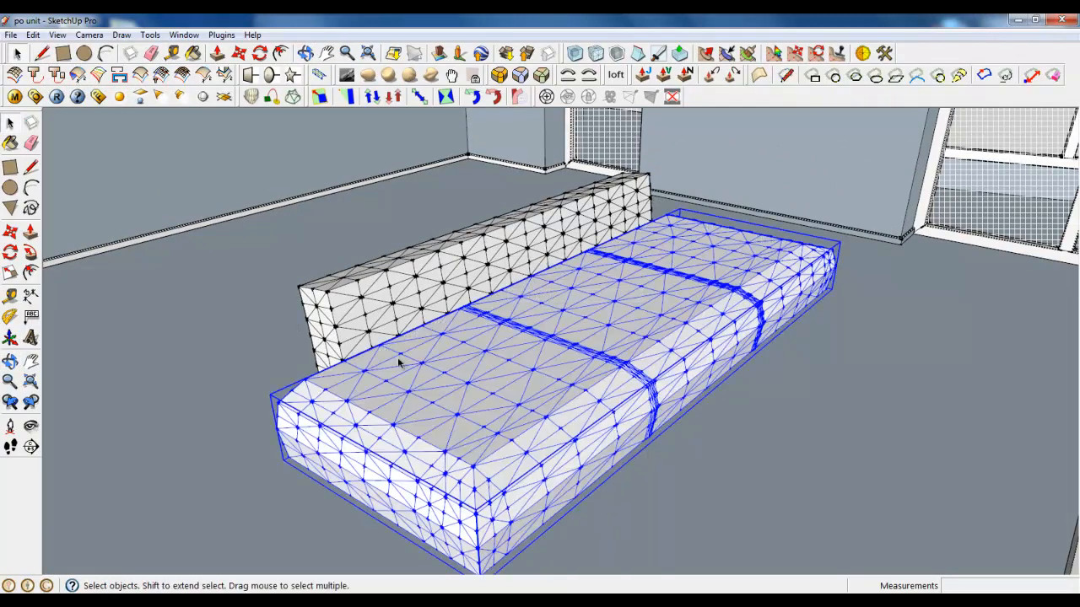
Step: Combine the sofa base and the backrest into one component that replaces the selection
left_click(369, 314, "shift")
scroll(327, 323, "up", 2)
right_click(353, 230)
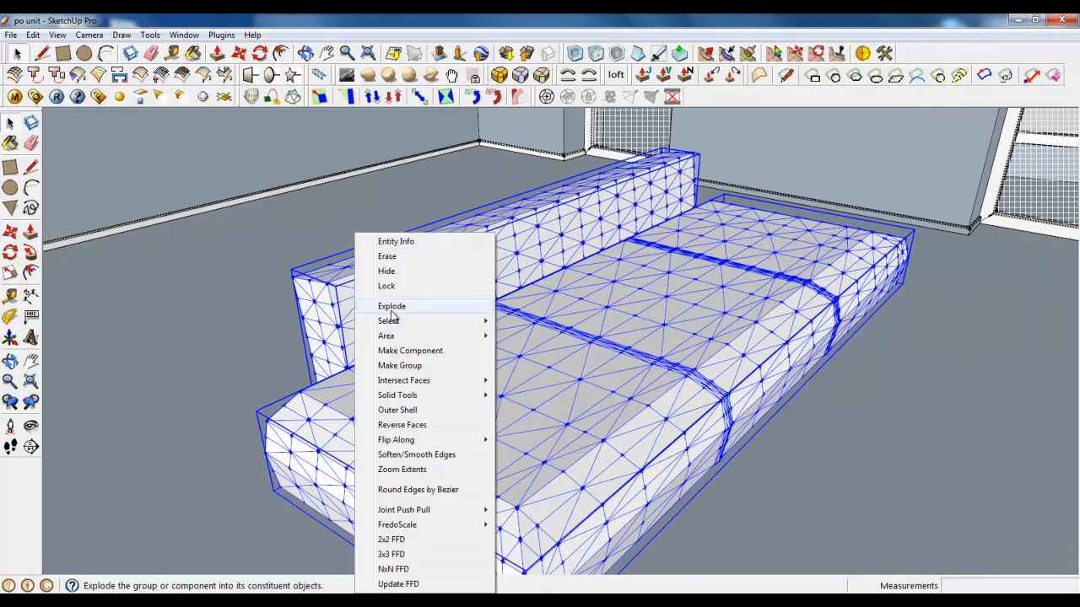
left_click(405, 345)
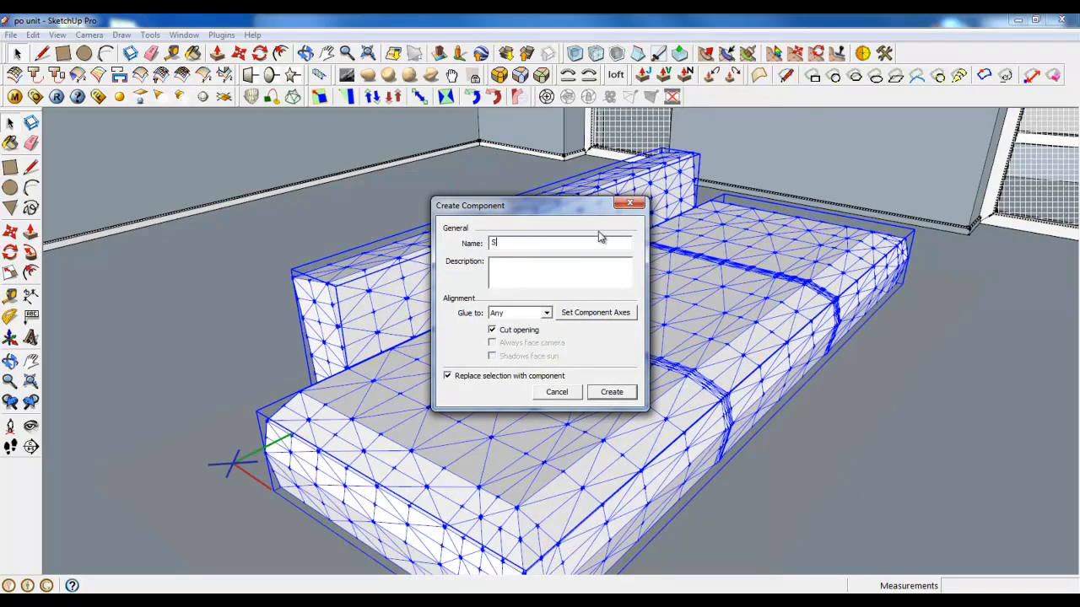
key("Return")
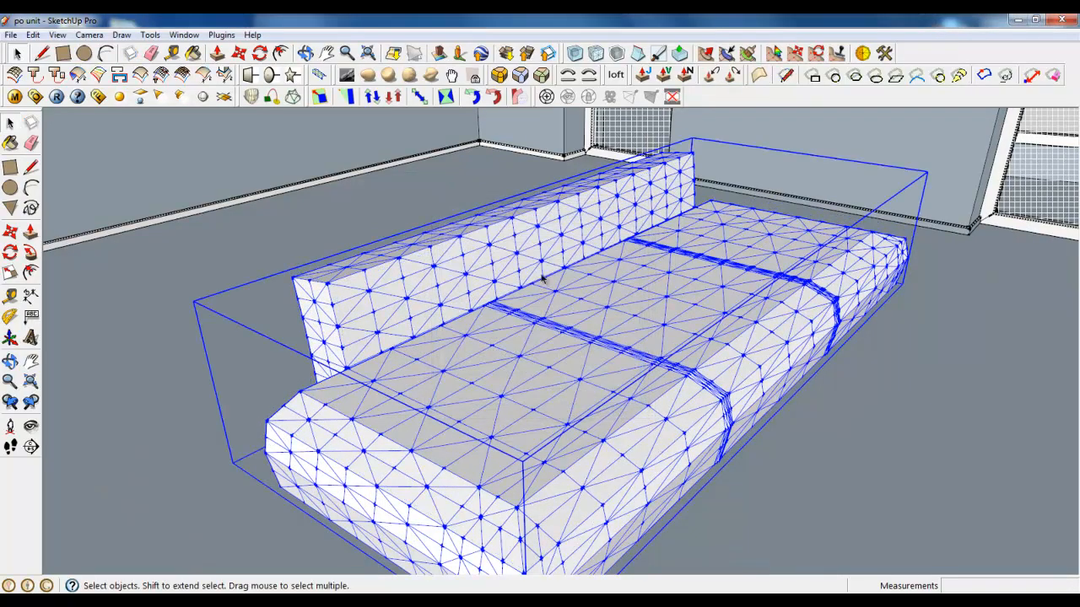
Step: Open the sofa component and raise the backrest straight up by about 179 mm
double_click(517, 297)
middle_click_drag(523, 332, 617, 305)
left_click(469, 238)
scroll(469, 238, "up", 1)
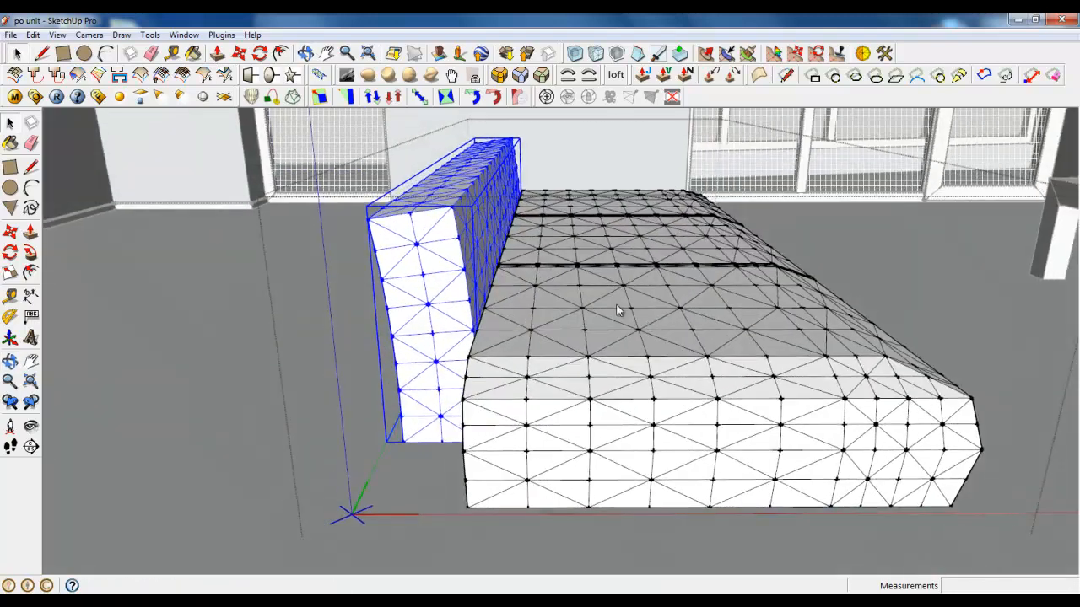
key("m")
left_click(419, 323)
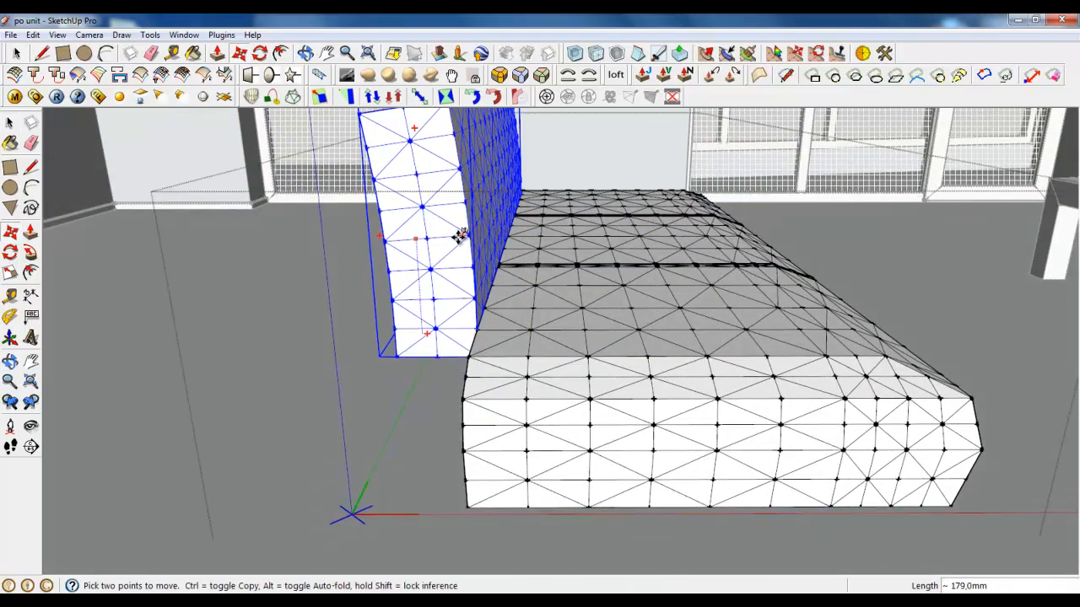
middle_click_drag(458, 236, 176, 167)
Step: Select the sofa base and backrest together and raise both about 57 mm off the floor
left_click(17, 53)
left_click(419, 329)
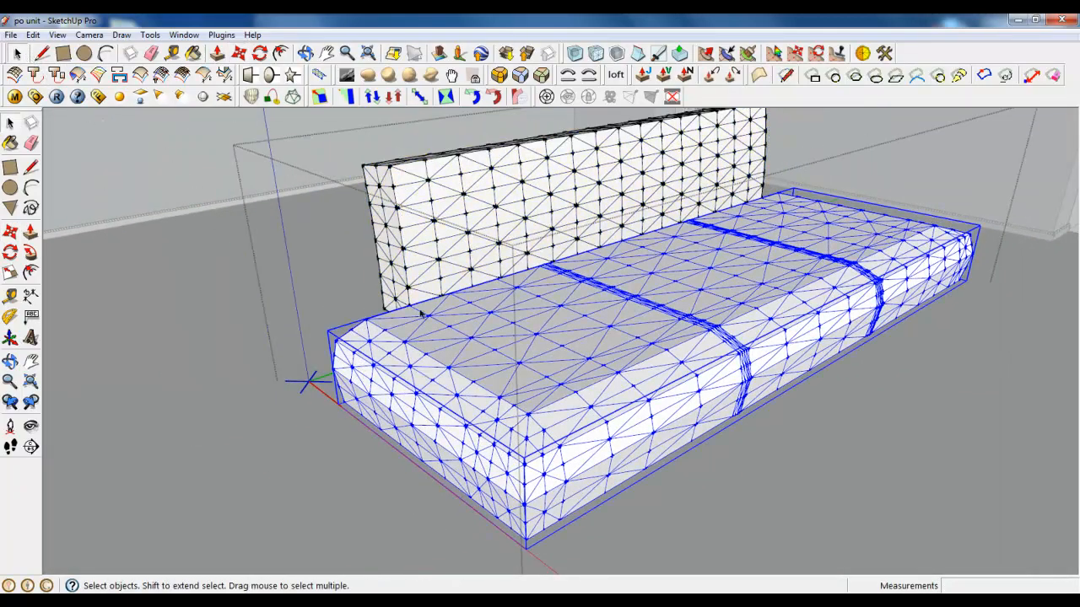
left_click(429, 253, "shift")
left_click(239, 53)
middle_click_drag(519, 473, 501, 447)
scroll(607, 422, "up", 2)
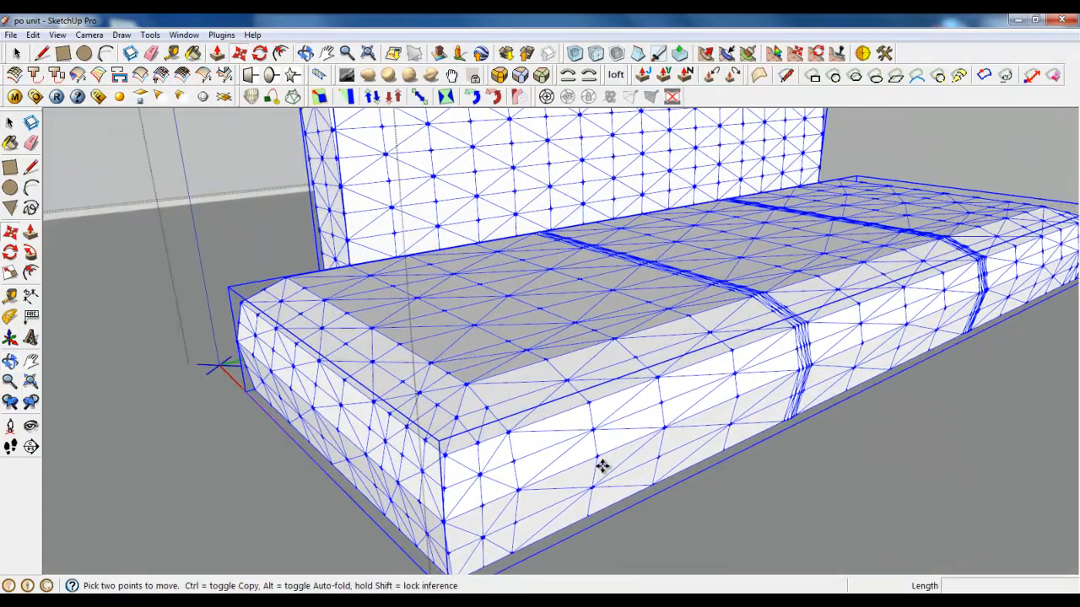
left_click(597, 450)
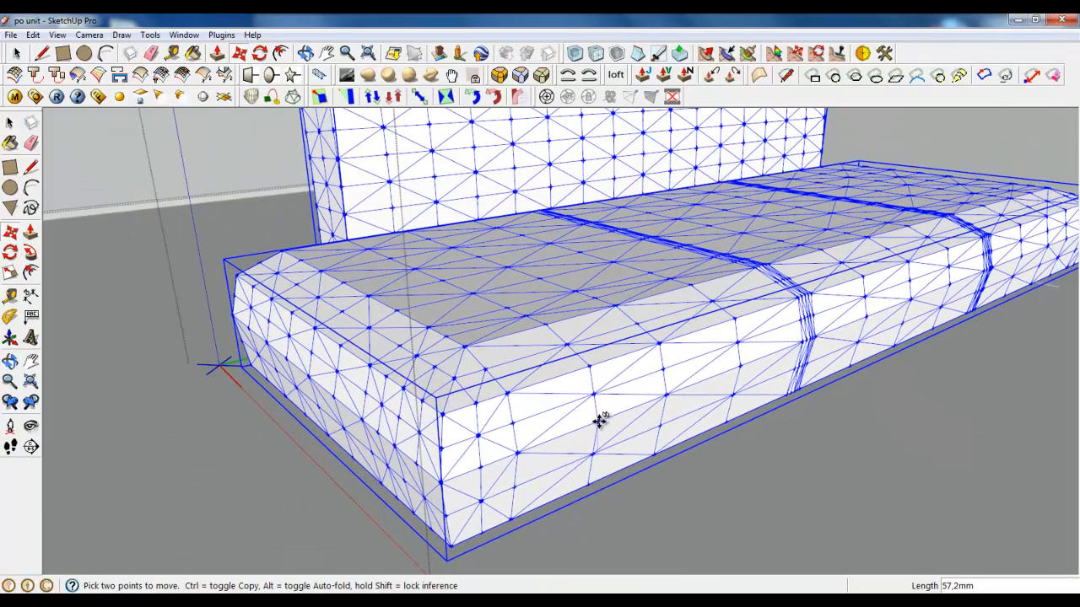
scroll(600, 420, "down", 5)
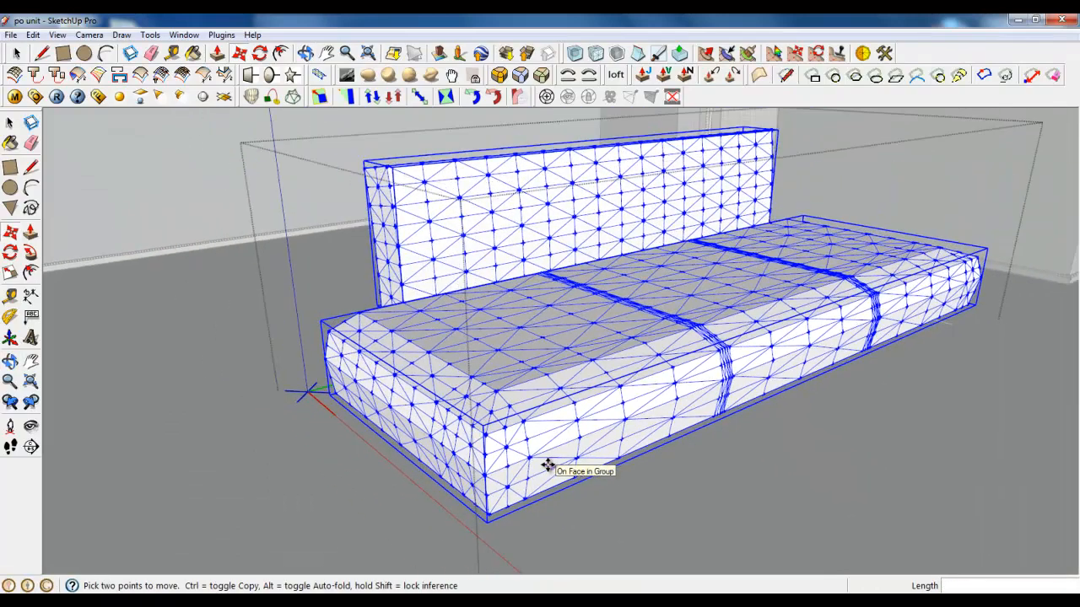
Step: Draw a rectangle on the floor beneath the end of the sofa base, about 945 mm by 350 mm
middle_click_drag(549, 463, 489, 376)
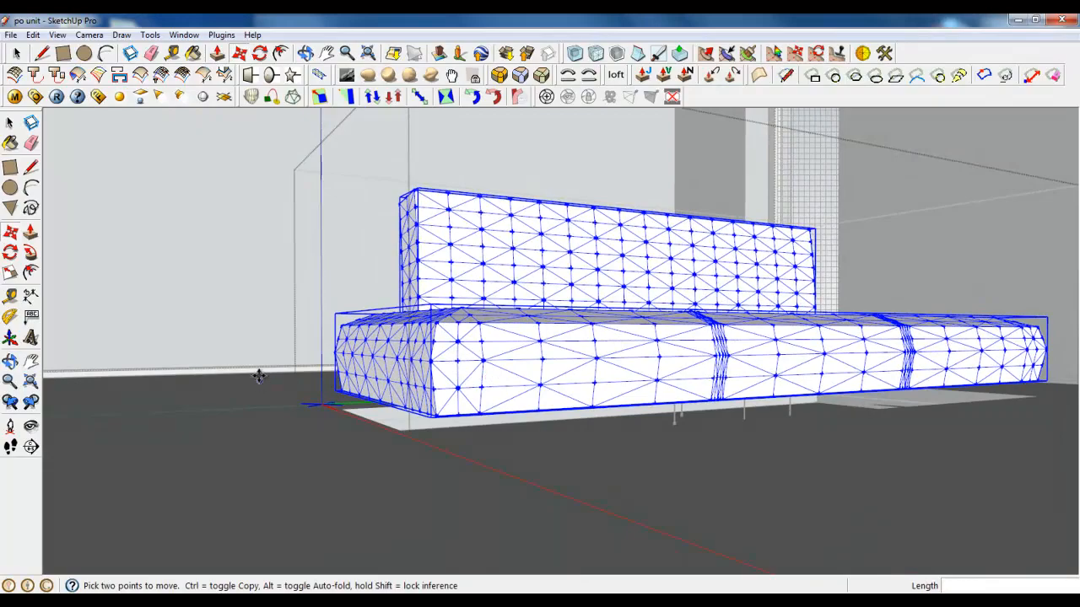
left_click(63, 52)
middle_click_drag(329, 380, 344, 417)
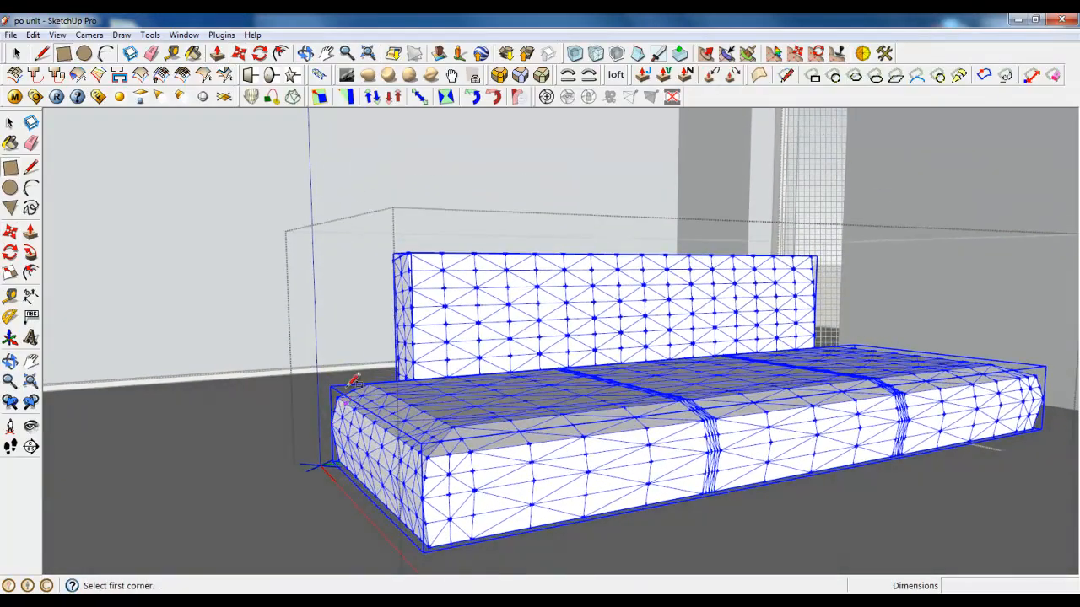
scroll(371, 480, "up", 3)
middle_click_drag(349, 458, 650, 545)
middle_click_drag(590, 493, 868, 567)
scroll(602, 327, "down", 2)
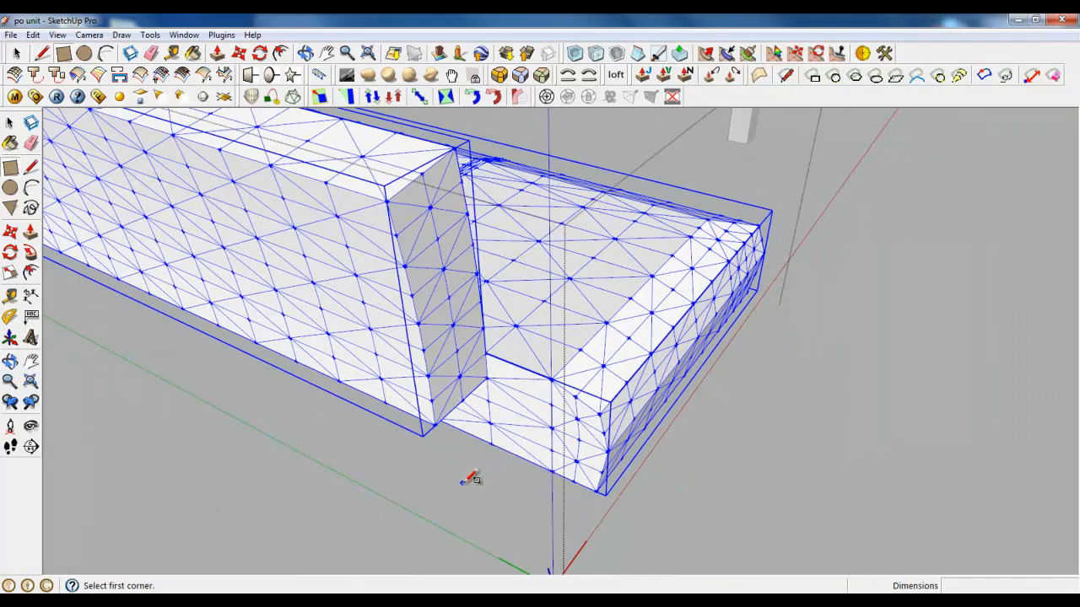
left_click(470, 479)
middle_click_drag(506, 470, 499, 446)
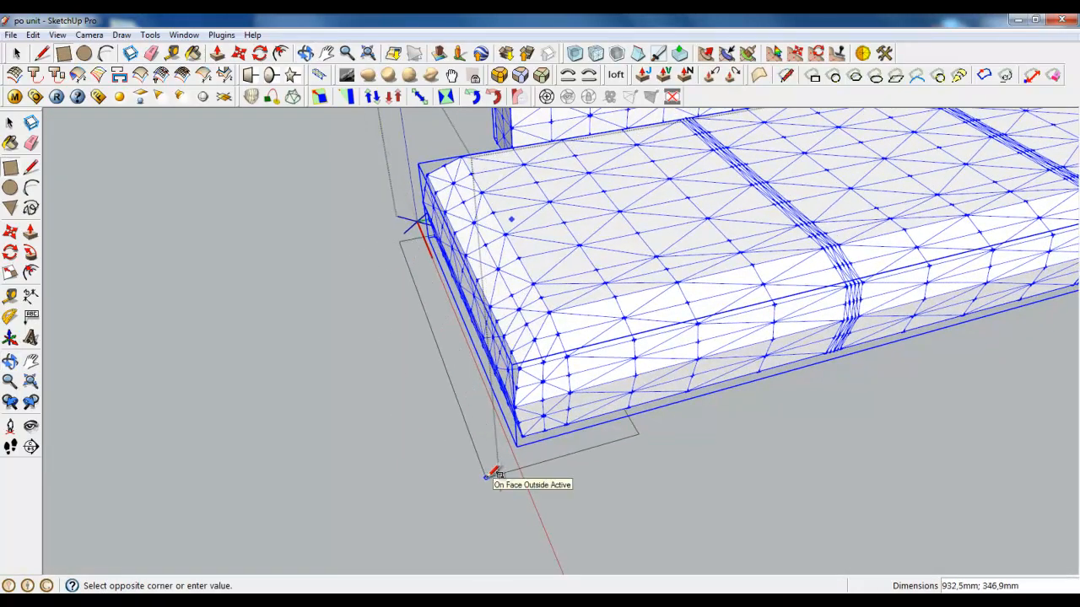
left_click(486, 482)
Step: Turn the new floor rectangle at the sofa's end into a group
left_click(17, 53)
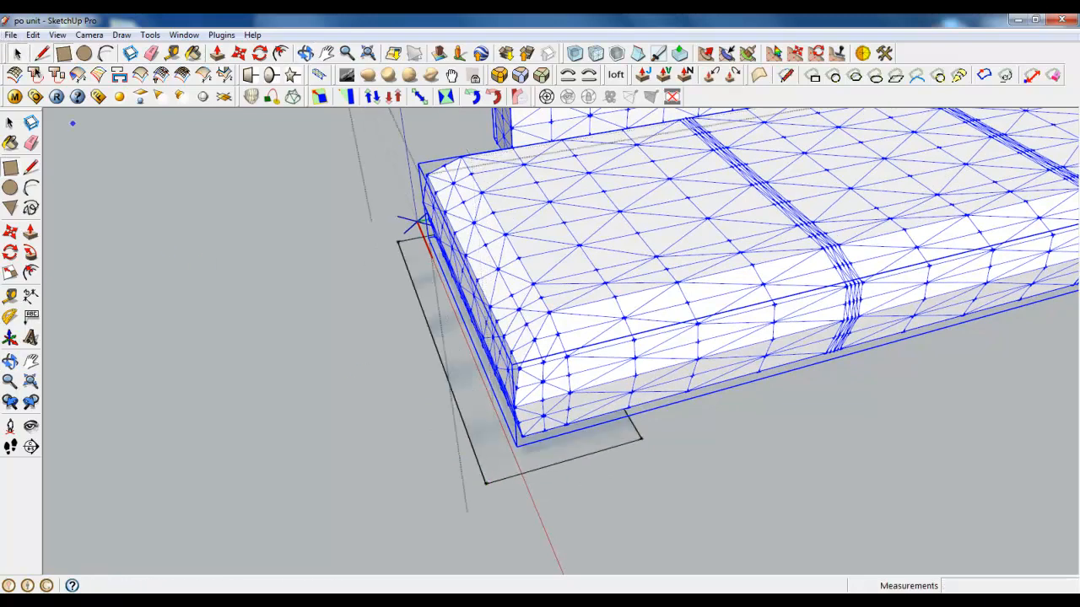
left_click(424, 294)
right_click(424, 294)
left_click(468, 412)
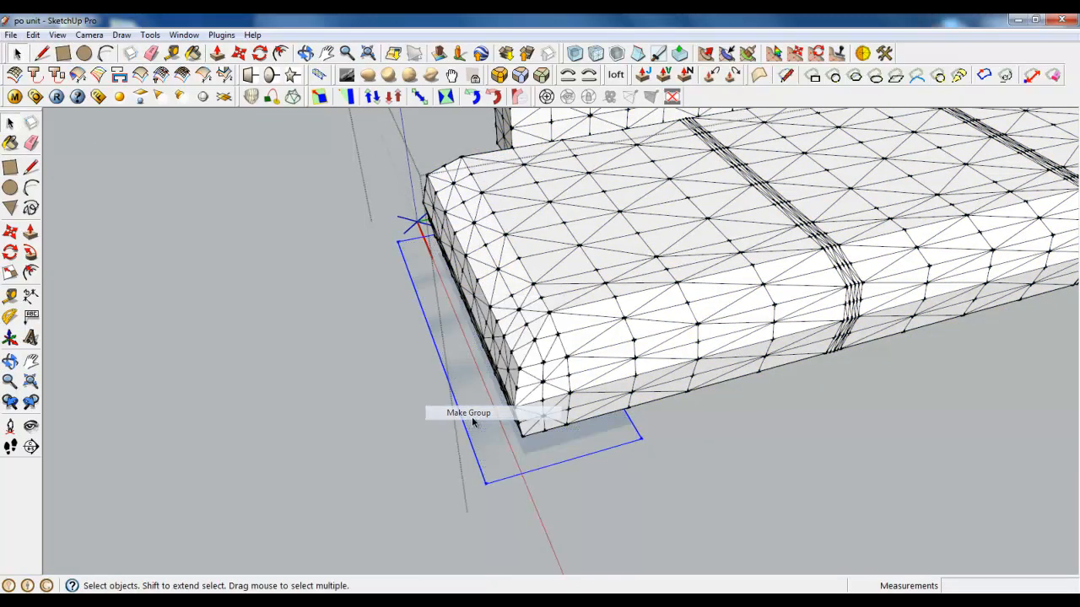
Step: Open the rectangle's group and pull the face up about 287 mm, plus a further 50 mm
double_click(426, 323)
left_click(216, 53)
left_click(441, 349)
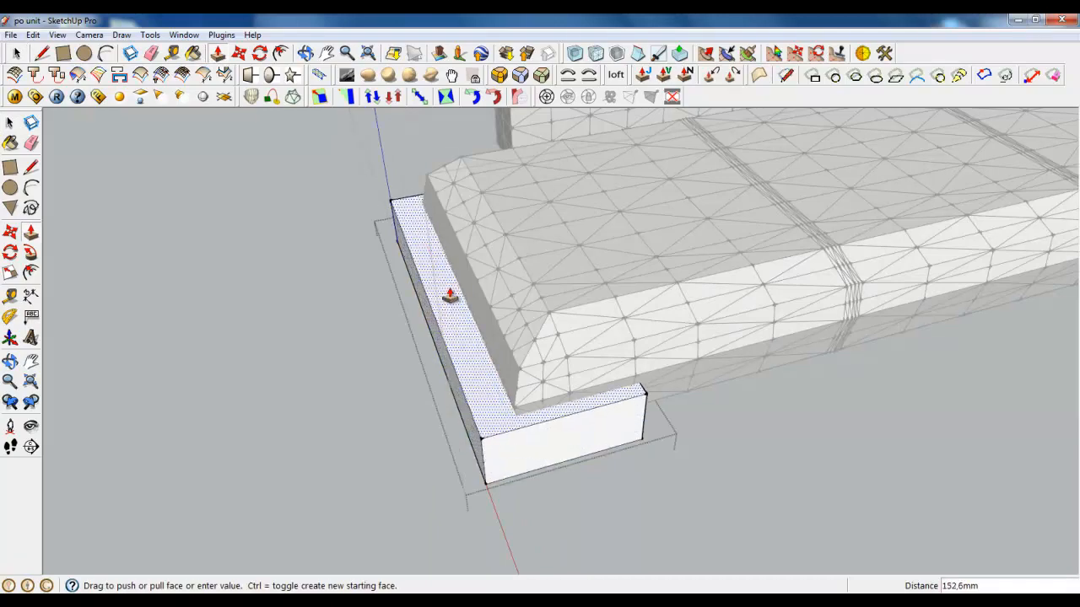
left_click(552, 229)
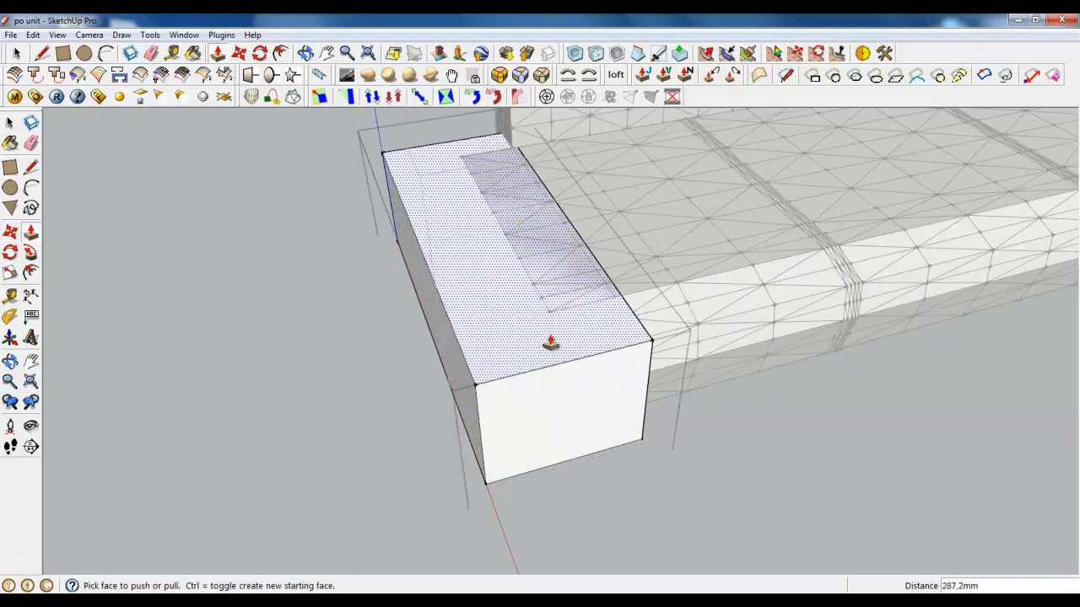
left_click(545, 344)
key("Return")
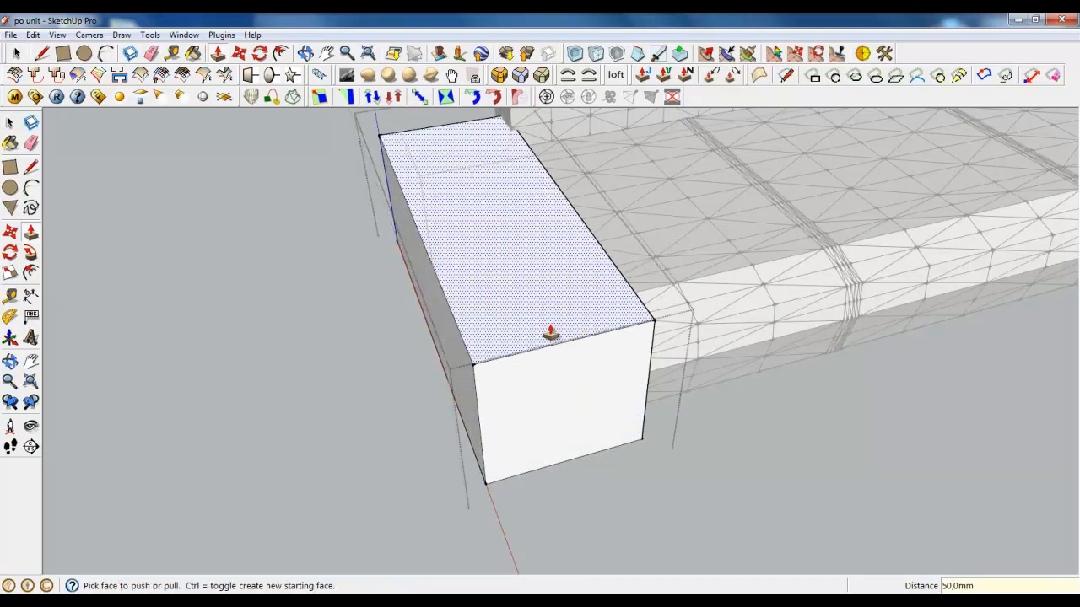
Step: Offset the front face outline of the end box inward by 40 mm
scroll(599, 393, "up", 3)
middle_click_drag(636, 424, 528, 270)
scroll(528, 270, "up", 1)
left_click(280, 53)
scroll(563, 386, "down", 1)
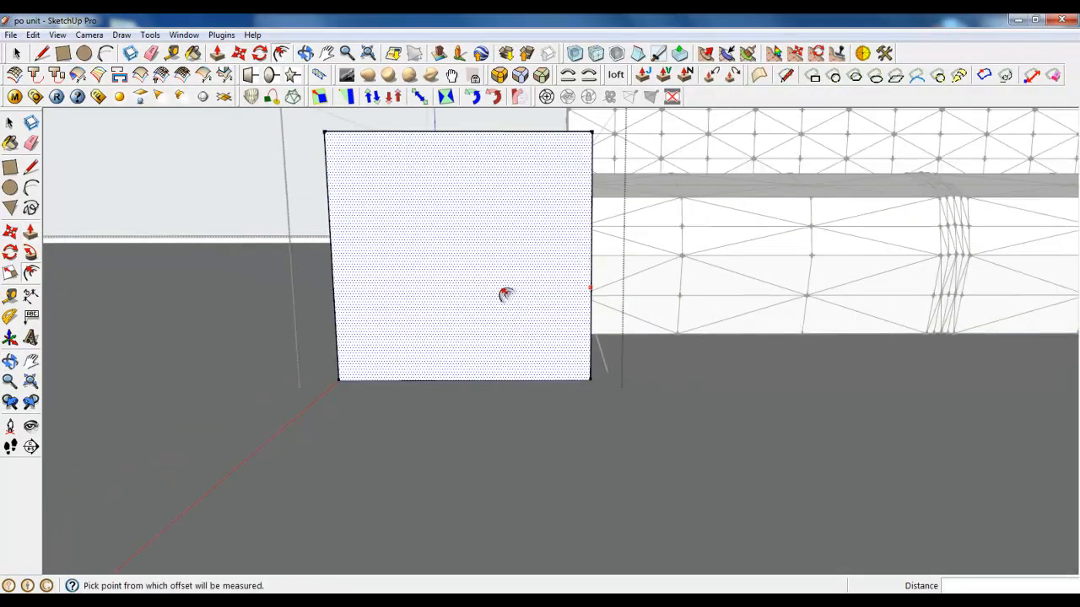
left_click(504, 293)
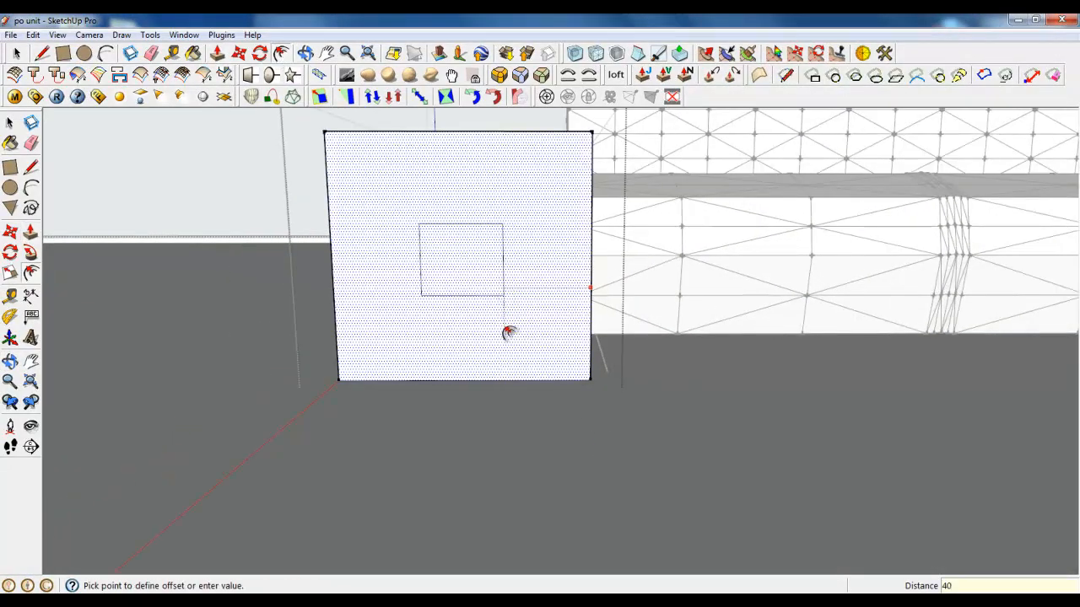
type("40")
key("Return")
Step: Move the inner outline's vertical edge nearest the sofa seat onto the box's outer edge
middle_click_drag(557, 373, 527, 325)
left_click(238, 53)
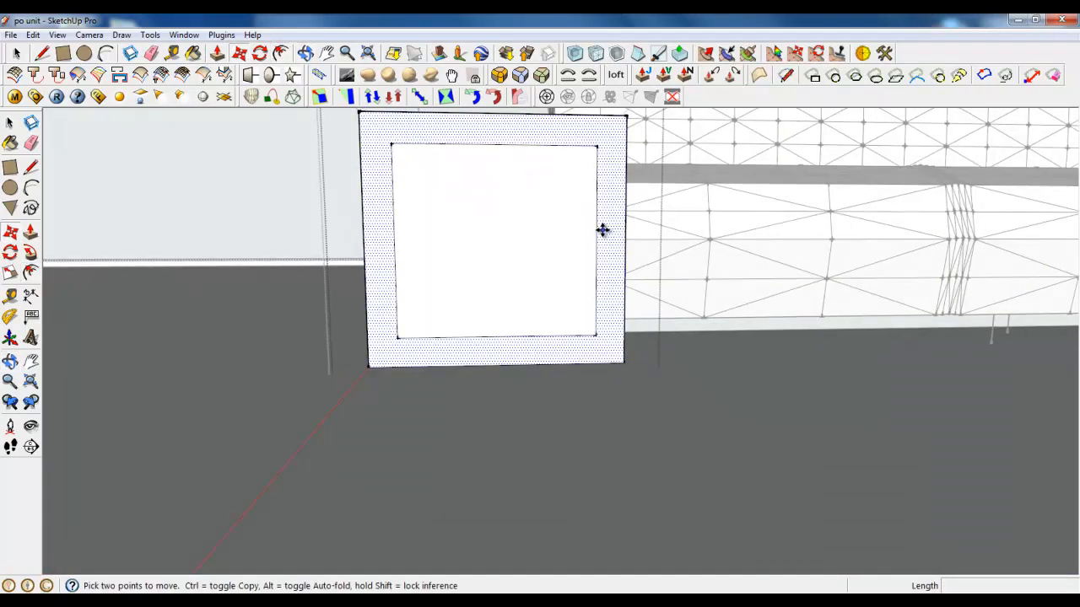
left_click(599, 229)
left_click(623, 228)
Step: Push the inner front face through the box's full depth to leave a C-shaped frame open toward the seat
middle_click_drag(554, 208, 489, 336)
scroll(528, 239, "down", 4)
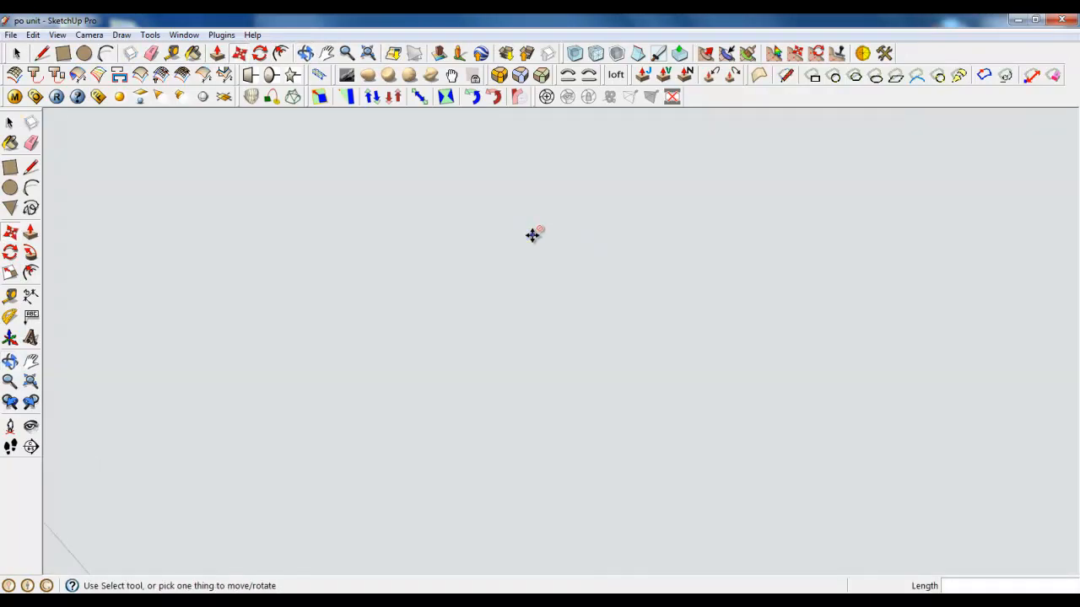
scroll(531, 236, "down", 5)
middle_click_drag(531, 236, 277, 392)
scroll(276, 391, "down", 1)
left_click(217, 53)
scroll(217, 453, "down", 5)
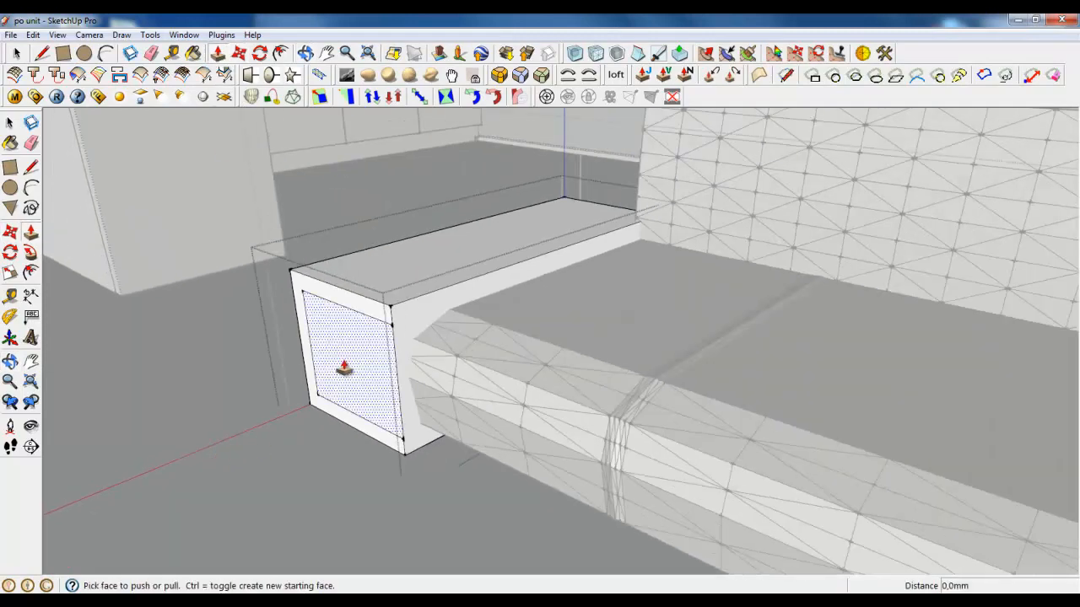
left_click(345, 369)
left_click(559, 212)
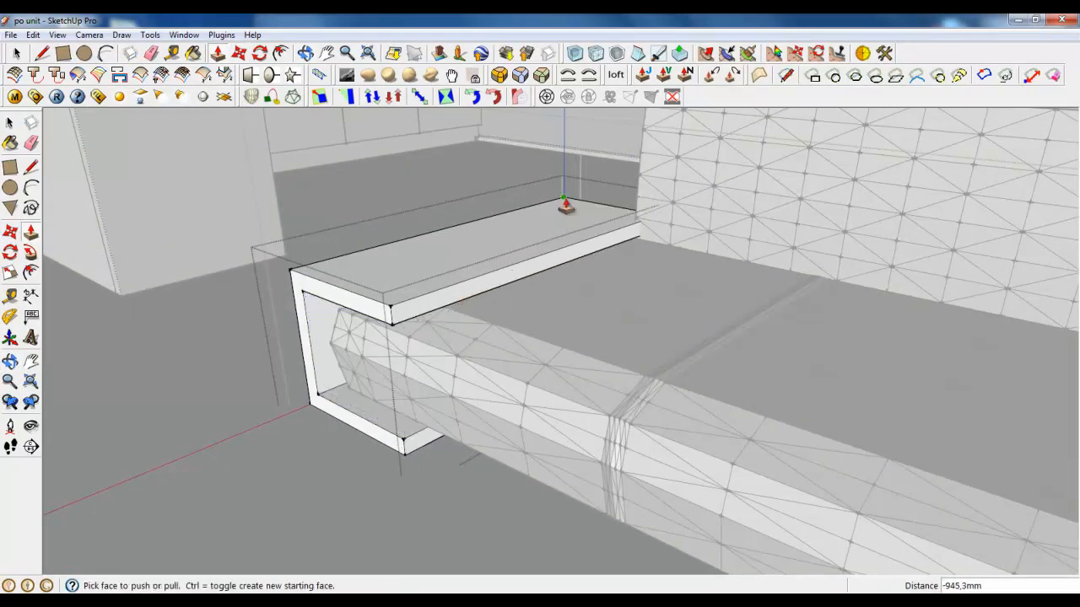
Step: Round the frame's upper outer edge with a tangent arc of about 26 mm radius, cutting the corner away along the full depth
scroll(559, 211, "up", 3)
middle_click_drag(321, 342, 470, 241)
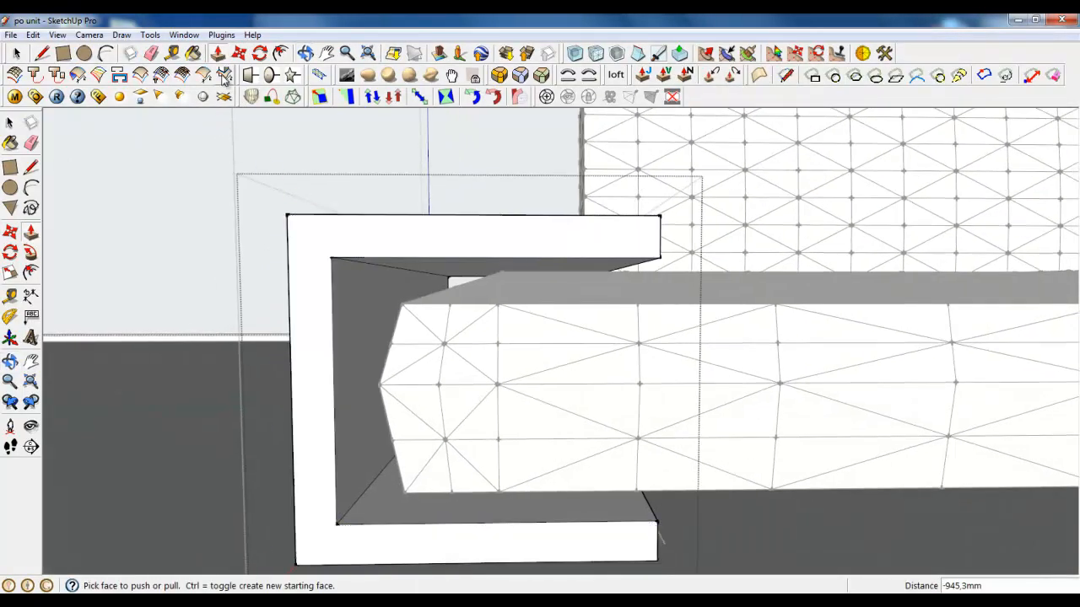
left_click(106, 53)
scroll(301, 225, "up", 2)
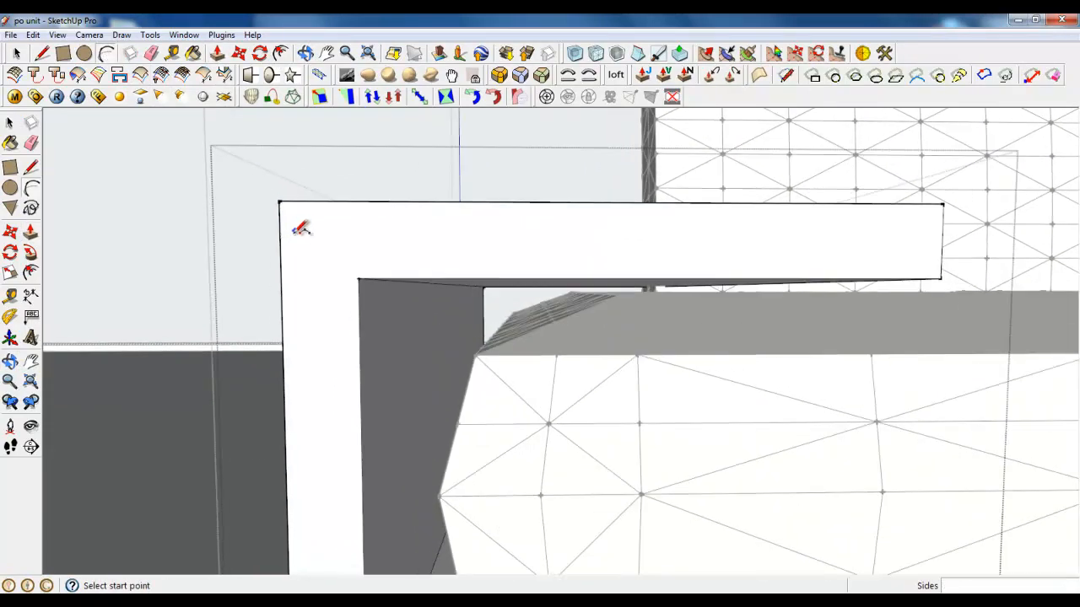
left_click(328, 201)
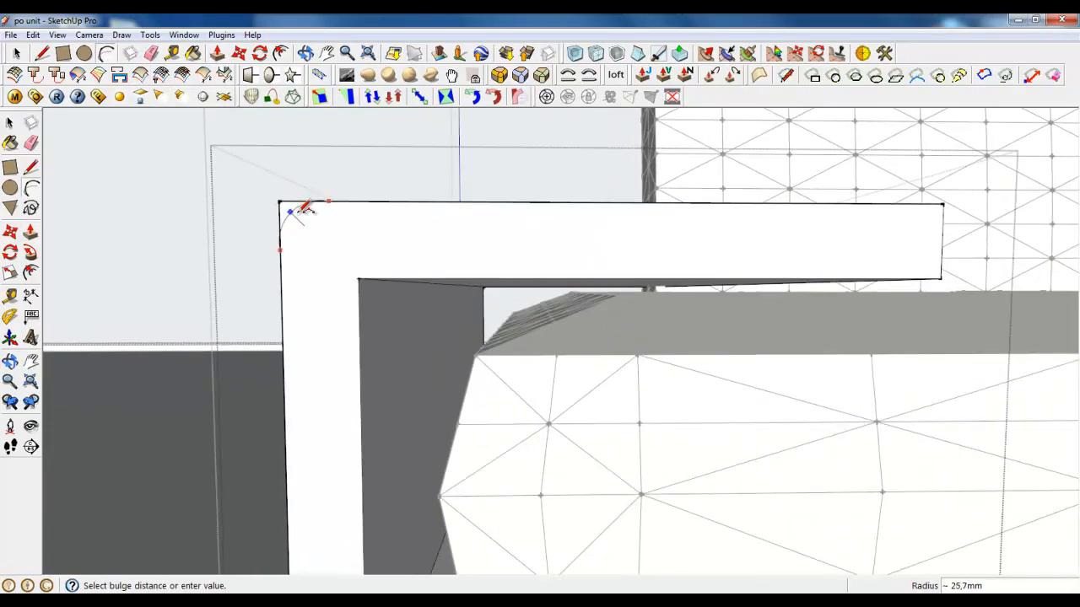
left_click(301, 210)
middle_click_drag(303, 229, 435, 259)
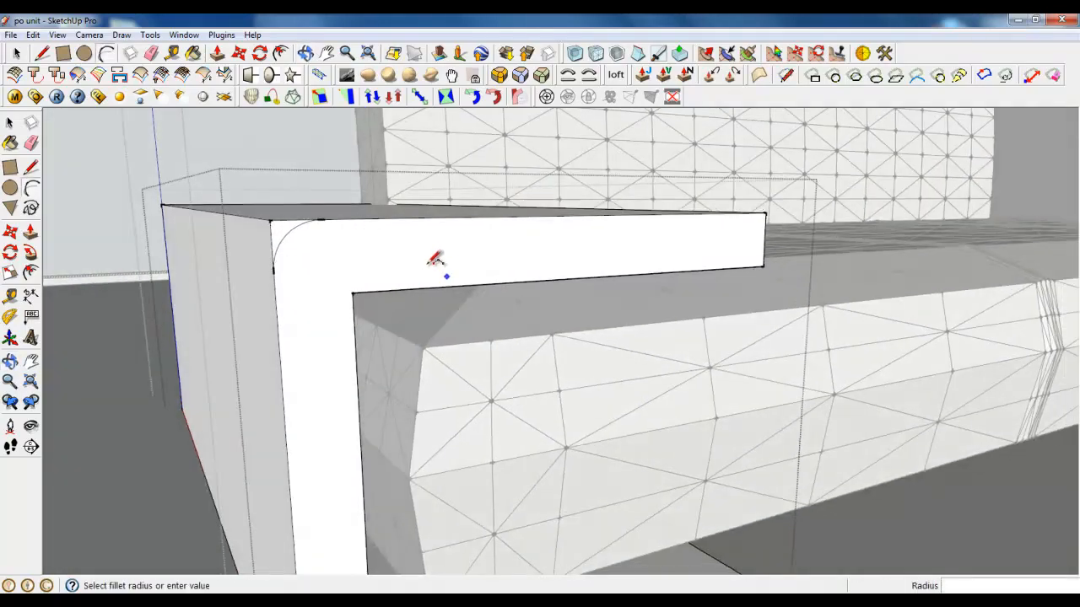
left_click(217, 53)
left_click(282, 234)
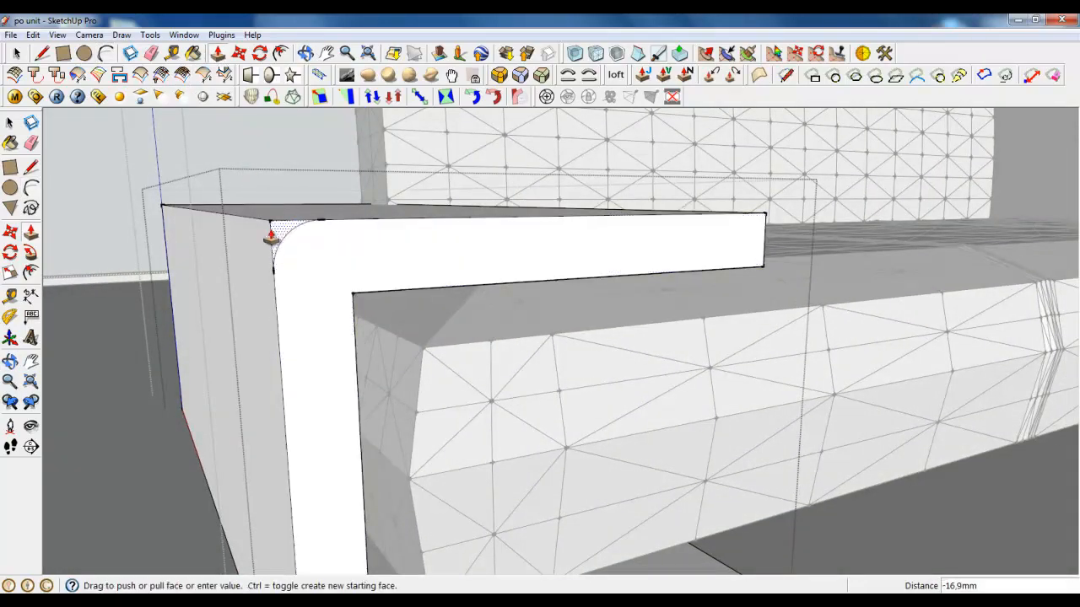
left_click(158, 215)
Step: Round the frame's lower outer edge with a matching arc of about 26 mm radius, pushing the corner through the full depth
scroll(363, 240, "down", 3)
scroll(354, 497, "up", 3)
scroll(352, 390, "down", 2)
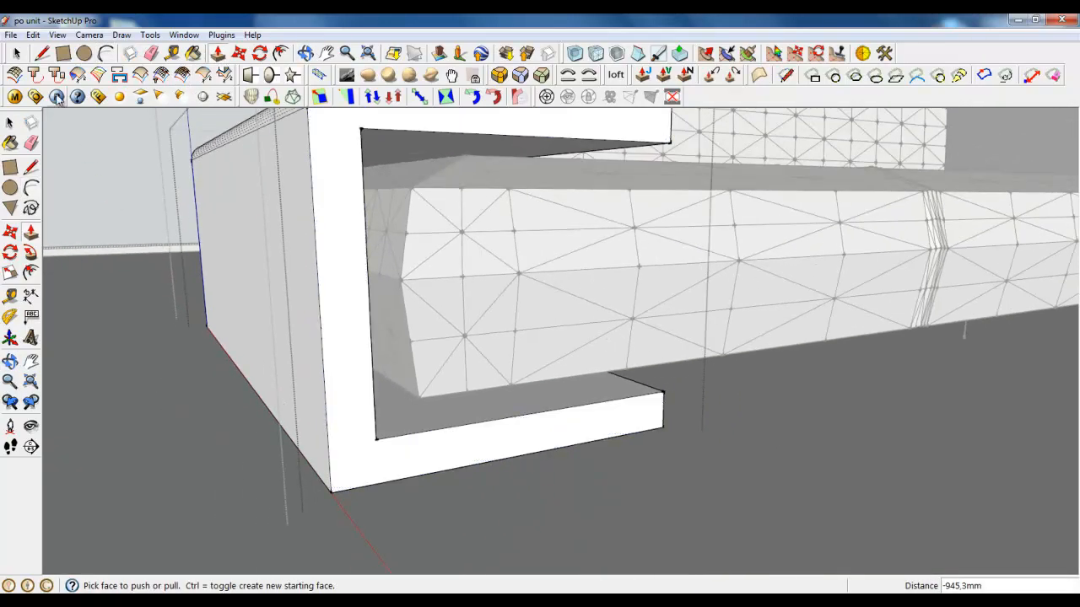
left_click(105, 53)
scroll(341, 462, "up", 2)
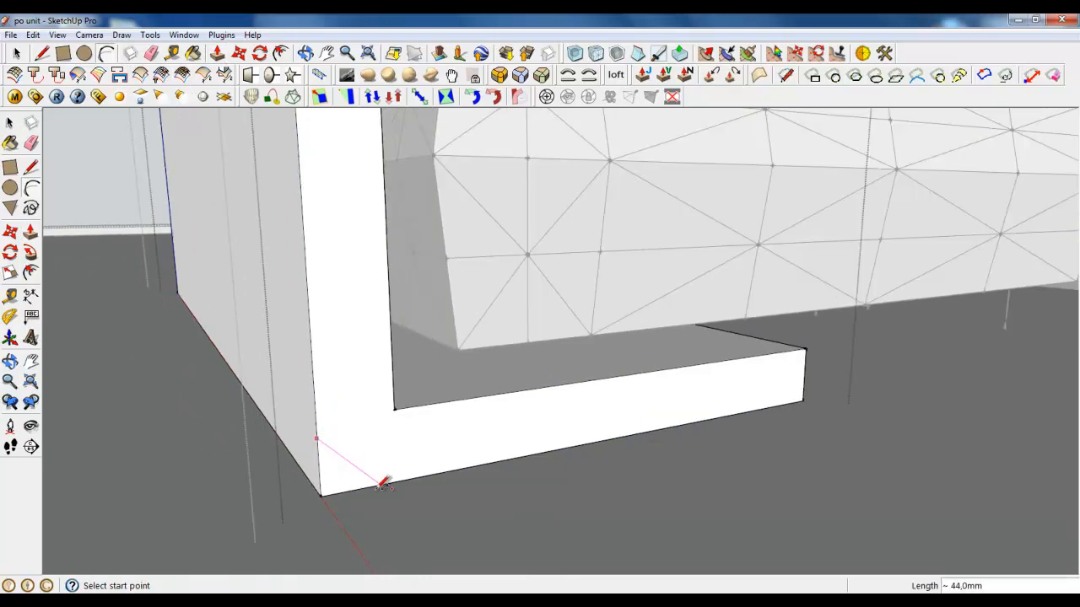
left_click(380, 483)
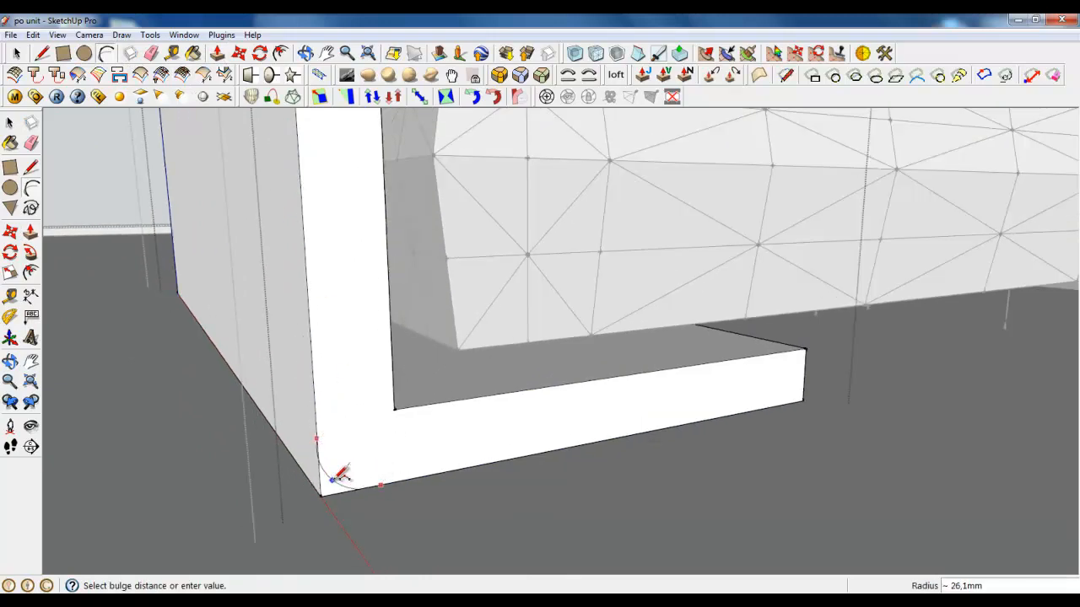
left_click(218, 53)
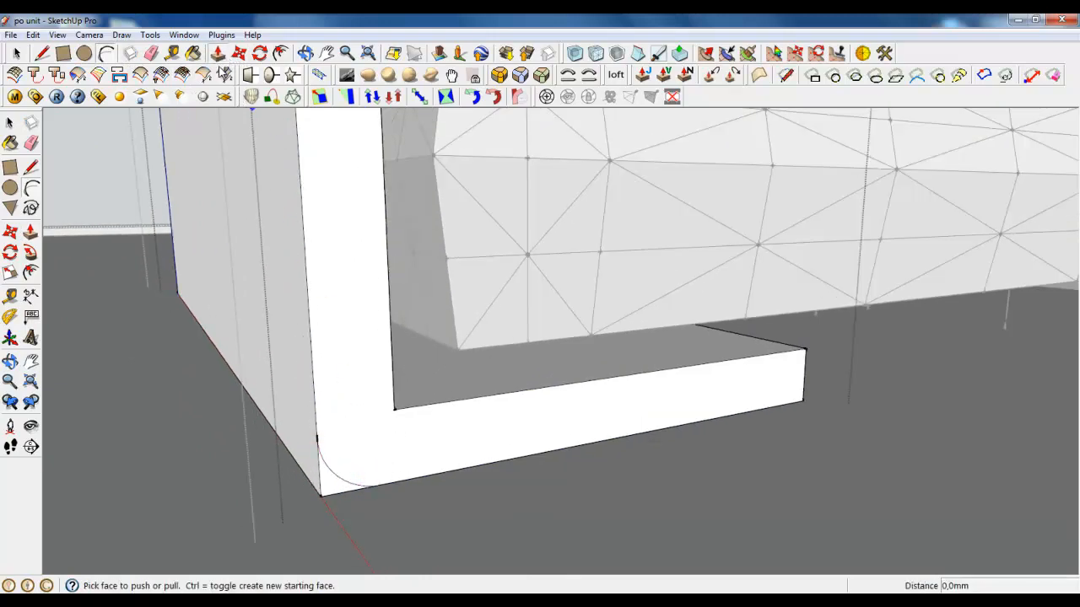
left_click(332, 484)
left_click(179, 292)
scroll(314, 447, "down", 5)
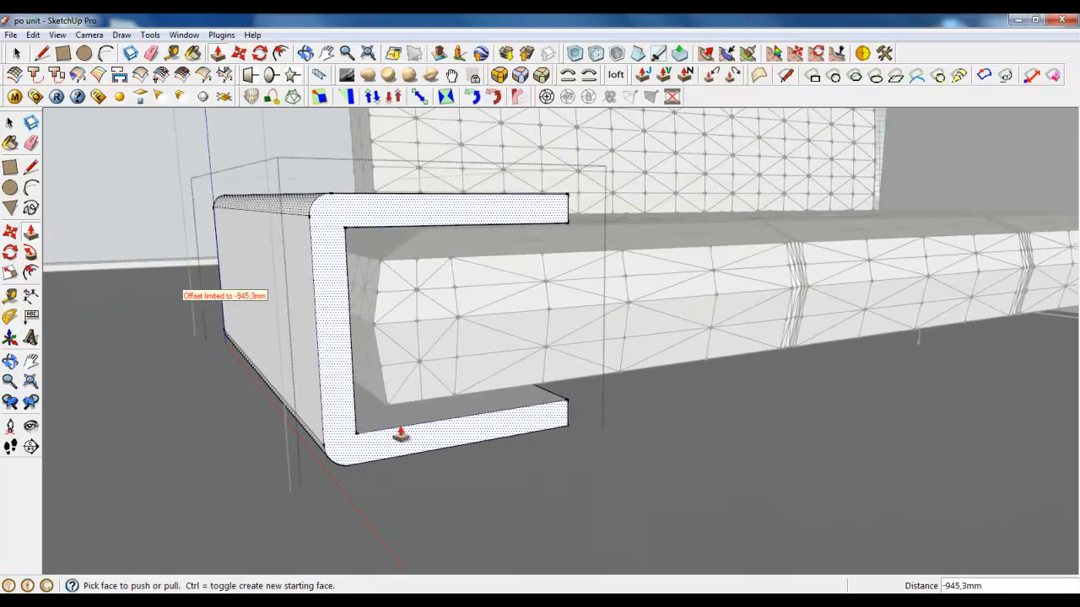
Step: Draw an arc of about 53 mm radius across the front inner corner of the frame's top face and select the cut-off corner
scroll(463, 321, "up", 1)
middle_click_drag(463, 211, 405, 321)
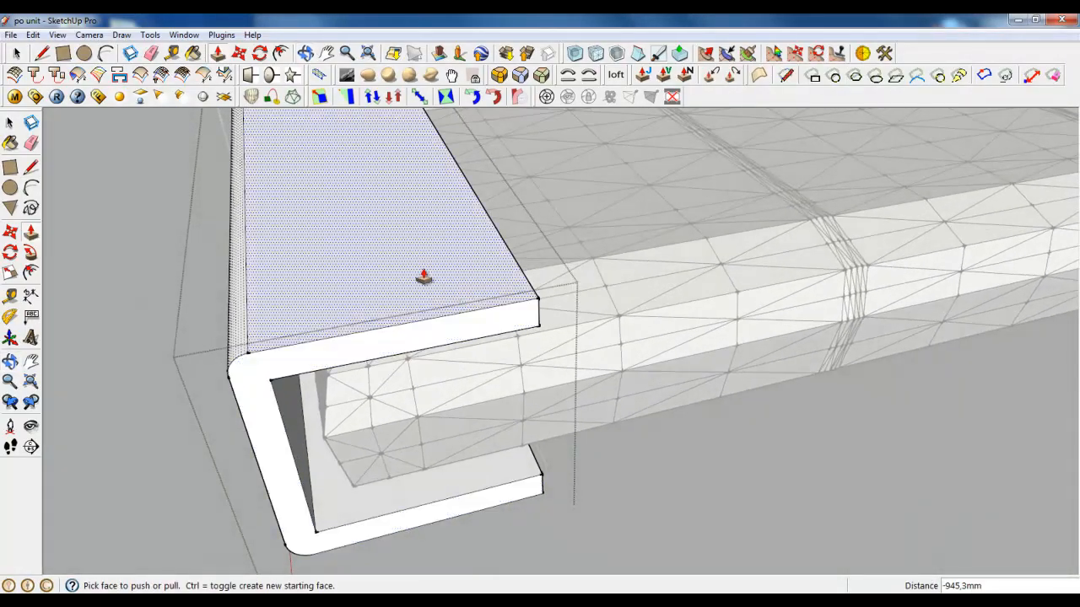
key("a")
scroll(475, 281, "up", 3)
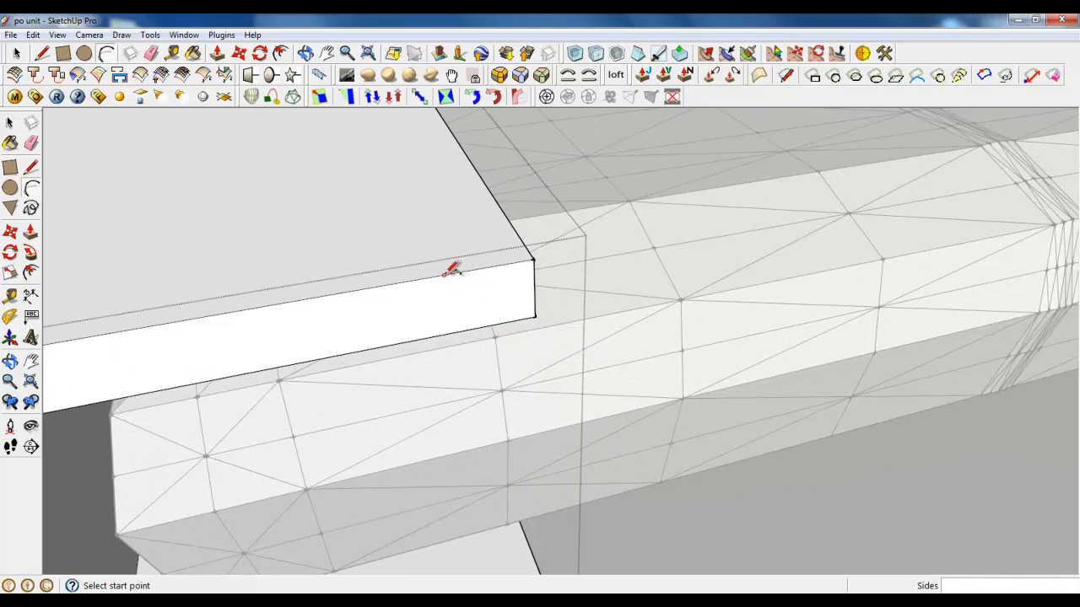
left_click(508, 220)
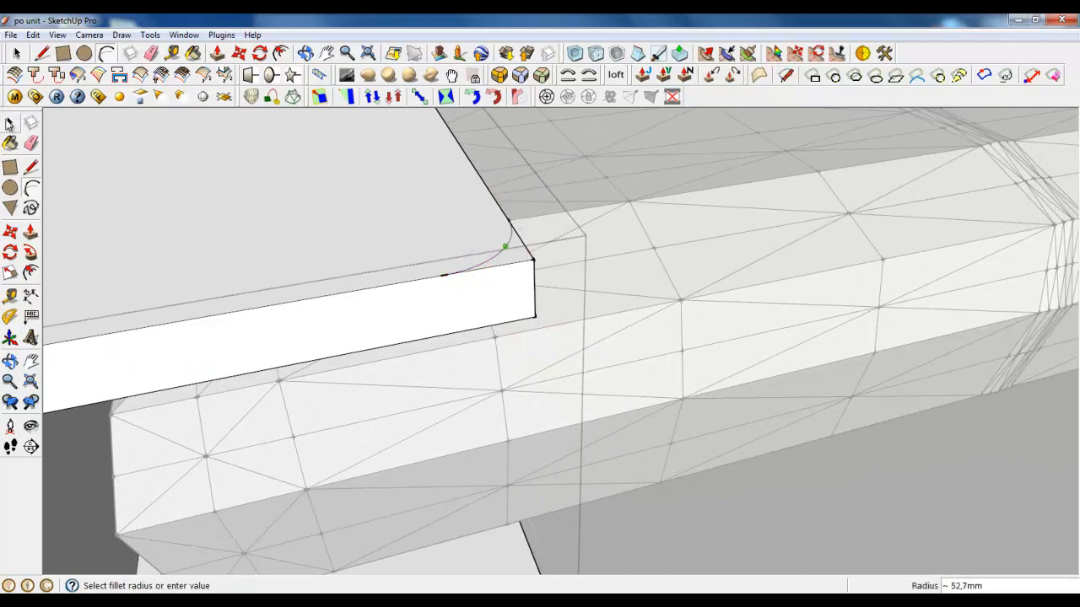
left_click(20, 56)
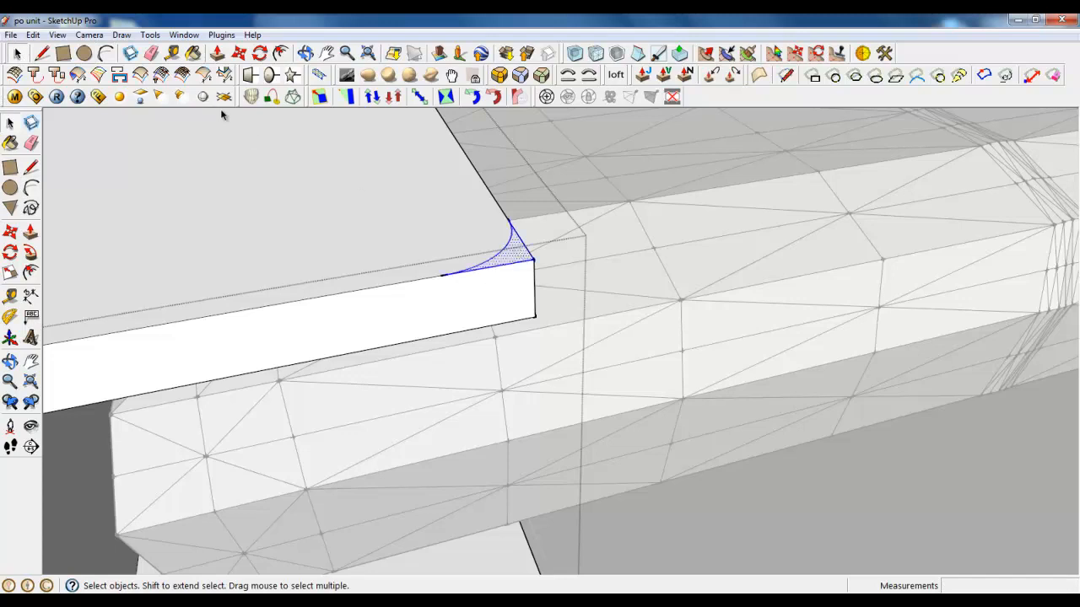
Step: Copy the cut-off corner profile from the frame's upper slab down onto the matching front inner corner of the lower slab
left_click(241, 54)
left_click(534, 260)
key("ctrl")
scroll(562, 185, "down", 3)
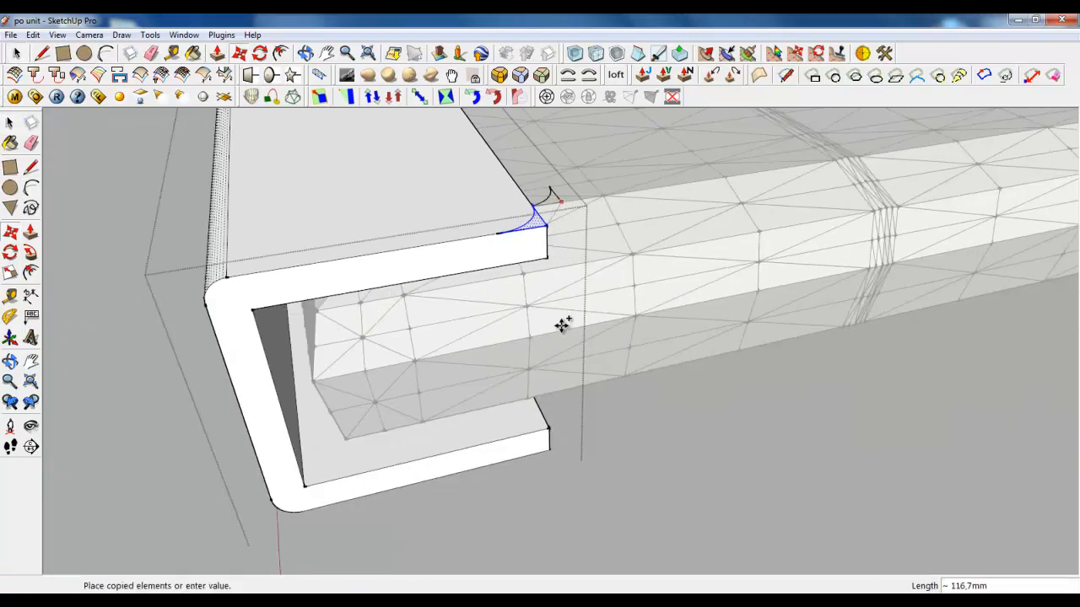
left_click(550, 422)
Step: Round both slab corners by pushing the cut-off pieces 40 mm through the thickness, and leave the frame's editing
left_click(226, 75)
left_click(542, 233)
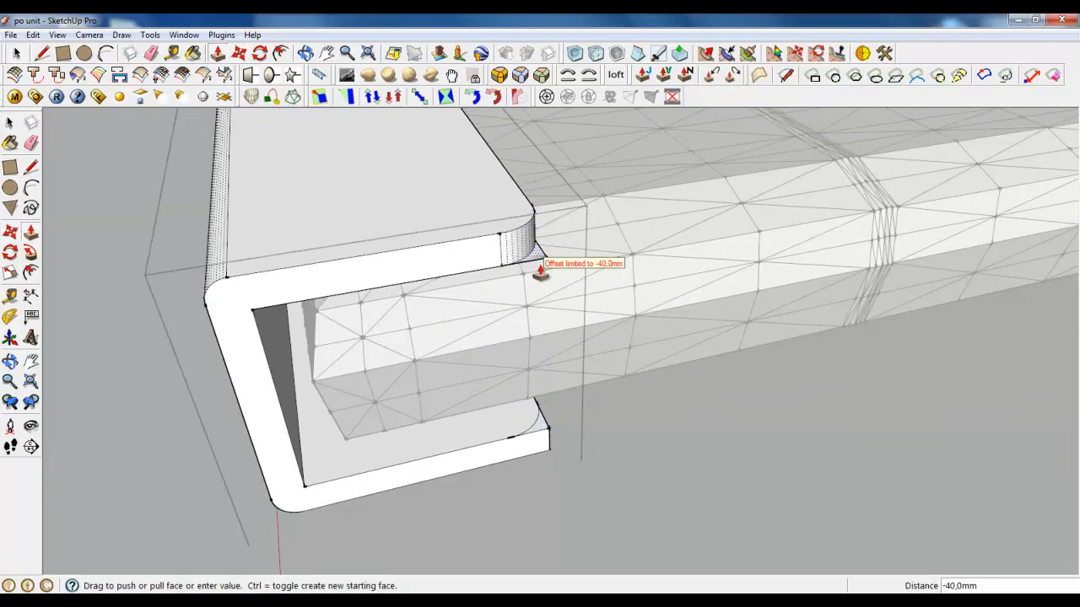
left_click(542, 270)
left_click(545, 449)
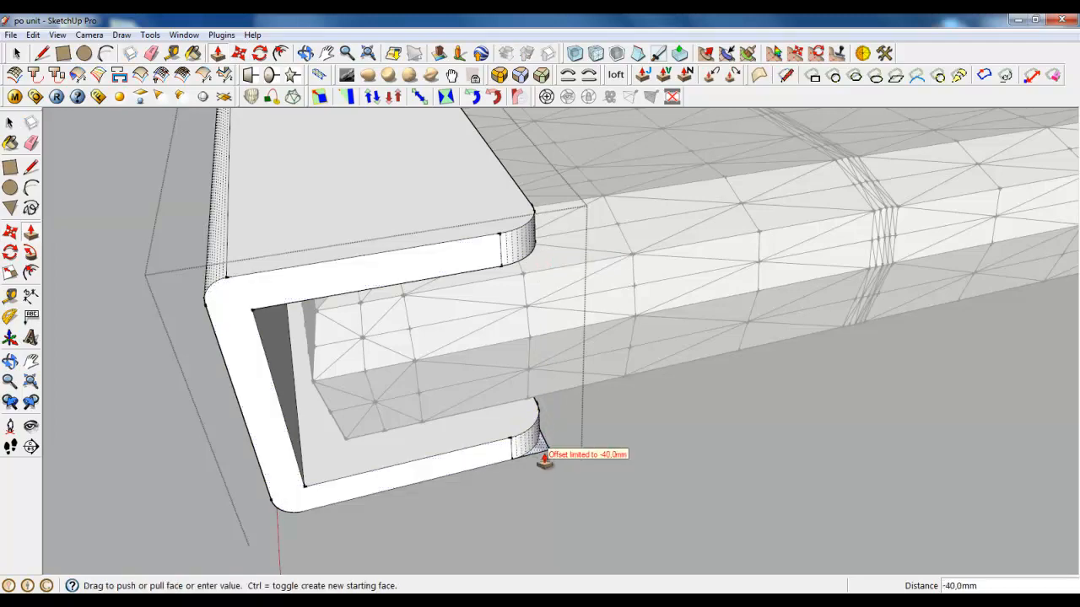
left_click(540, 498)
middle_click_drag(540, 512, 171, 258)
left_click(16, 53)
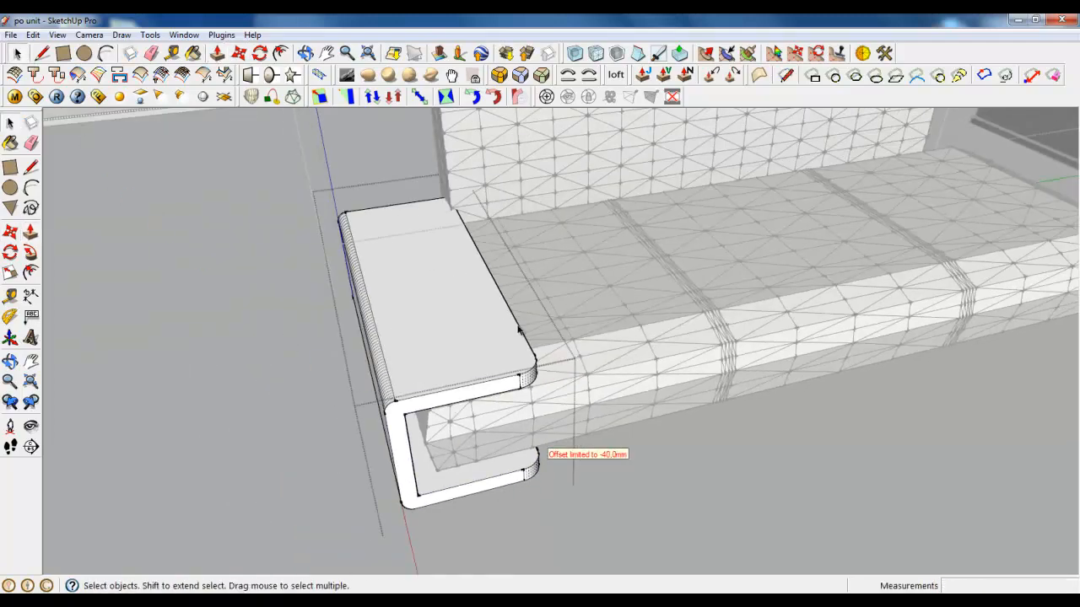
middle_click_drag(518, 326, 229, 320)
right_click(220, 329)
left_click(258, 327)
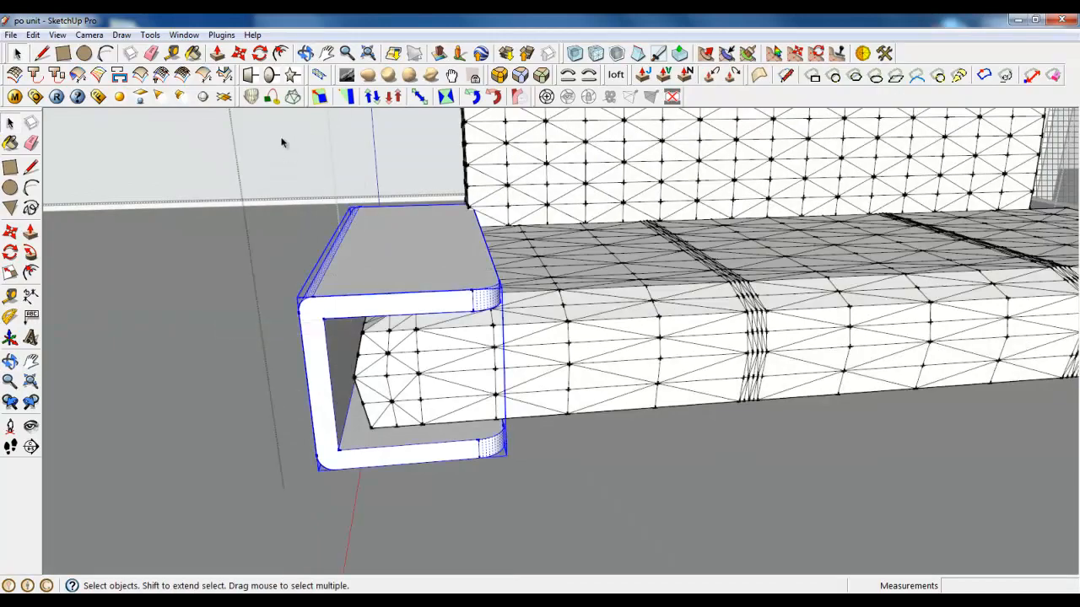
Step: Move the armrest frame about 26.5 mm to fit it against the backrest's corner
key("m")
scroll(477, 234, "up", 3)
scroll(469, 234, "down", 4)
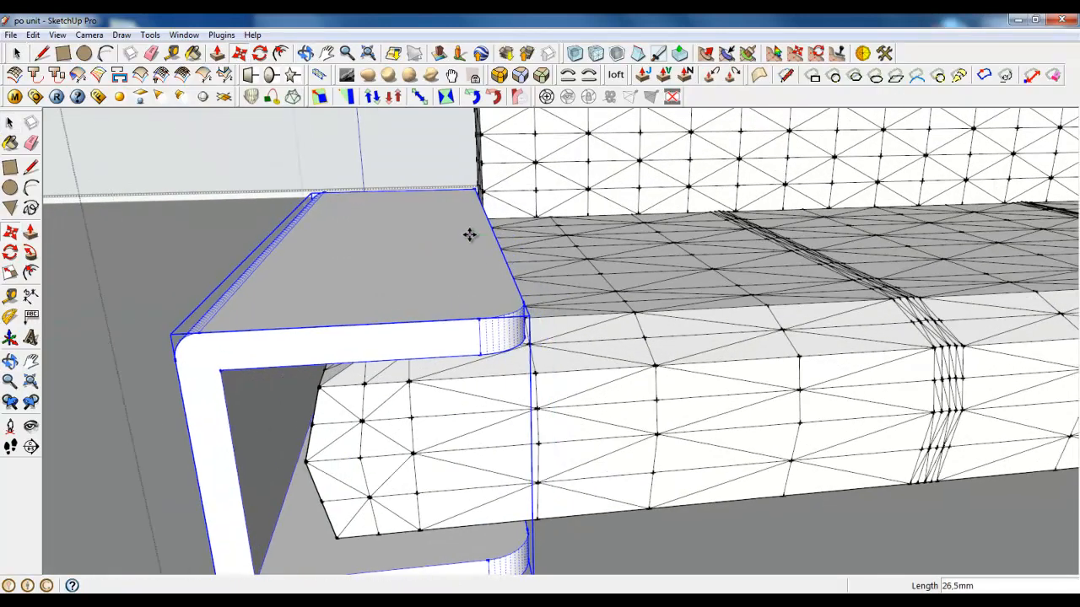
middle_click_drag(405, 289, 611, 317)
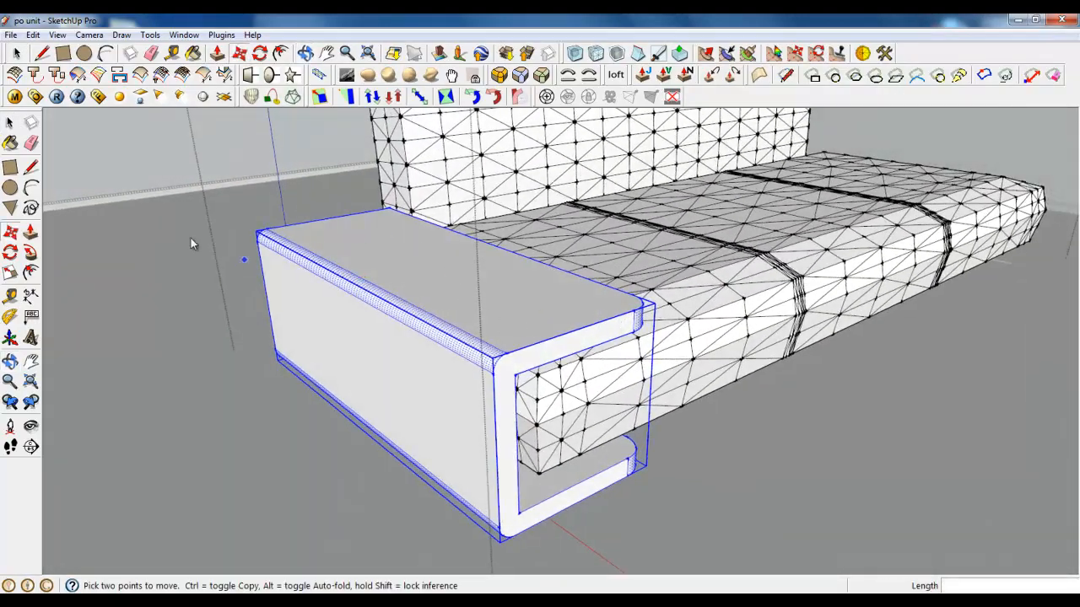
left_click(17, 53)
double_click(518, 380)
left_click(509, 363)
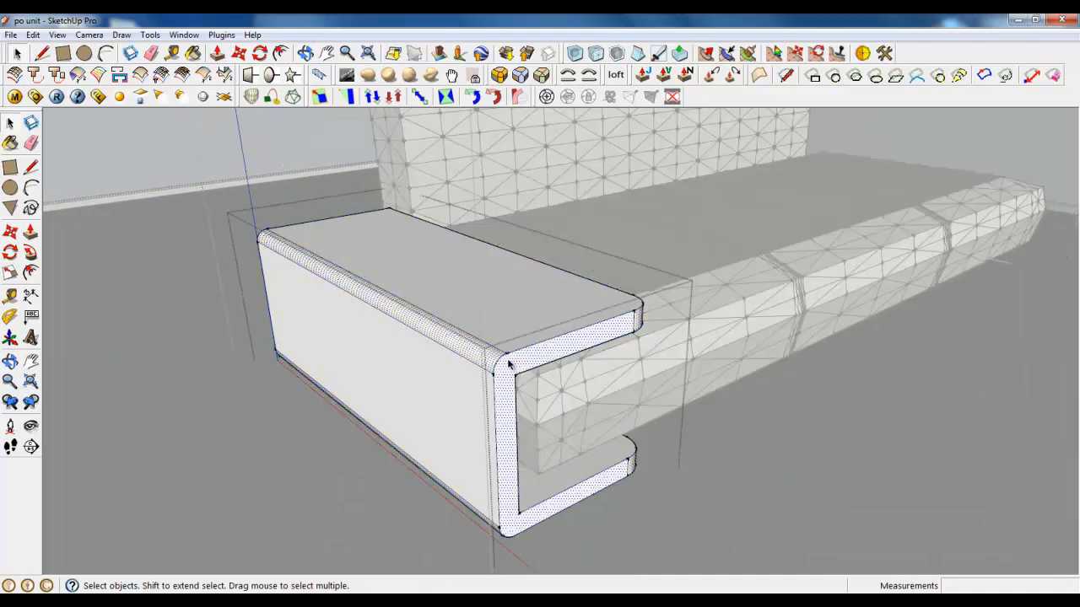
scroll(580, 357, "up", 2)
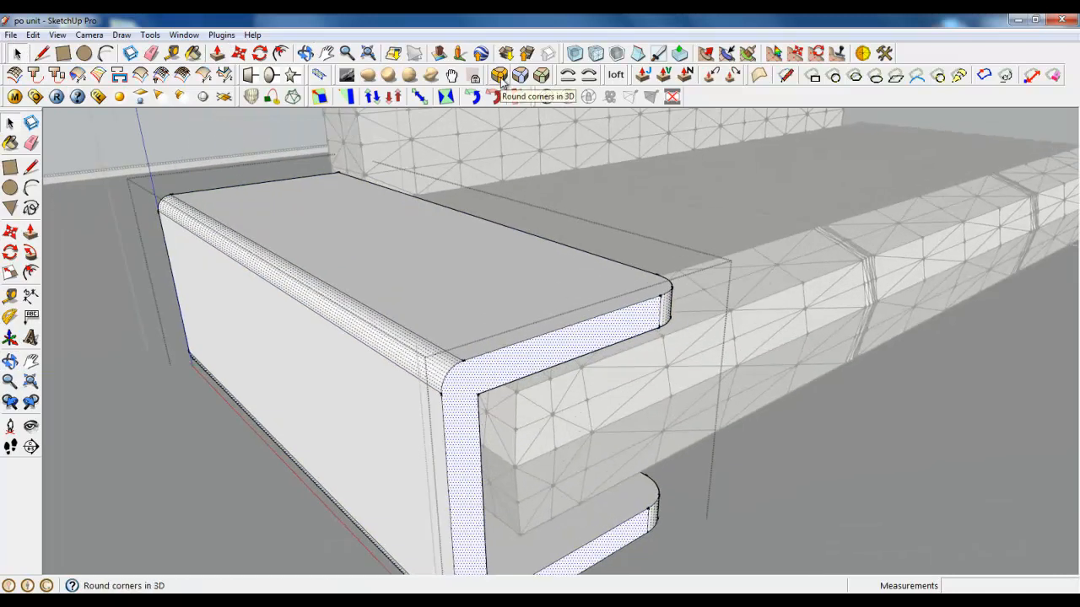
scroll(472, 510, "down", 2)
left_click(295, 456)
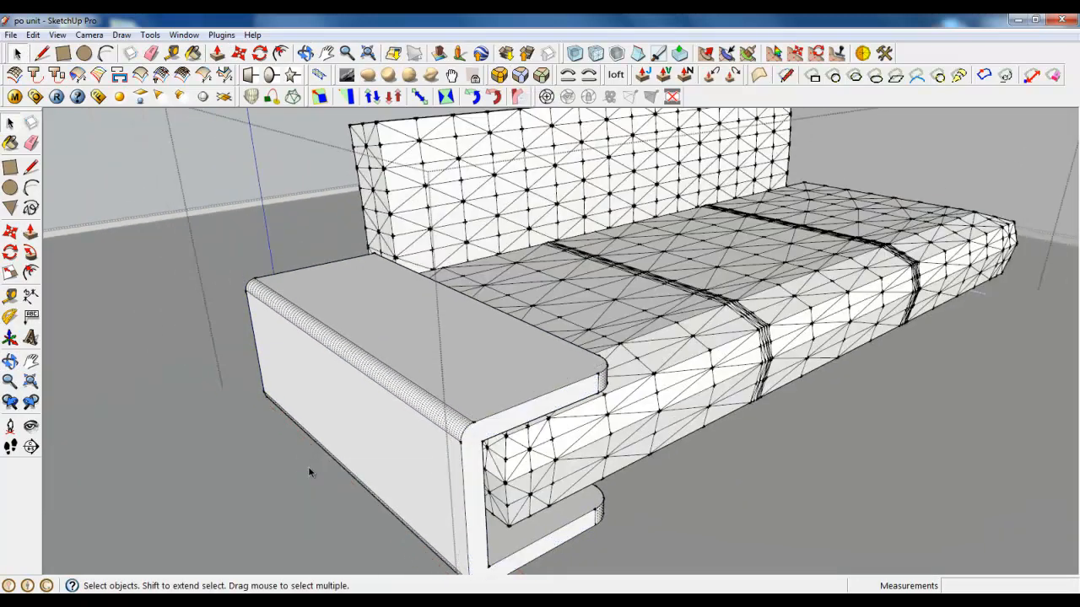
Step: Copy the armrest frame along the sofa's length to the opposite end of the seat
left_click(464, 388)
middle_click_drag(464, 388, 516, 376)
left_click(239, 53)
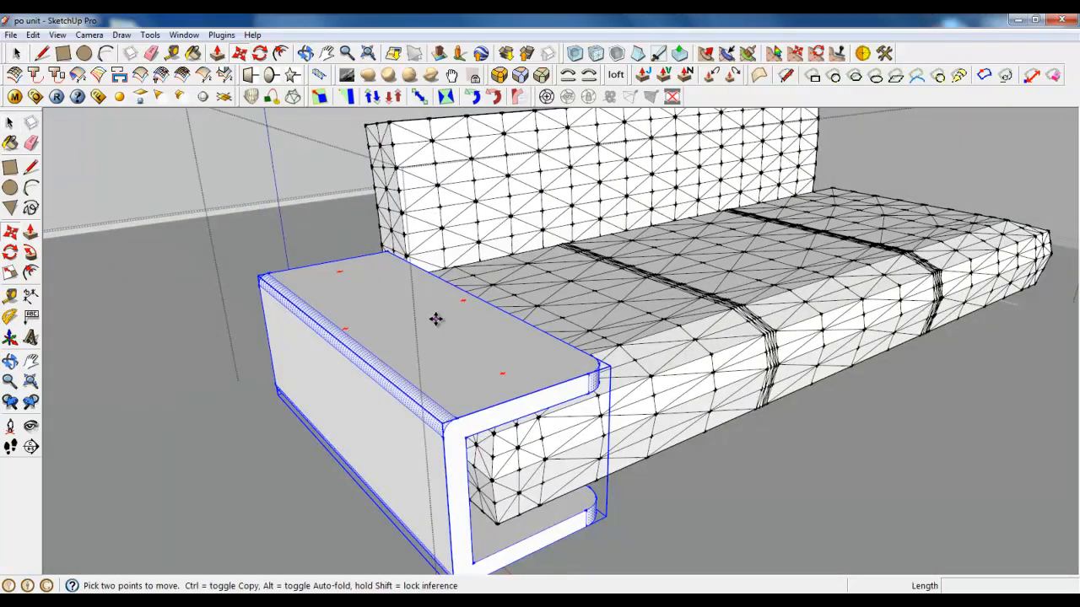
left_click(434, 315)
key("ctrl")
left_click(1022, 170)
scroll(1021, 169, "up", 4)
scroll(383, 362, "down", 2)
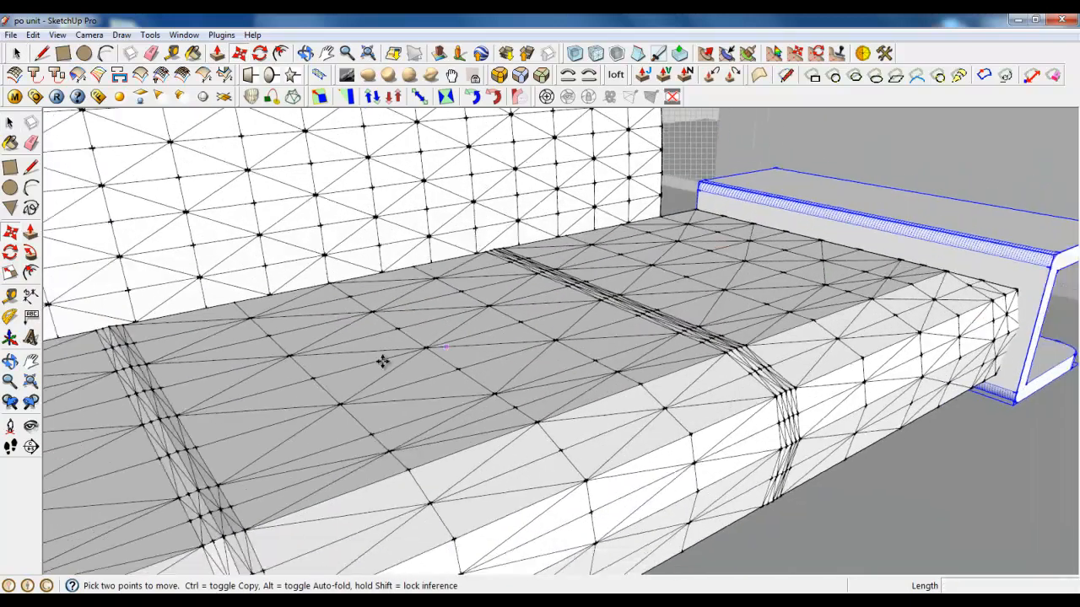
Step: Mirror the copied frame across the sofa's length with a scale factor of -1 so that it opens toward the seat
scroll(1046, 261, "up", 4)
scroll(113, 284, "down", 1)
left_click(11, 274)
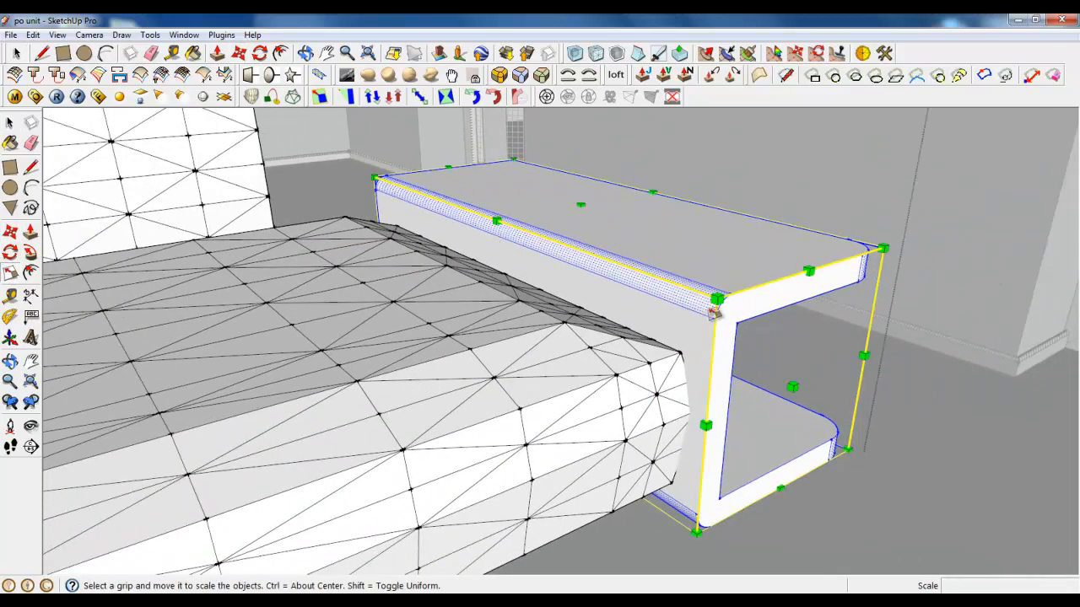
middle_click_drag(673, 314, 506, 265)
left_click_drag(641, 289, 911, 274)
type("-1")
key("Return")
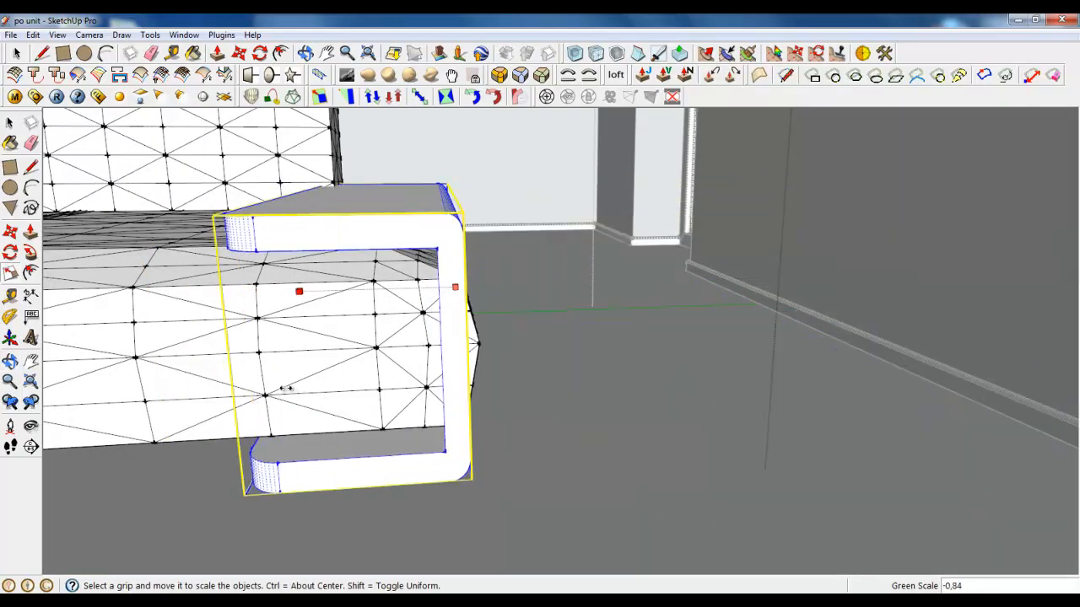
Step: Move the mirrored frame slightly outward along the sofa's length so that it encloses the seat's far end
middle_click_drag(278, 391, 377, 374)
left_click(217, 53)
left_click_drag(399, 204, 457, 200)
middle_click_drag(402, 286, 557, 342)
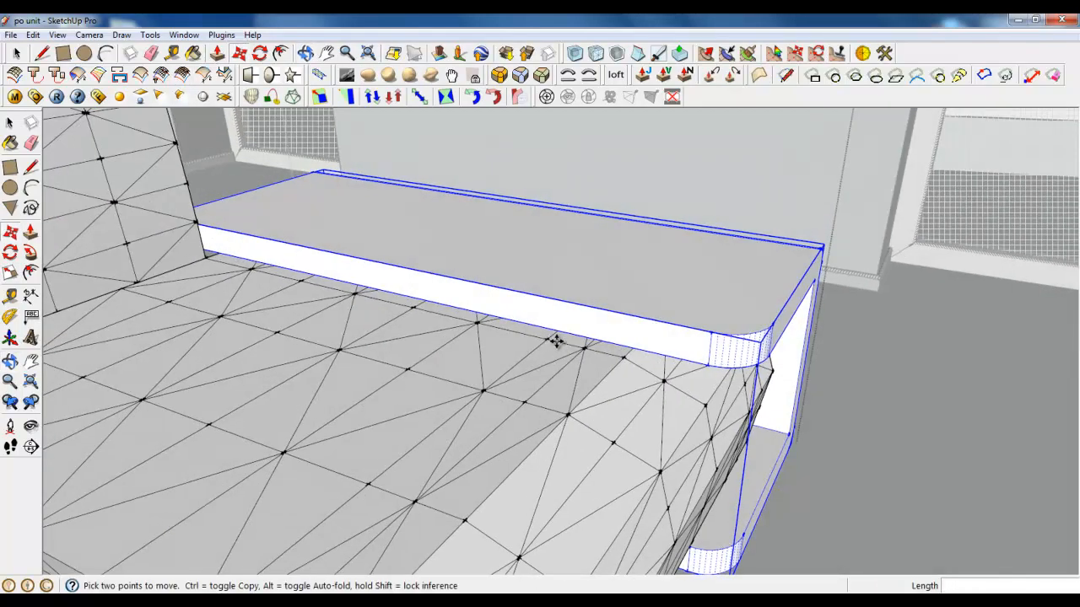
scroll(678, 325, "down", 7)
middle_click_drag(509, 374, 462, 381)
scroll(388, 383, "up", 3)
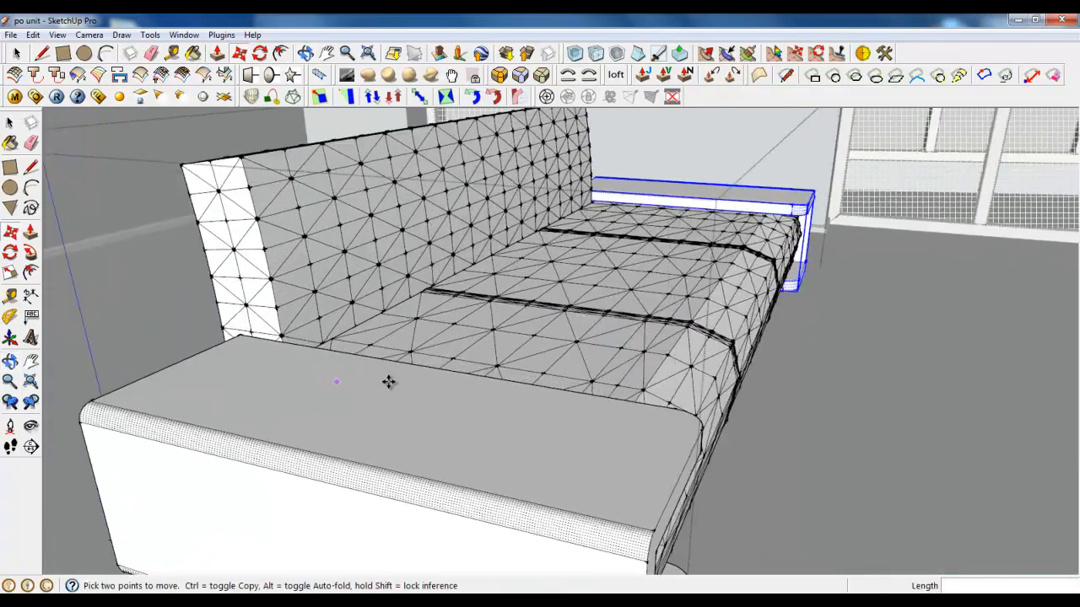
scroll(571, 398, "down", 4)
middle_click_drag(571, 400, 447, 397)
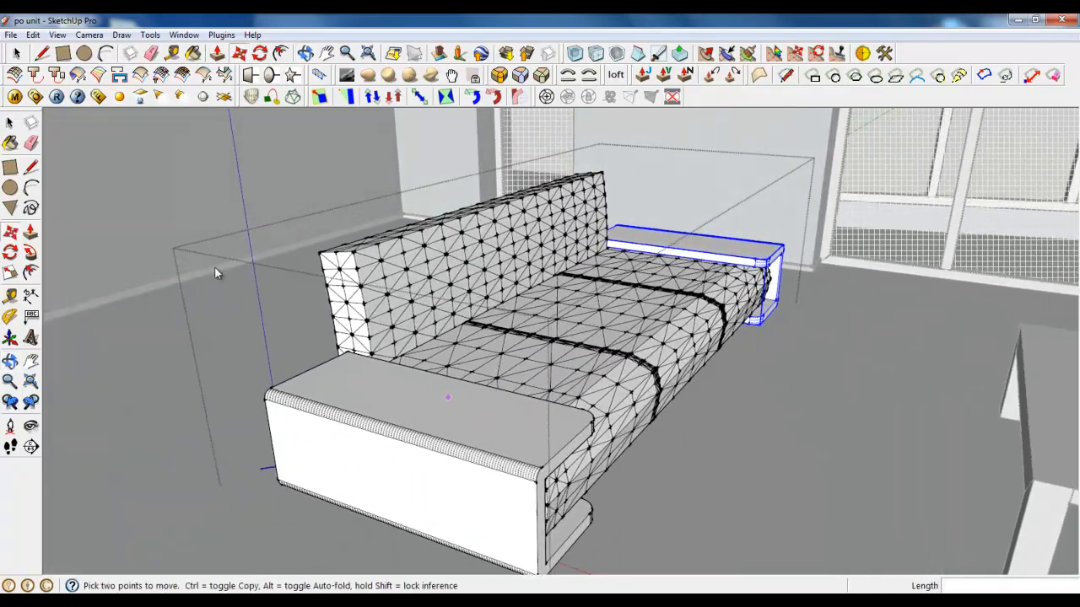
Step: Select the seat base between the two armrest frames
left_click(17, 53)
left_click(468, 293)
left_click(532, 363)
left_click(473, 295)
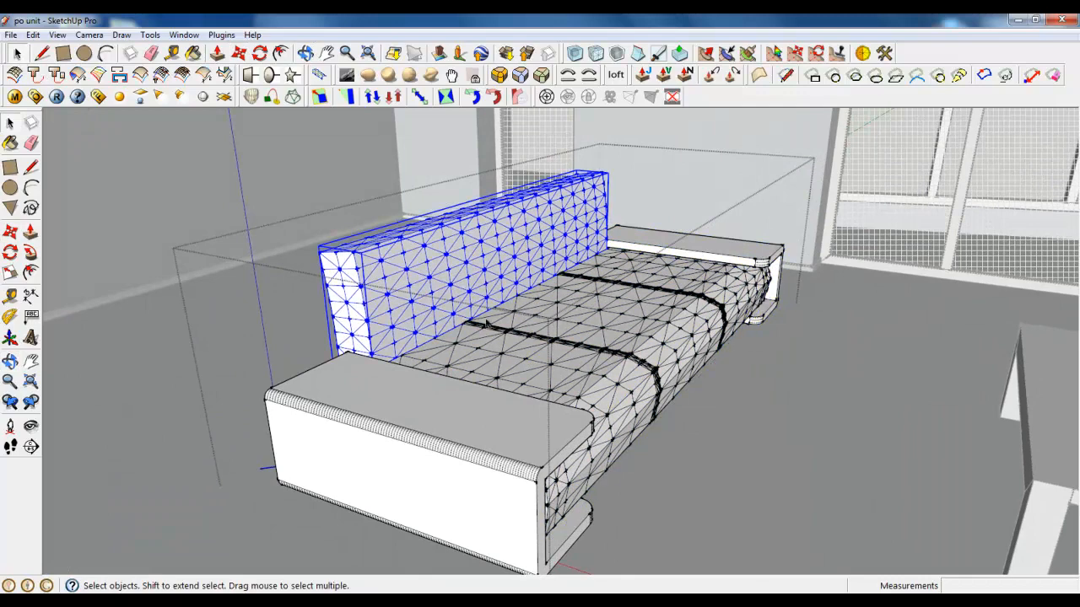
left_click(532, 367)
middle_click_drag(533, 388, 525, 412)
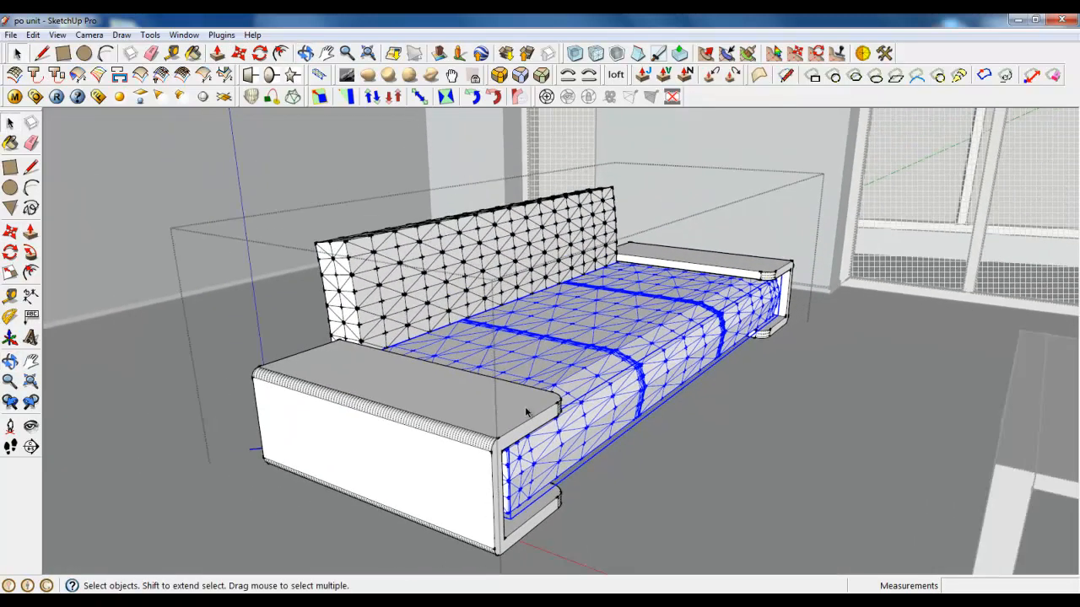
scroll(562, 463, "up", 2)
scroll(626, 421, "down", 2)
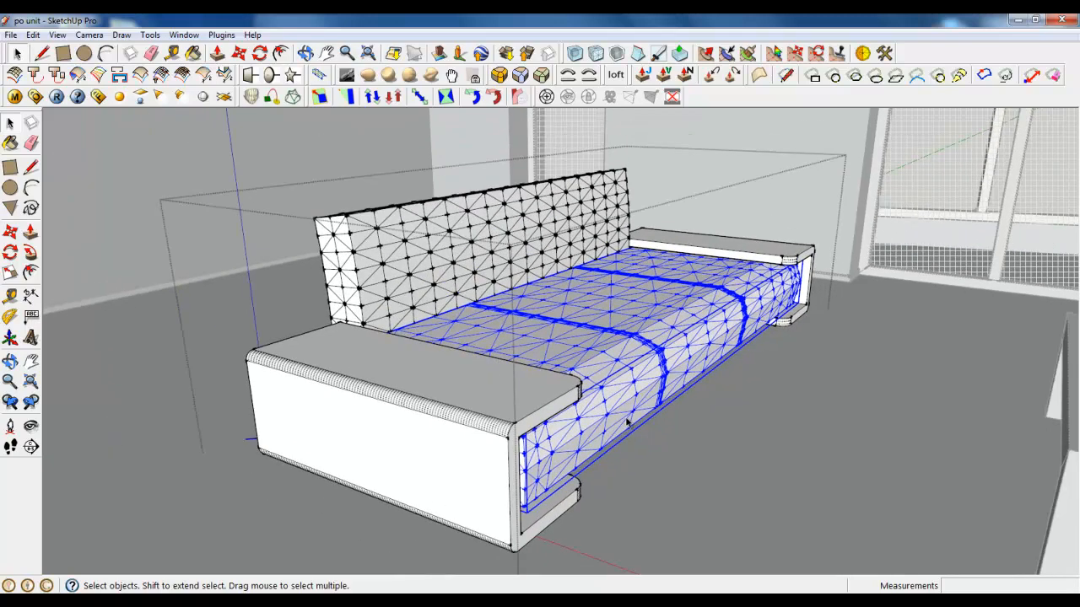